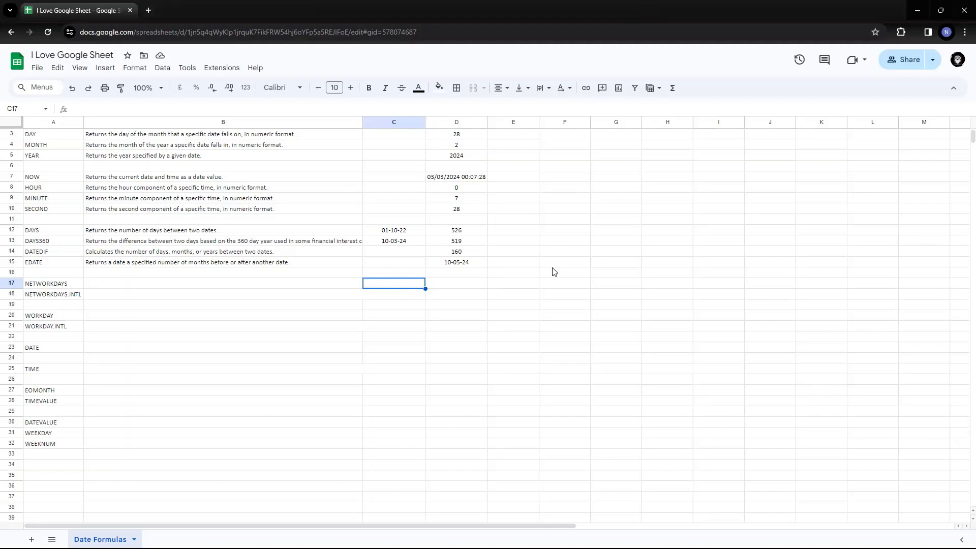
- Enter the start date 01-01-24 in C17 and the end date 31-01-2024 in C18
{"action": "type", "text": "01-01-"}
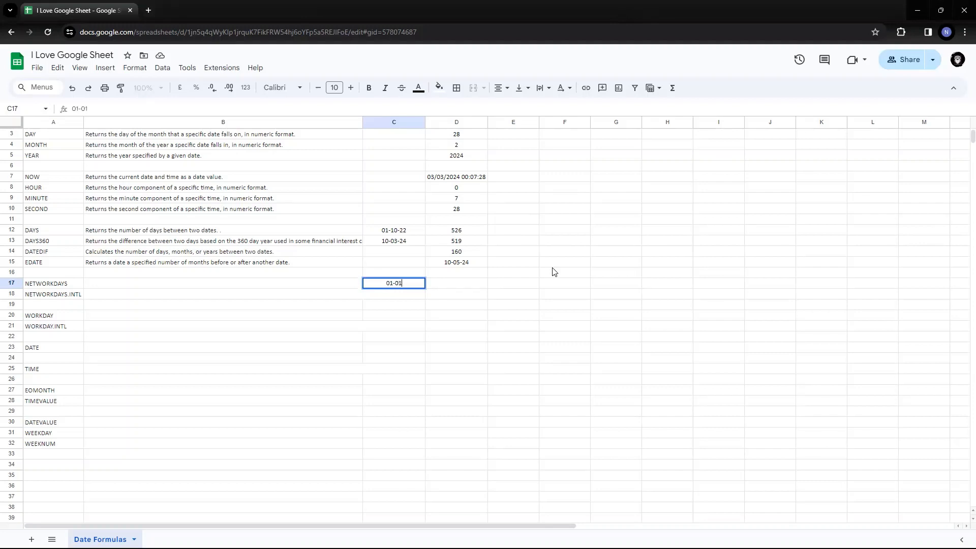
{"action": "type", "text": "24"}
{"action": "key", "text": "Return"}
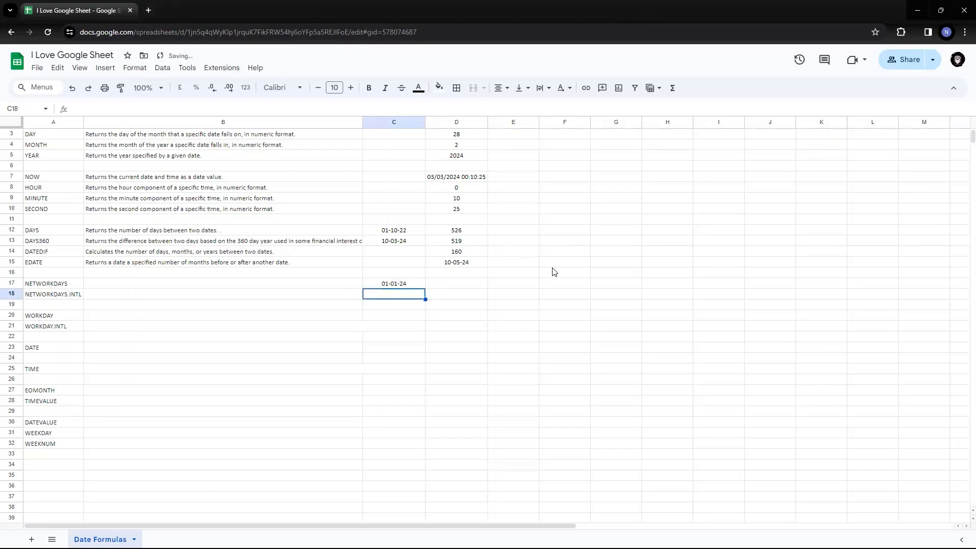
{"action": "type", "text": "31-"}
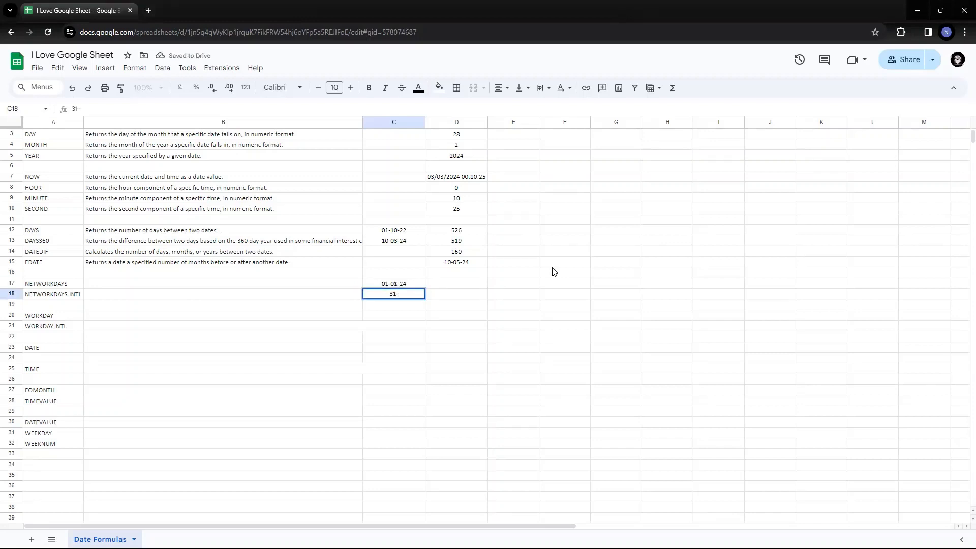
{"action": "type", "text": "01-2024"}
{"action": "key", "text": "Return"}
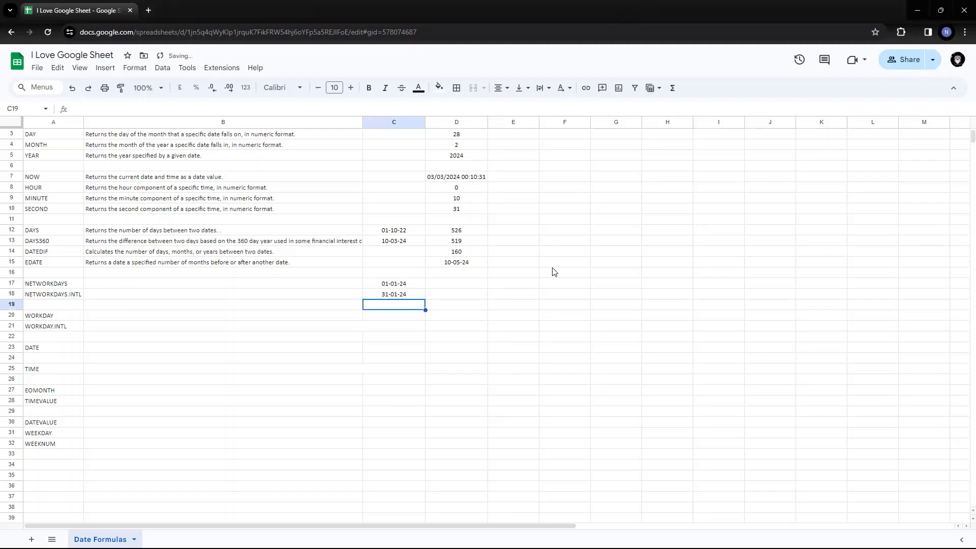
- Examine the existing DAYS formula in D12 and the dates it uses, returning to D17
{"action": "key", "text": "Up"}
{"action": "key", "text": "Up"}
{"action": "key", "text": "Right"}
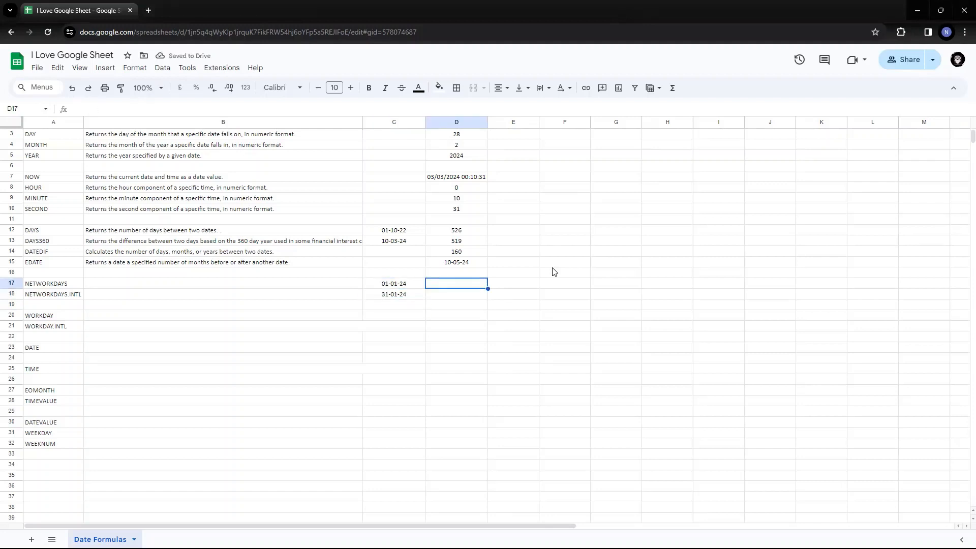
{"action": "key", "text": "Up"}
{"action": "key", "text": "Up"}
{"action": "key", "text": "Up"}
{"action": "key", "text": "Up"}
{"action": "key", "text": "Up"}
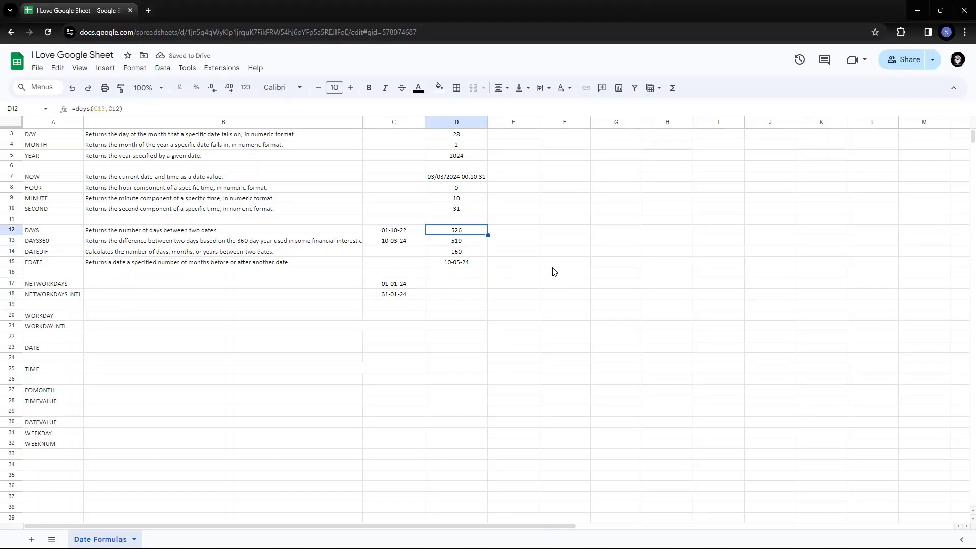
{"action": "key", "text": "Left"}
{"action": "key", "text": "Down"}
{"action": "key", "text": "Down"}
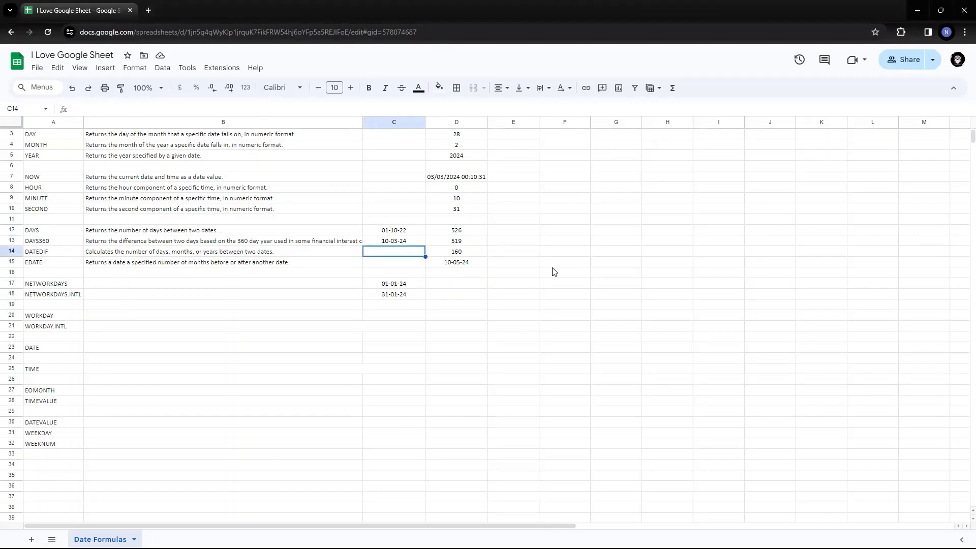
{"action": "key", "text": "Right"}
{"action": "key", "text": "Up"}
{"action": "key", "text": "Up"}
{"action": "key", "text": "Down"}
{"action": "key", "text": "Down"}
{"action": "key", "text": "Down"}
{"action": "key", "text": "Down"}
{"action": "key", "text": "Down"}
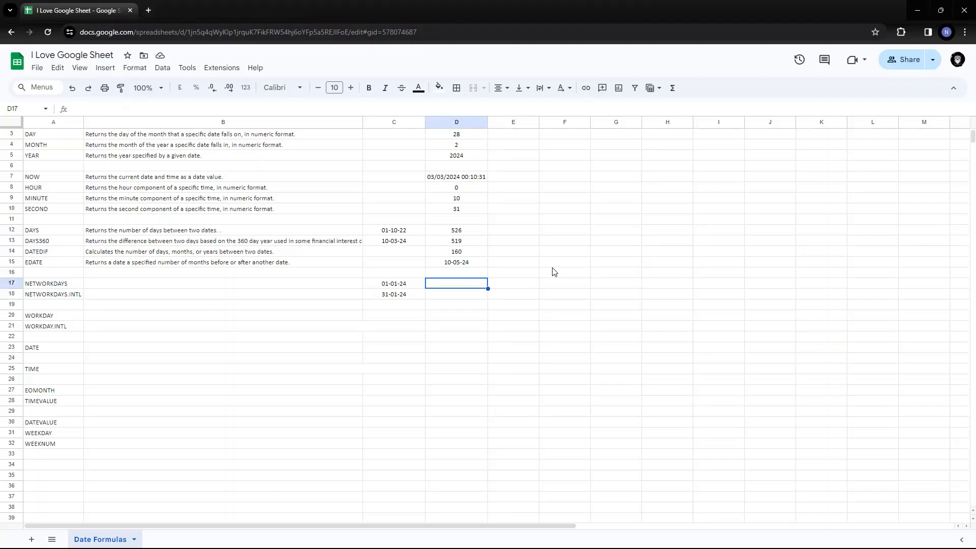
- Calculate the days between the two dates in D17 with =days(C18,C17)
{"action": "type", "text": "=days"}
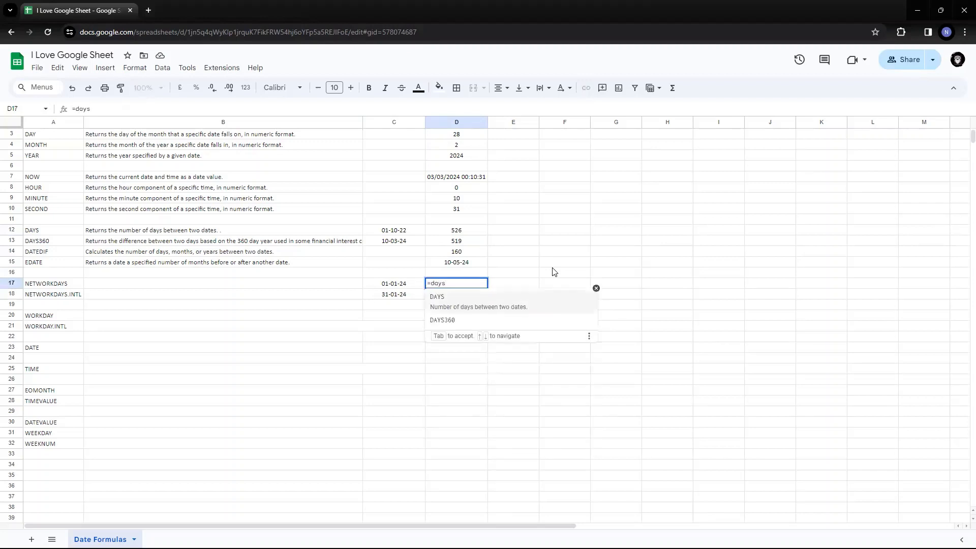
{"action": "type", "text": "("}
{"action": "key", "text": "Left"}
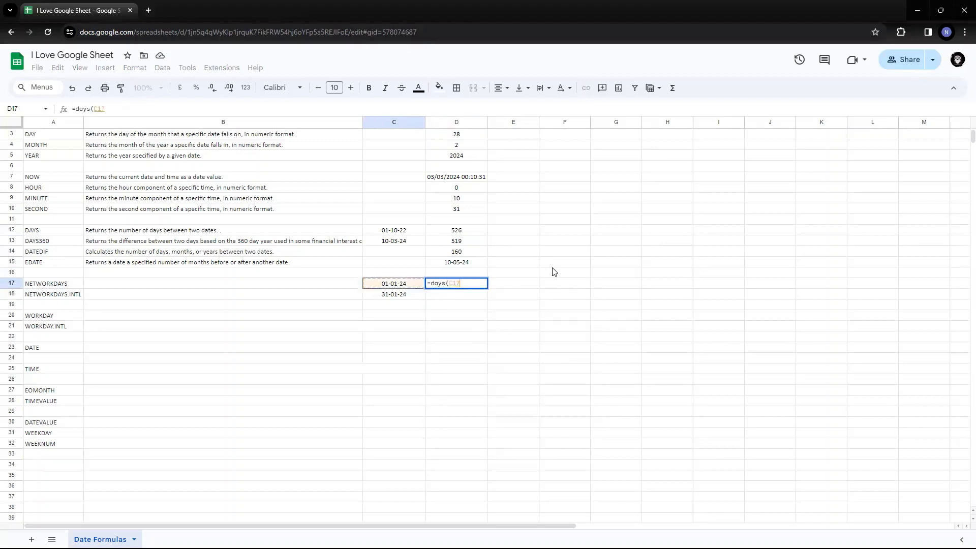
{"action": "key", "text": "Down"}
{"action": "type", "text": ","}
{"action": "key", "text": "Left"}
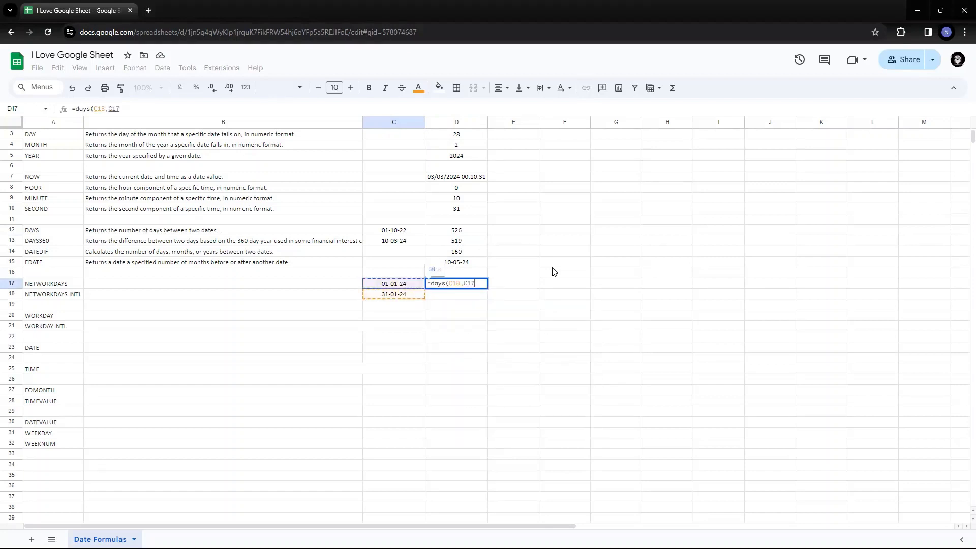
{"action": "key", "text": "Left"}
{"action": "key", "text": "Right"}
{"action": "key", "text": "Return"}
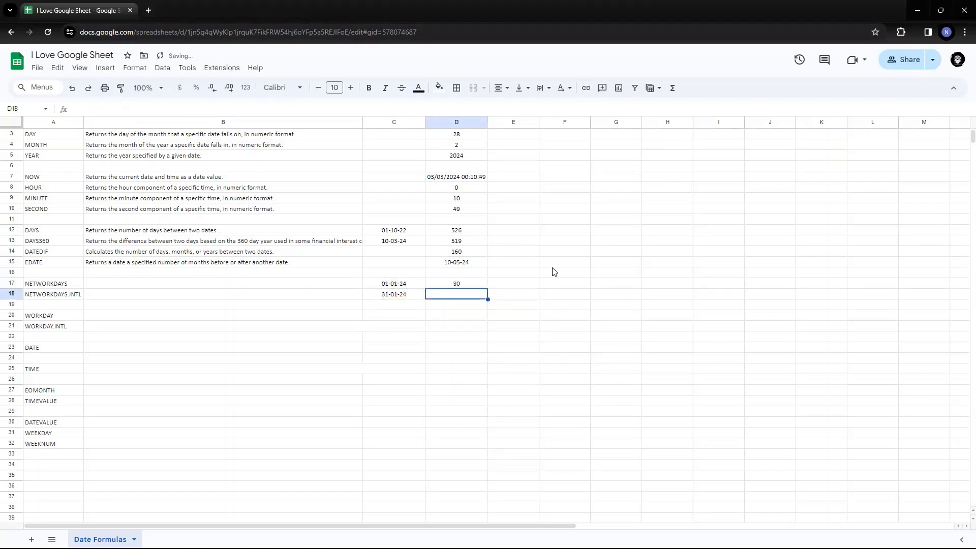
- Review the start and end dates in C17:C18 and the DAYS formula beside them in D17
{"action": "key", "text": "Up"}
{"action": "key", "text": "Left"}
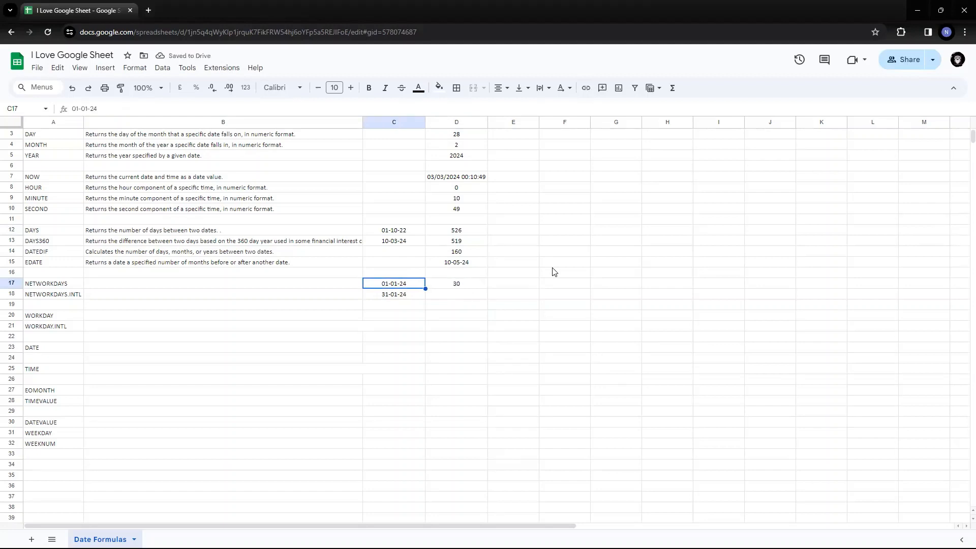
{"action": "key", "text": "shift+Down"}
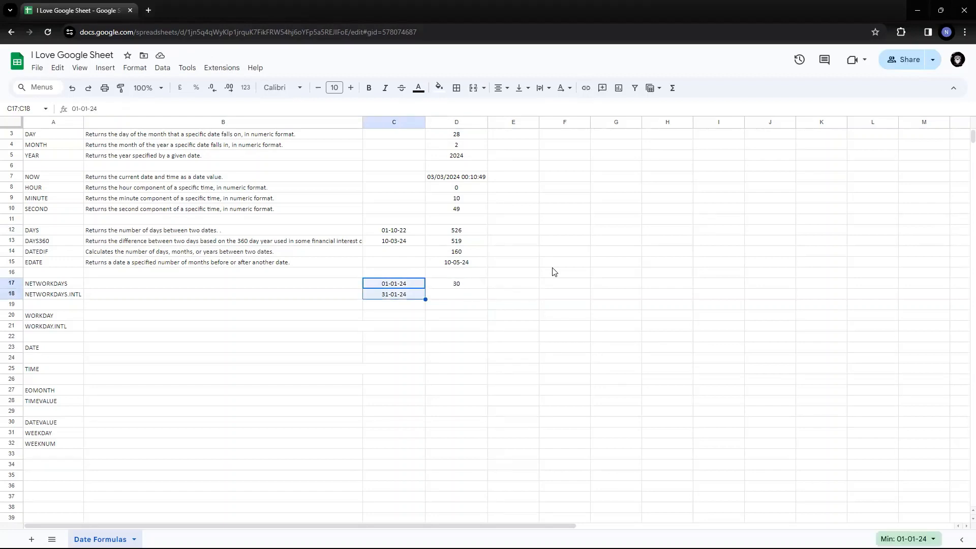
{"action": "key", "text": "Right"}
{"action": "key", "text": "Right"}
{"action": "key", "text": "Left"}
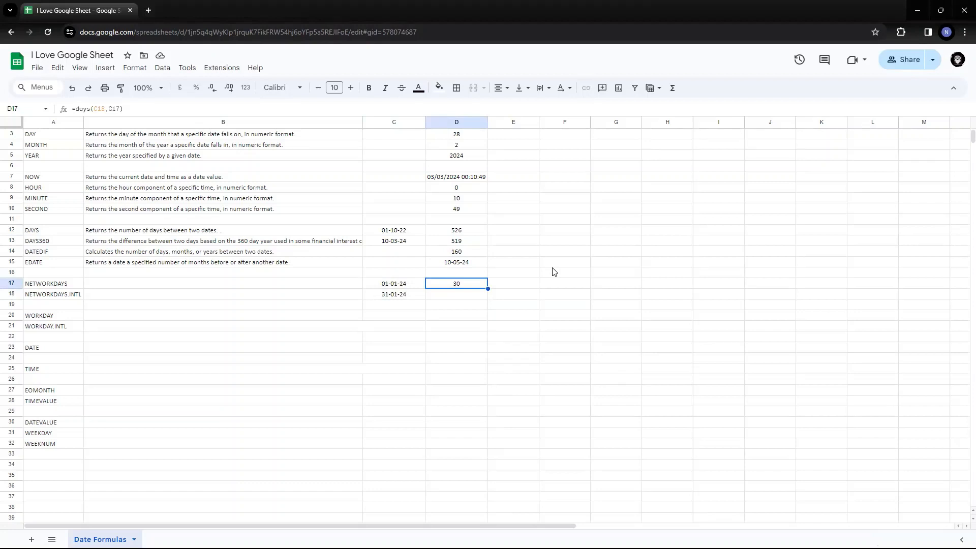
{"action": "key", "text": "Down"}
{"action": "key", "text": "Up"}
- Calculate the working days between the two dates in E17 with =NETWORKDAYS(C17,C18), leaving out the holidays argument
{"action": "key", "text": "Right"}
{"action": "type", "text": "="}
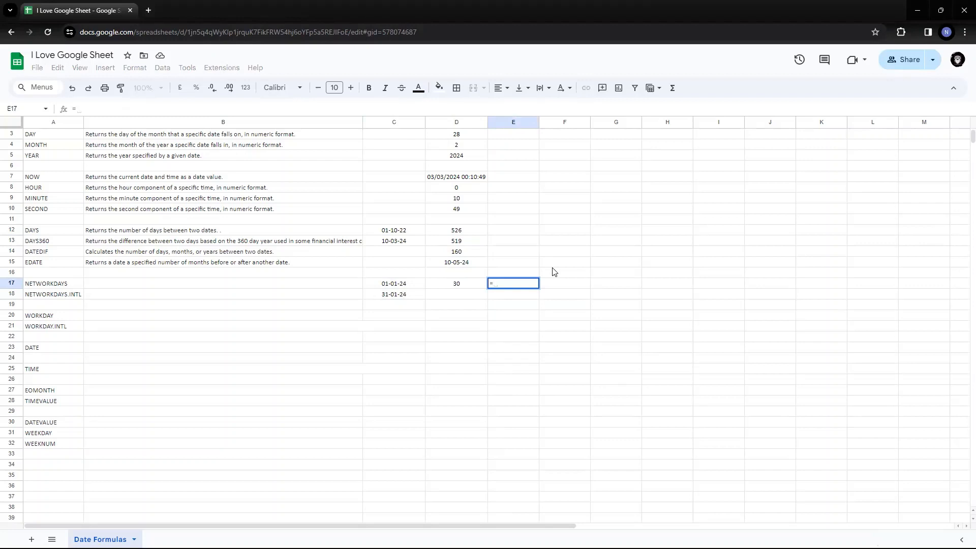
{"action": "type", "text": "network"}
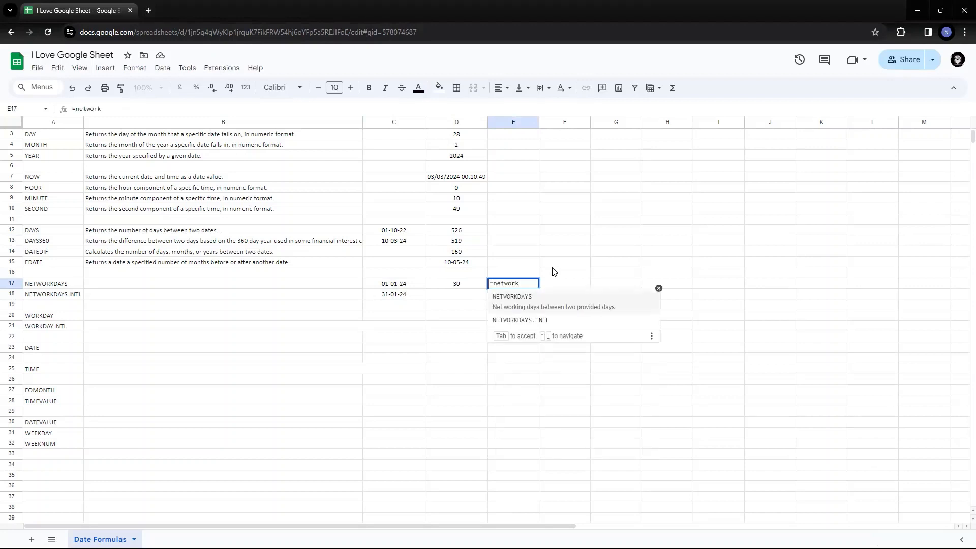
{"action": "left_click", "coordinate": [533, 300]}
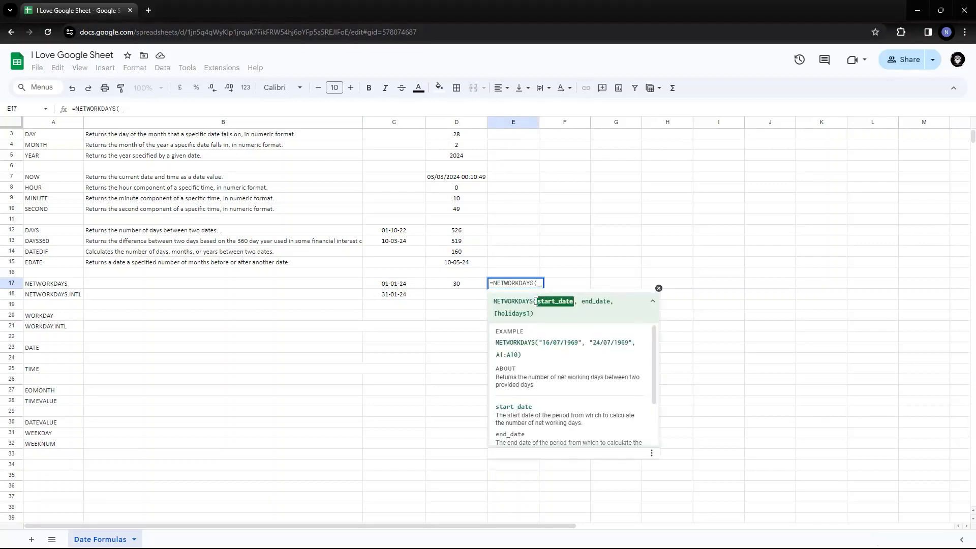
{"action": "left_click", "coordinate": [401, 285]}
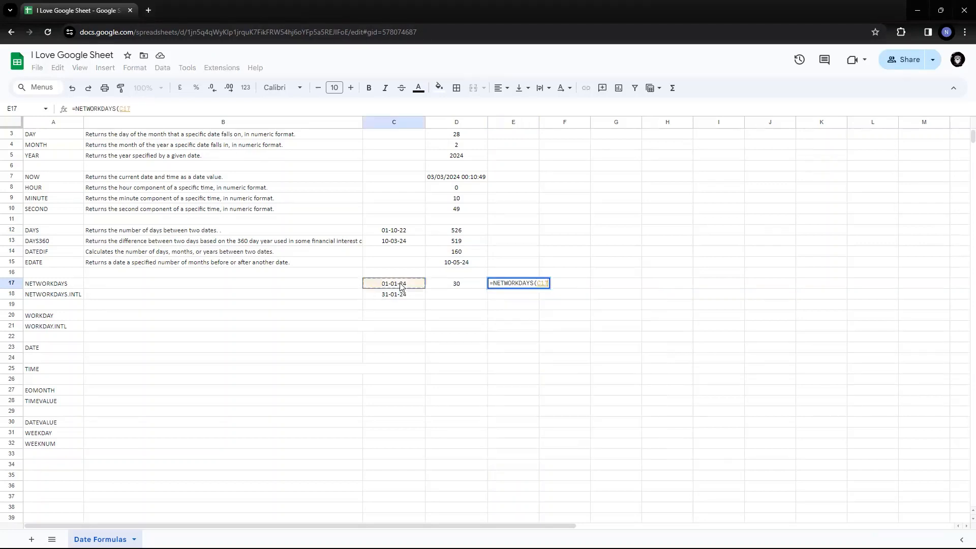
{"action": "type", "text": ","}
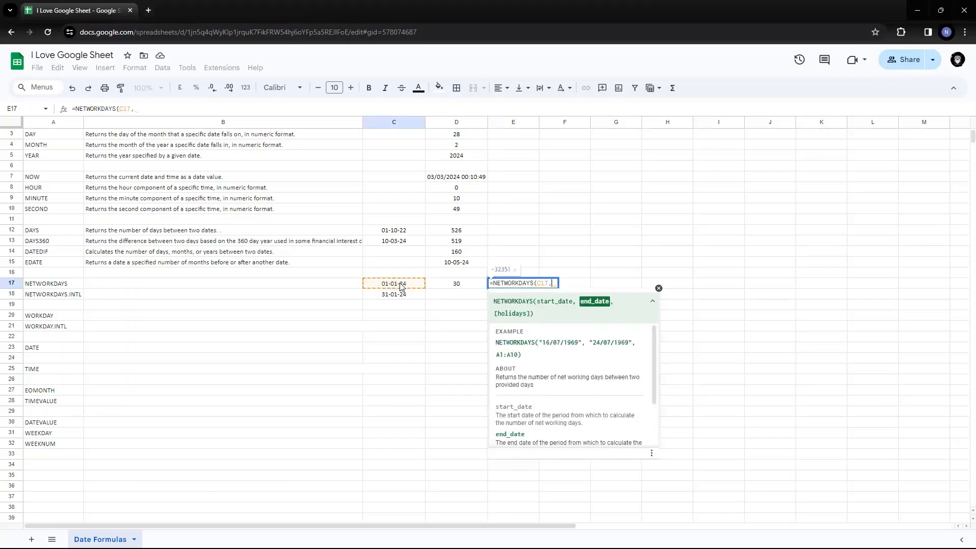
{"action": "left_click", "coordinate": [413, 299]}
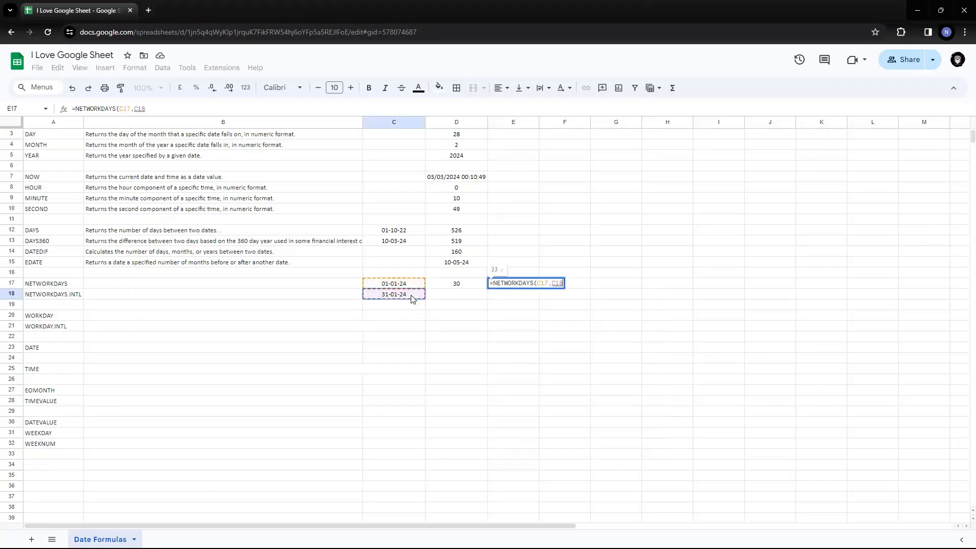
{"action": "type", "text": ","}
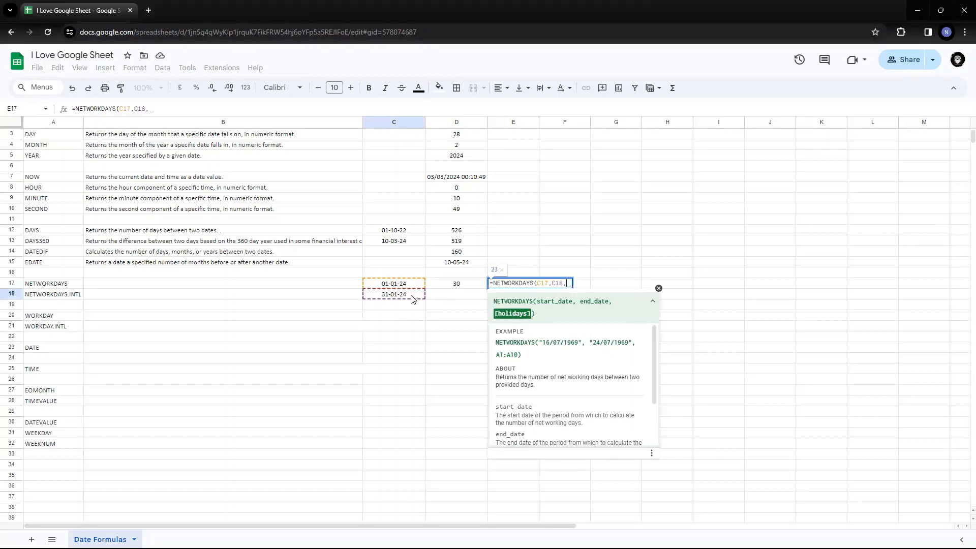
{"action": "key", "text": "BackSpace"}
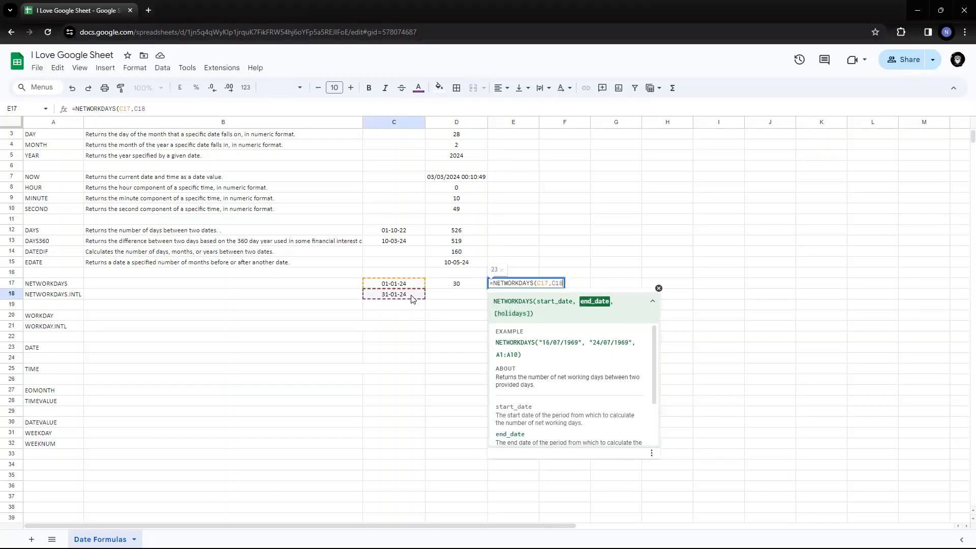
{"action": "type", "text": ")"}
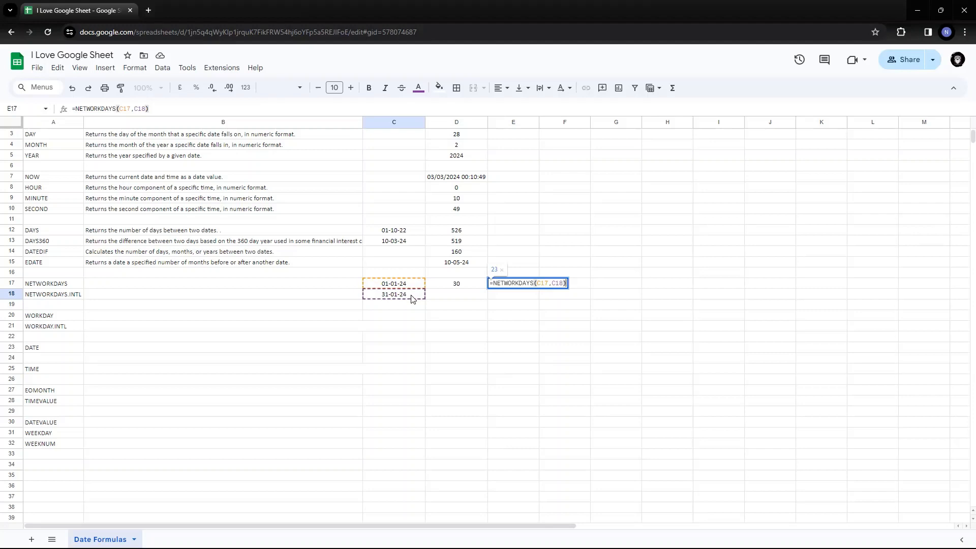
{"action": "key", "text": "Return"}
{"action": "key", "text": "Up"}
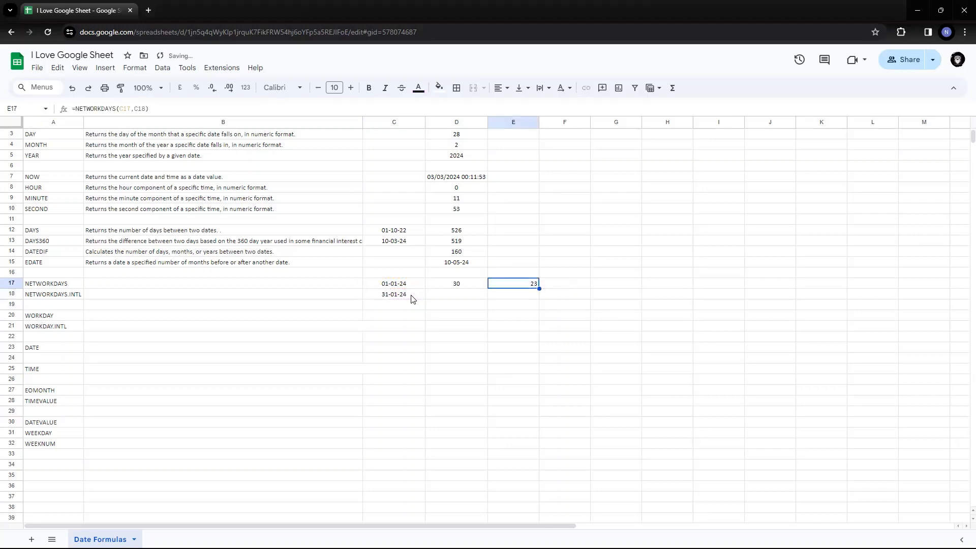
- Examine the NETWORKDAYS formula in E17 and the date cells it references, leaving it unedited
{"action": "key", "text": "Left"}
{"action": "key", "text": "Right"}
{"action": "key", "text": "Right"}
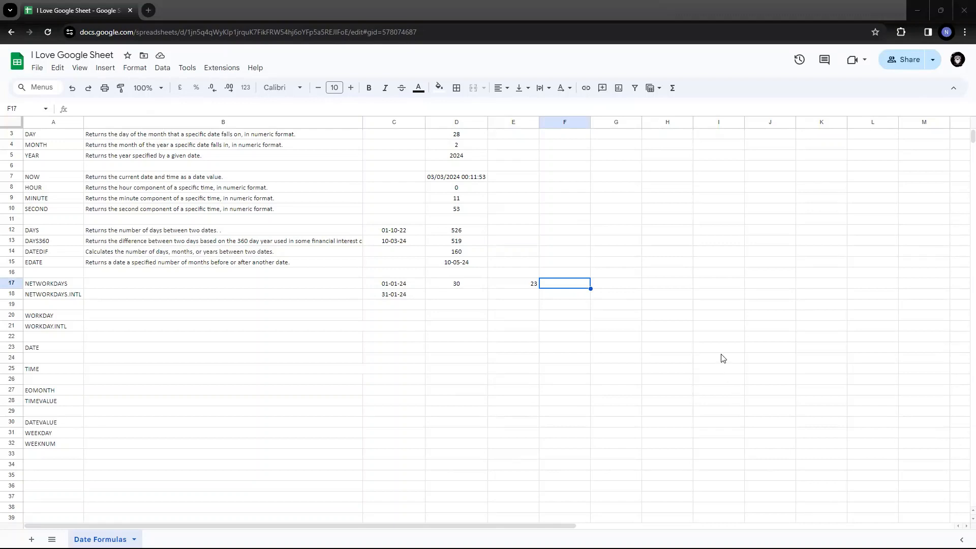
{"action": "left_click", "coordinate": [594, 340]}
{"action": "left_click", "coordinate": [562, 287]}
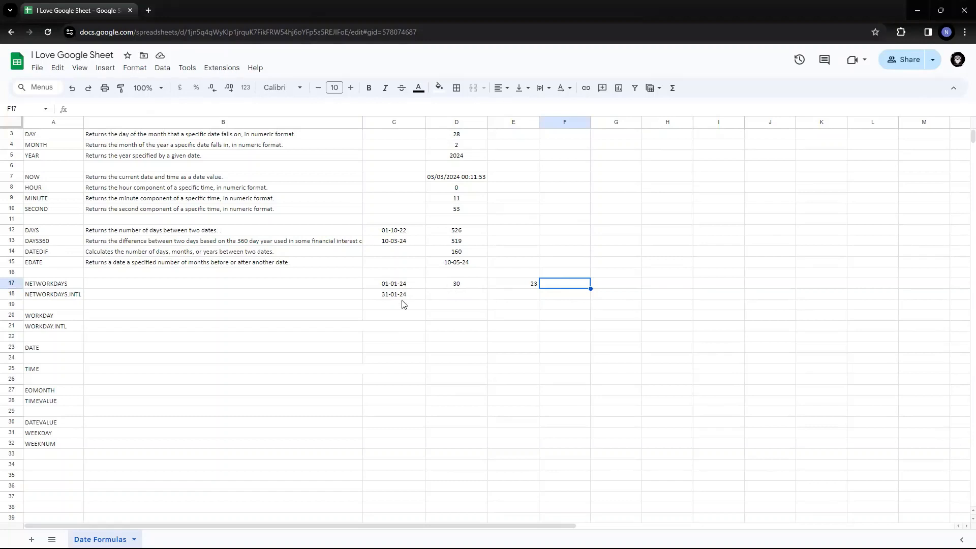
{"action": "left_click", "coordinate": [529, 286]}
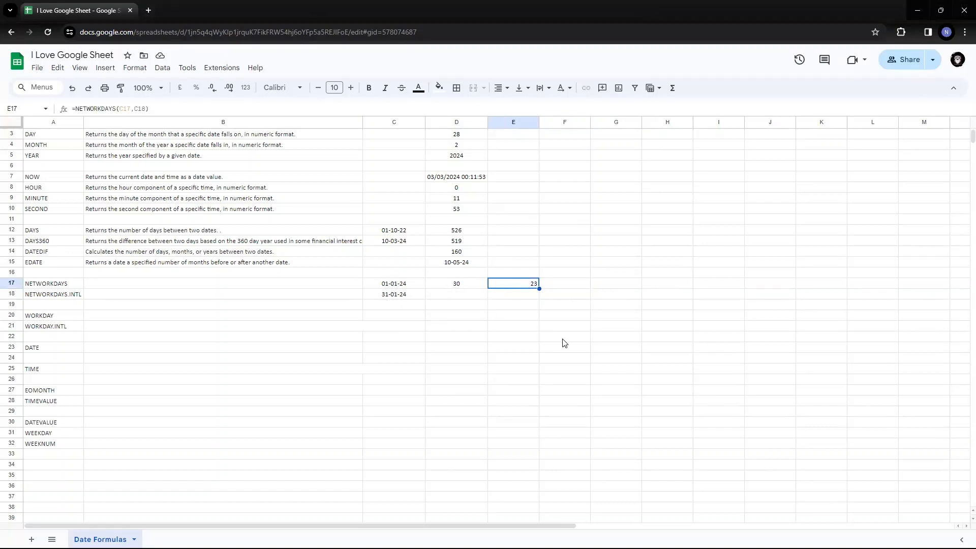
{"action": "key", "text": "F2"}
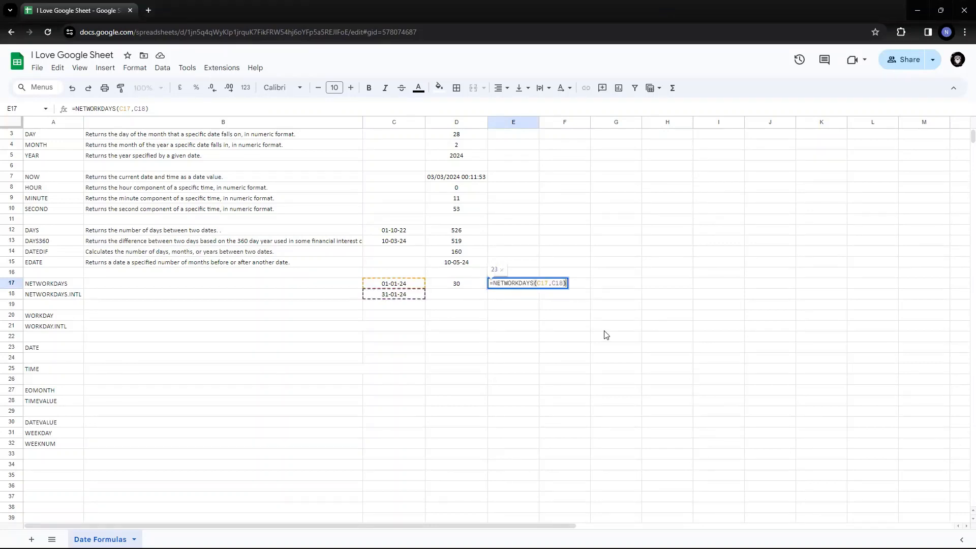
{"action": "key", "text": "alt+Tab"}
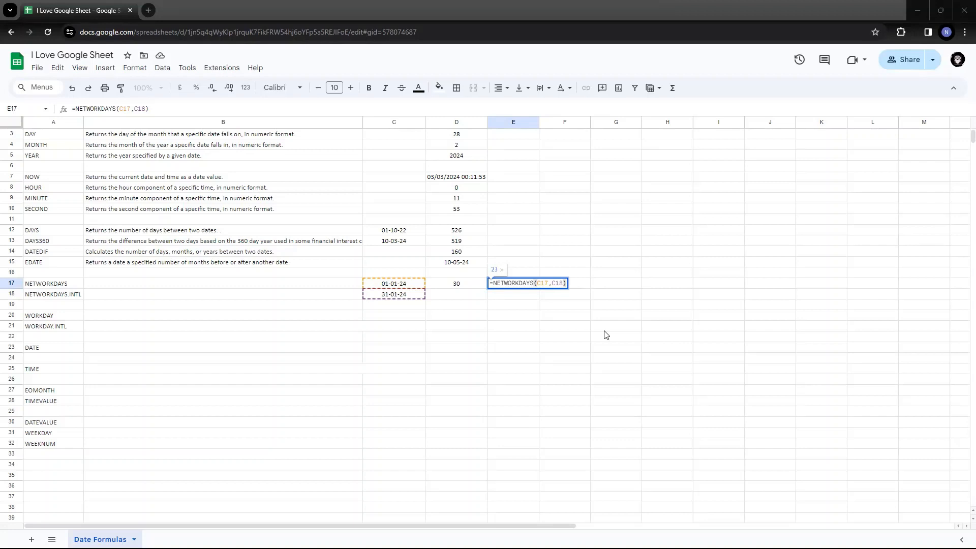
{"action": "key", "text": "Escape"}
{"action": "key", "text": "Right"}
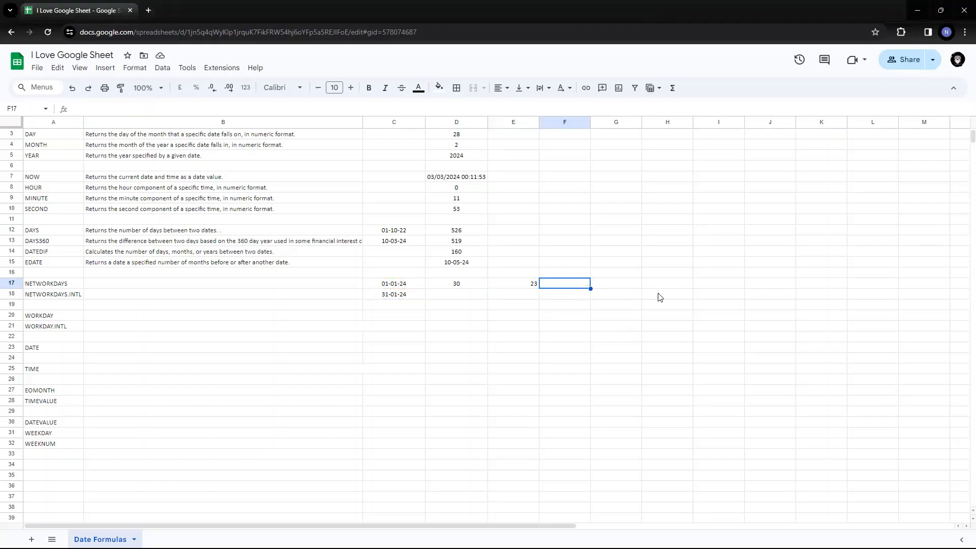
{"action": "key", "text": "Left"}
{"action": "key", "text": "Left"}
{"action": "key", "text": "Right"}
{"action": "key", "text": "Right"}
{"action": "key", "text": "Right"}
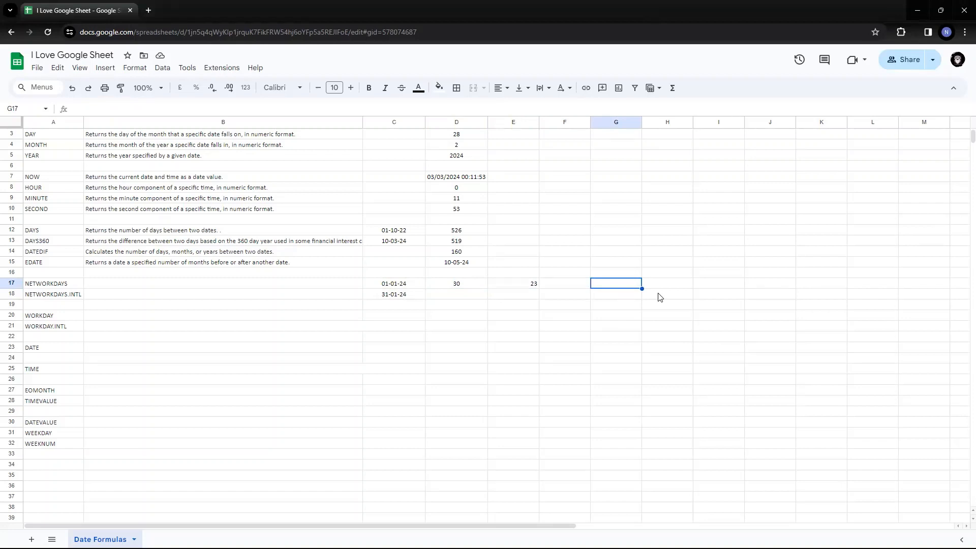
{"action": "key", "text": "Left"}
{"action": "key", "text": "Right"}
- Copy the start date from C17 into G17
{"action": "key", "text": "Left"}
{"action": "key", "text": "Left"}
{"action": "key", "text": "Left"}
{"action": "key", "text": "Left"}
{"action": "key", "text": "ctrl+c"}
{"action": "key", "text": "Right"}
{"action": "key", "text": "Right"}
{"action": "key", "text": "Right"}
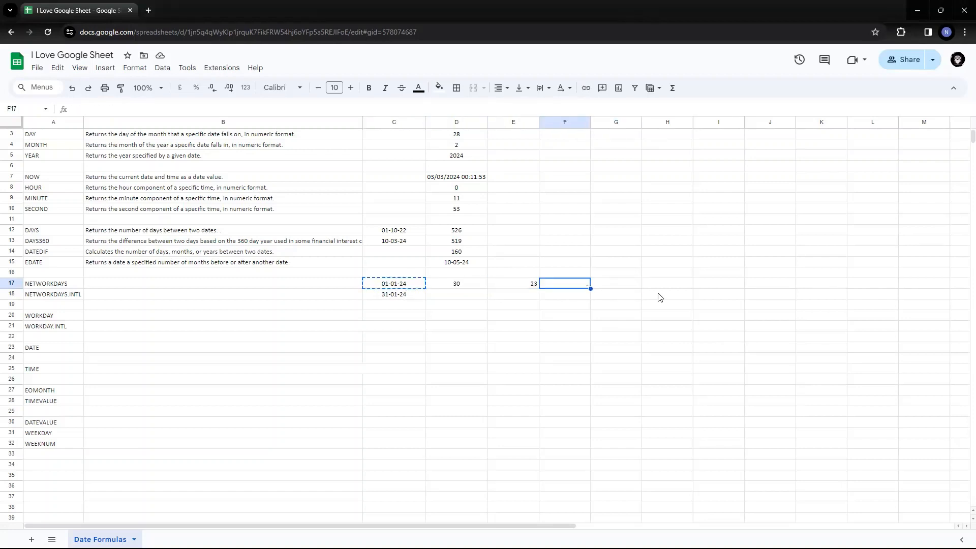
{"action": "key", "text": "Right"}
{"action": "key", "text": "ctrl+v"}
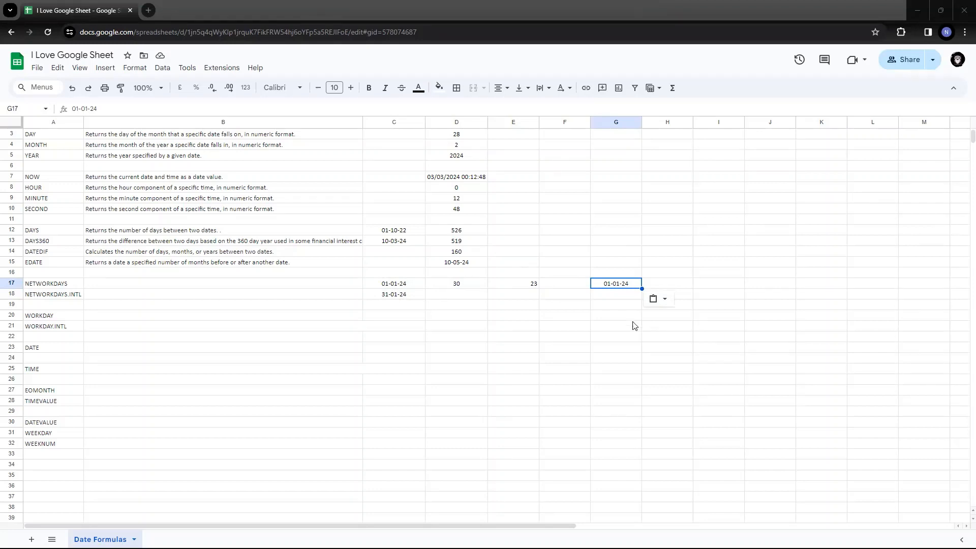
- Change the copied date in G17 to 10-01-24 as the first holiday
{"action": "left_click", "coordinate": [620, 288]}
{"action": "key", "text": "F2"}
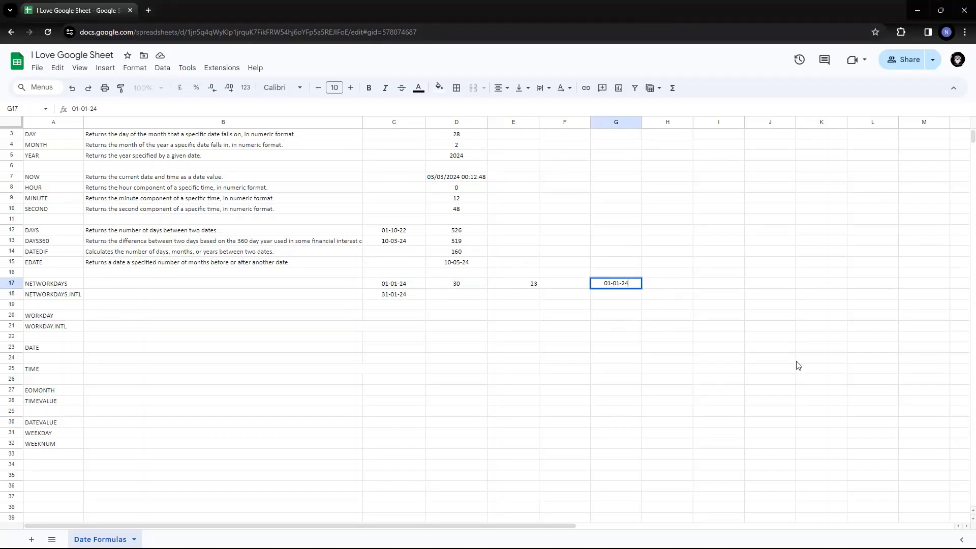
{"action": "key", "text": "BackSpace"}
{"action": "key", "text": "BackSpace"}
{"action": "type", "text": "10"}
{"action": "key", "text": "Return"}
- Copy the holiday date from G17 into G18 and change it to 17-01-24
{"action": "key", "text": "Up"}
{"action": "key", "text": "ctrl+c"}
{"action": "key", "text": "Down"}
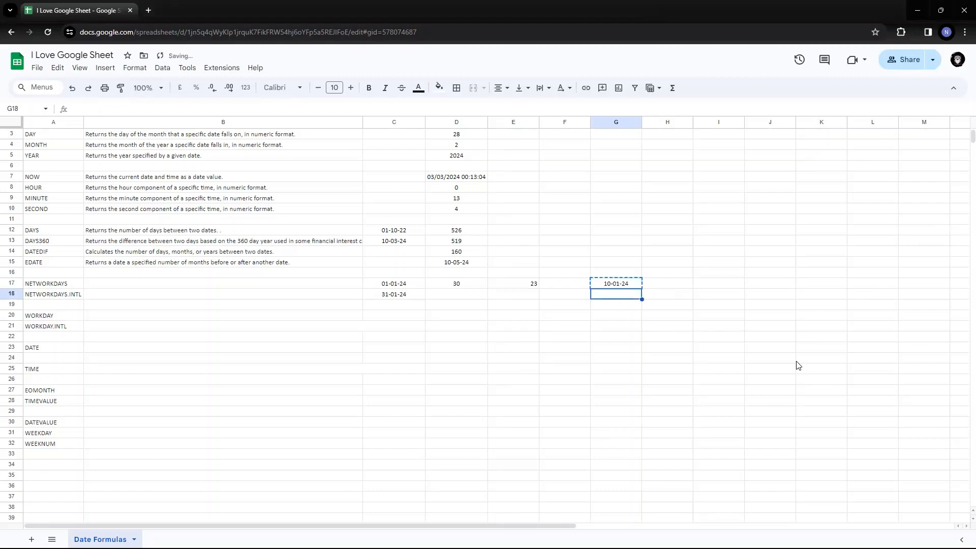
{"action": "key", "text": "ctrl+v"}
{"action": "key", "text": "F2"}
{"action": "key", "text": "Left"}
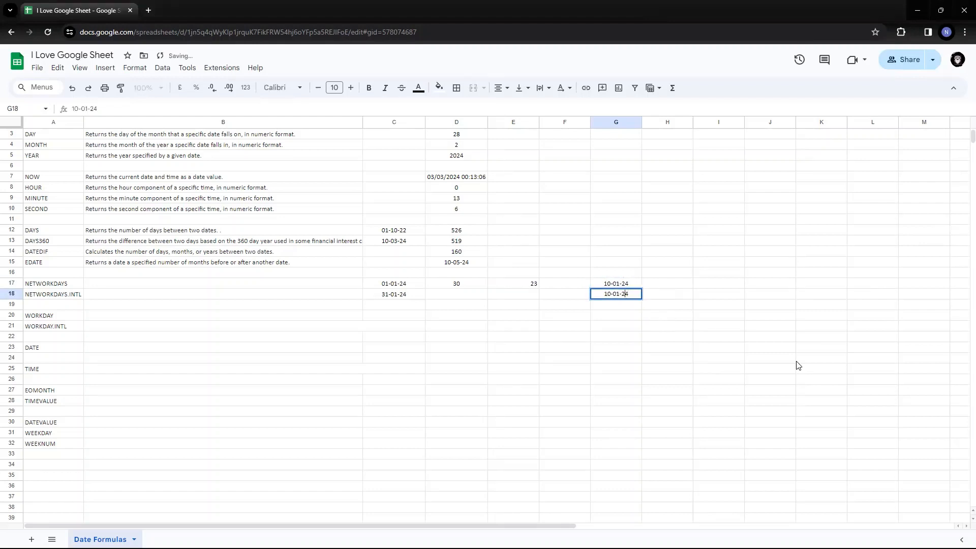
{"action": "key", "text": "Left"}
{"action": "key", "text": "Left"}
{"action": "key", "text": "Left"}
{"action": "key", "text": "BackSpace"}
{"action": "type", "text": "7"}
{"action": "key", "text": "Return"}
- Add G17:G18 as the holidays argument of the E17 formula, making it =NETWORKDAYS(C17,C18,G17:G18)
{"action": "key", "text": "Up"}
{"action": "key", "text": "Up"}
{"action": "key", "text": "Up"}
{"action": "key", "text": "Left"}
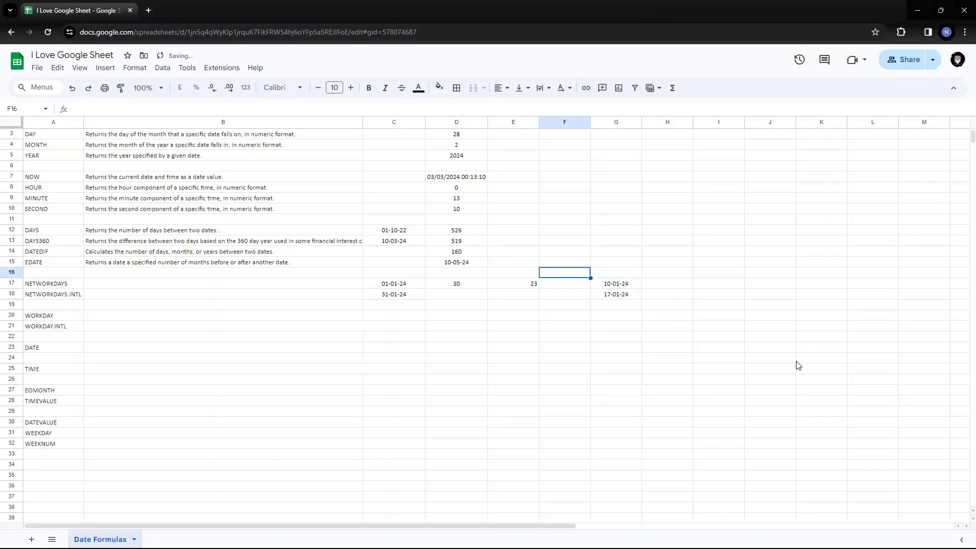
{"action": "key", "text": "Down"}
{"action": "key", "text": "Left"}
{"action": "key", "text": "F2"}
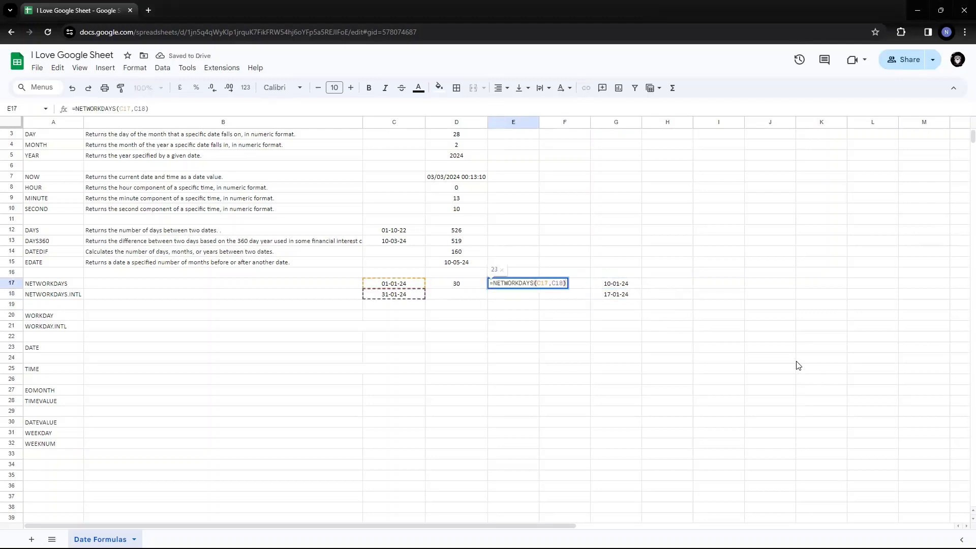
{"action": "key", "text": "Left"}
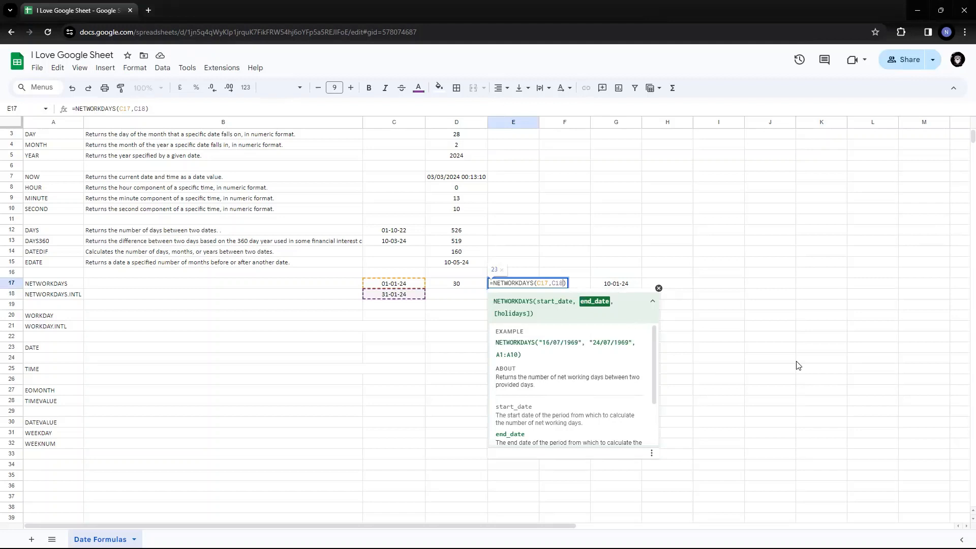
{"action": "type", "text": ","}
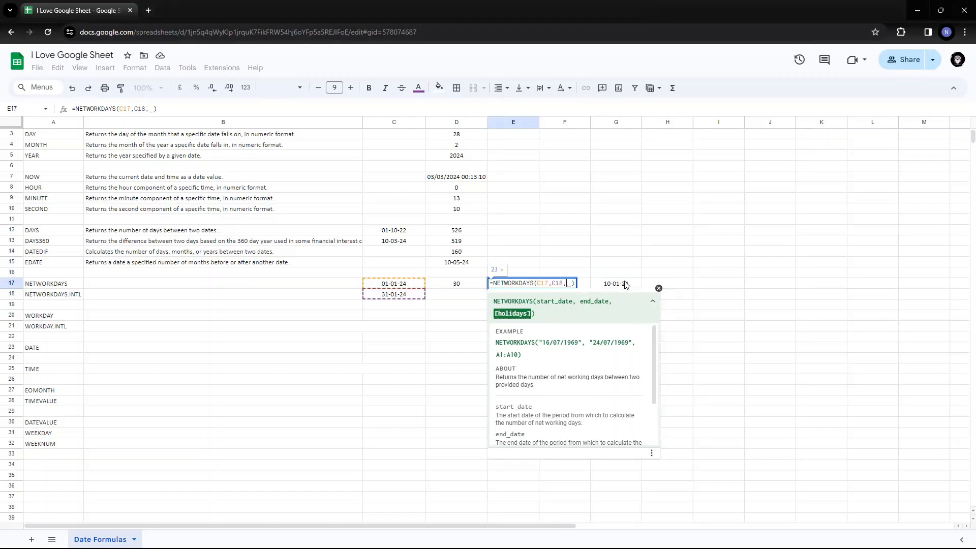
{"action": "left_click_drag", "start_coordinate": [625, 286], "coordinate": [625, 298]}
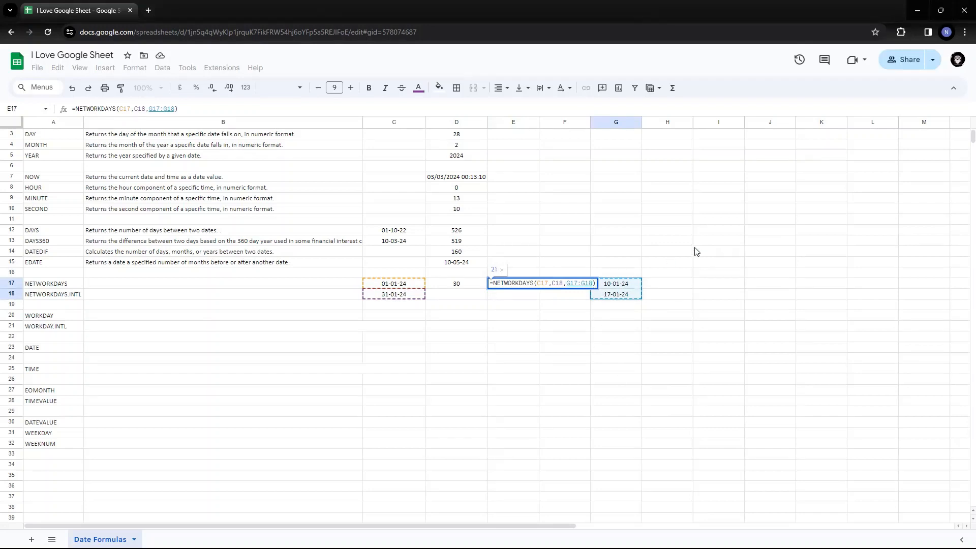
{"action": "key", "text": "Return"}
{"action": "key", "text": "Up"}
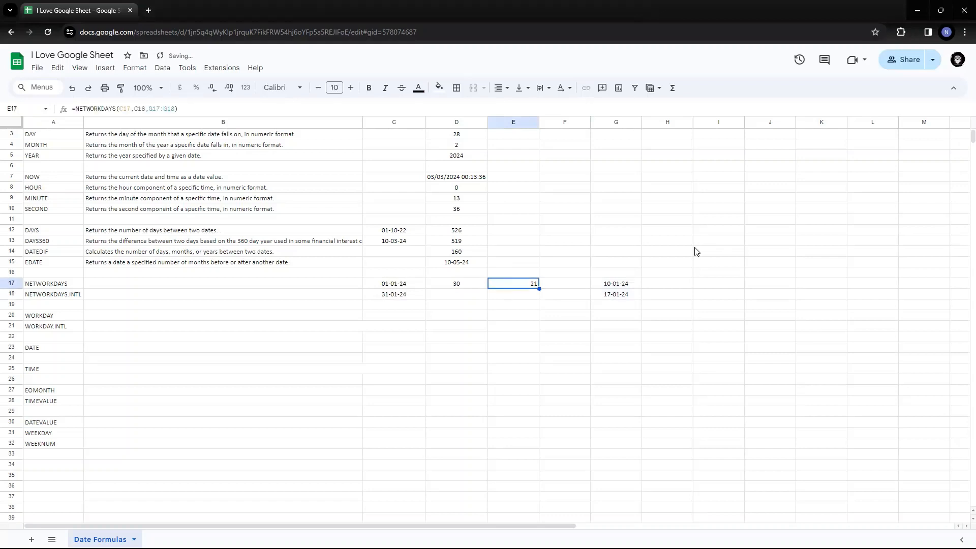
- Review the holiday dates in G17:G18 and the total-days formula in D17
{"action": "key", "text": "Right"}
{"action": "key", "text": "Right"}
{"action": "key", "text": "shift+Down"}
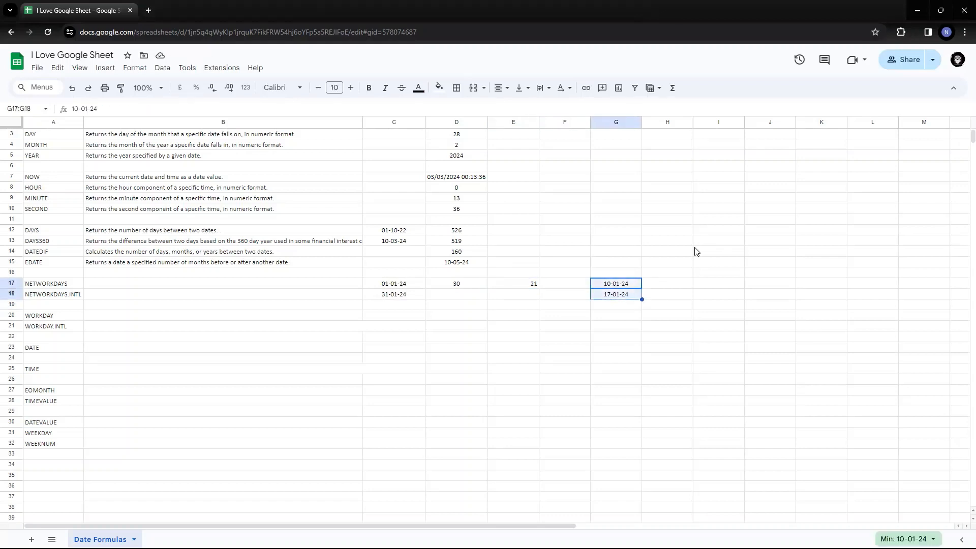
{"action": "key", "text": "Left"}
{"action": "key", "text": "Left"}
{"action": "key", "text": "Left"}
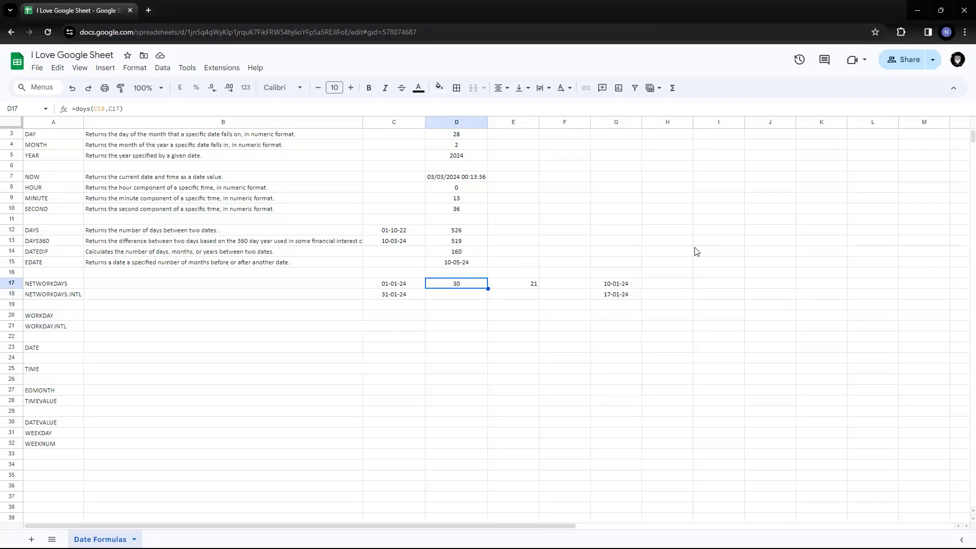
- Enter 100 in H17, beside the first holiday date, as the amount to divide
{"action": "key", "text": "Right"}
{"action": "key", "text": "Right"}
{"action": "key", "text": "Right"}
{"action": "key", "text": "Right"}
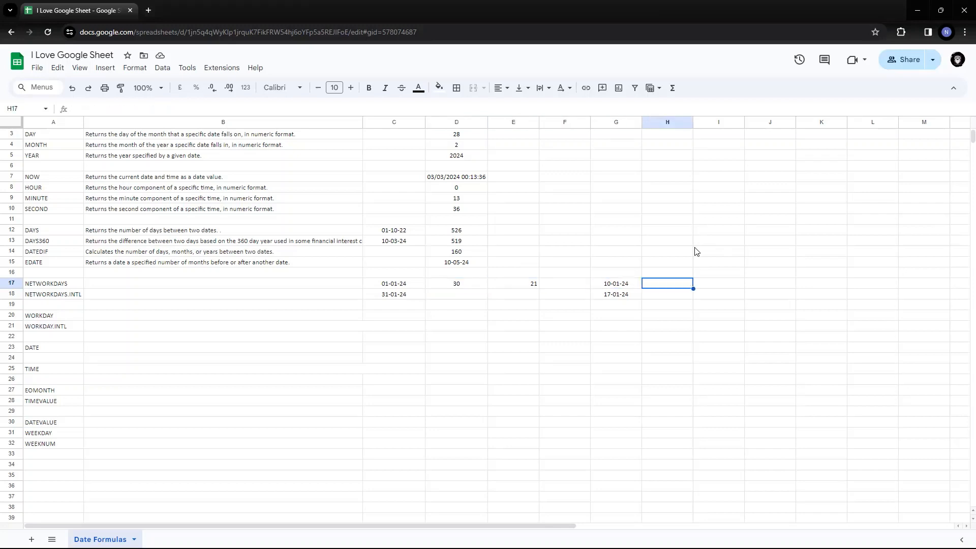
{"action": "type", "text": "100"}
{"action": "key", "text": "Return"}
{"action": "key", "text": "Up"}
- Divide the amount by the total number of days in I17 with =H17/D17
{"action": "key", "text": "Right"}
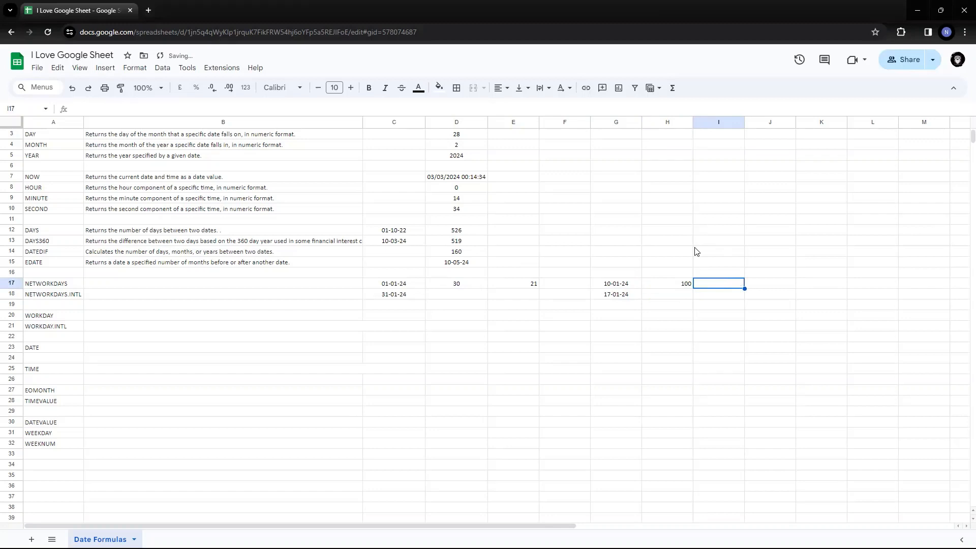
{"action": "type", "text": "="}
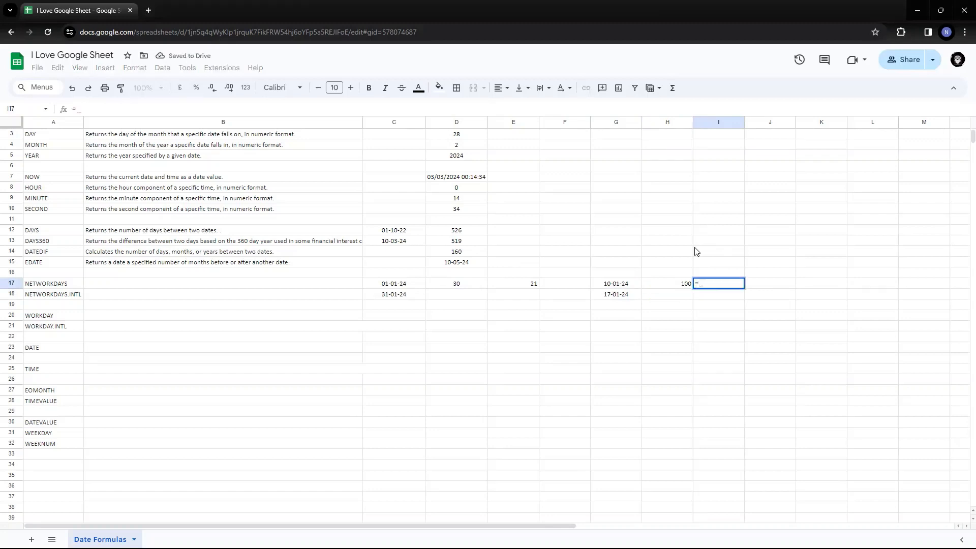
{"action": "key", "text": "Left"}
{"action": "type", "text": "/"}
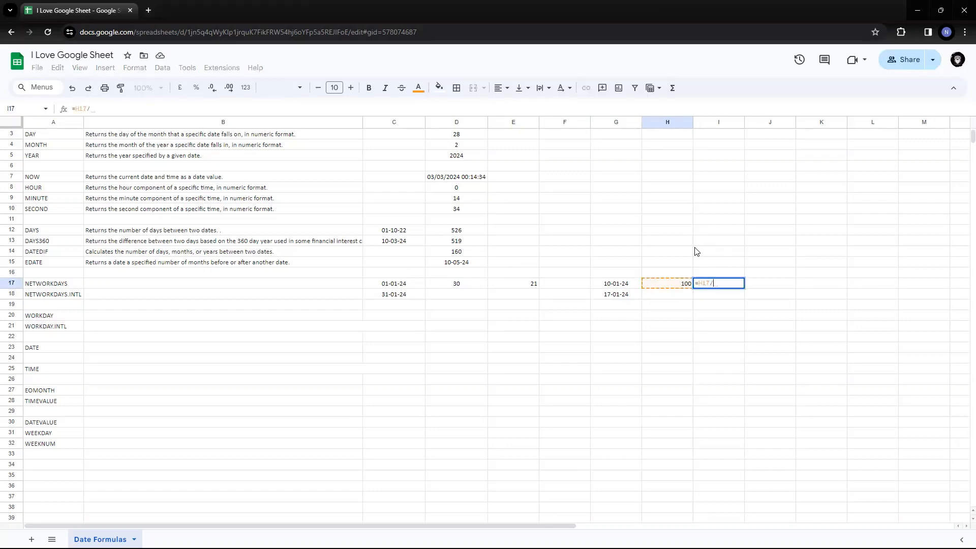
{"action": "key", "text": "Left"}
{"action": "key", "text": "Left"}
{"action": "key", "text": "Left"}
{"action": "key", "text": "Left"}
{"action": "key", "text": "Left"}
{"action": "key", "text": "Left"}
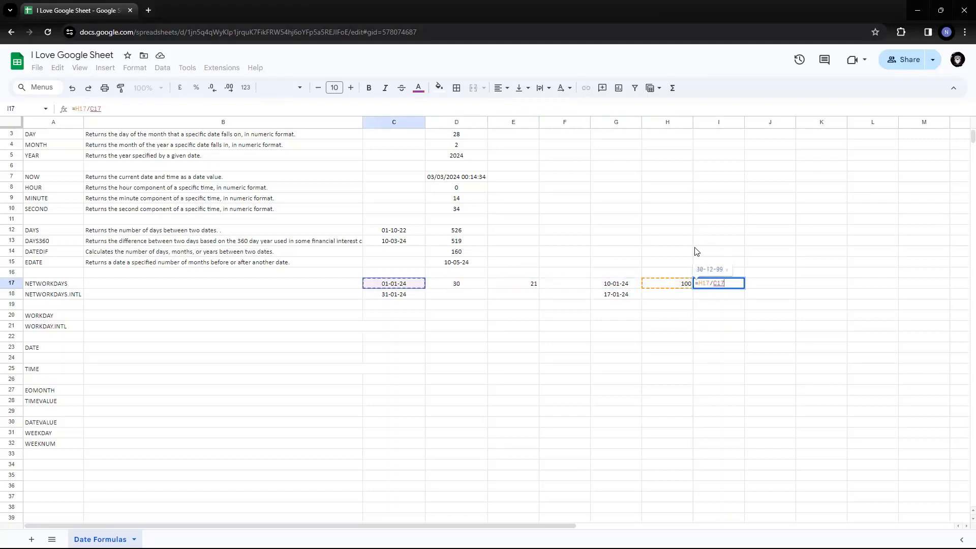
{"action": "key", "text": "Right"}
{"action": "key", "text": "Return"}
{"action": "key", "text": "Up"}
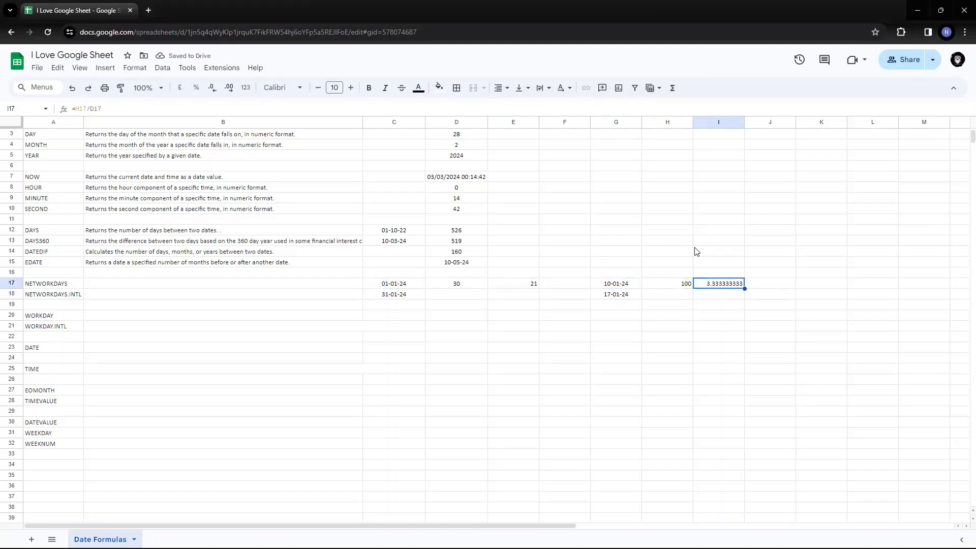
- Divide the amount by the number of working days in I18 with =H17/E17
{"action": "key", "text": "Down"}
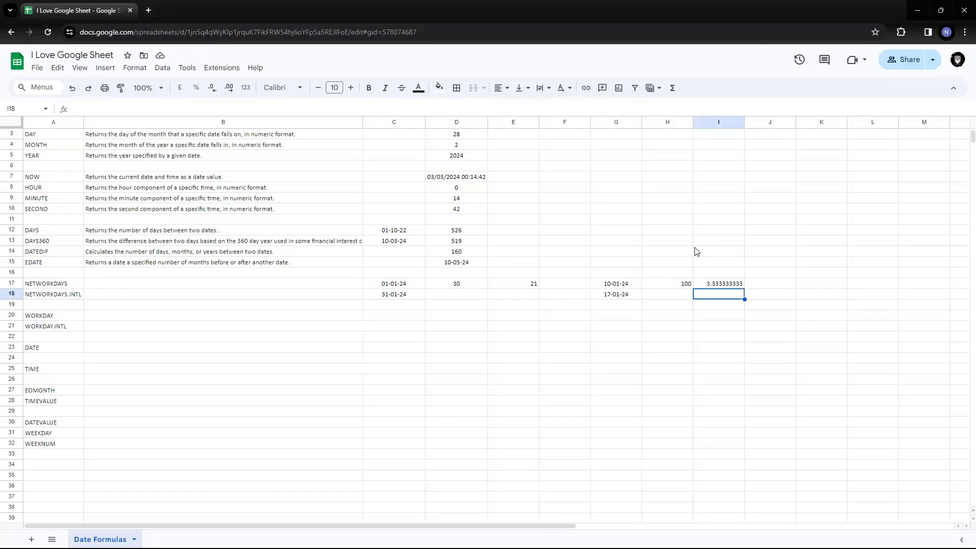
{"action": "type", "text": "="}
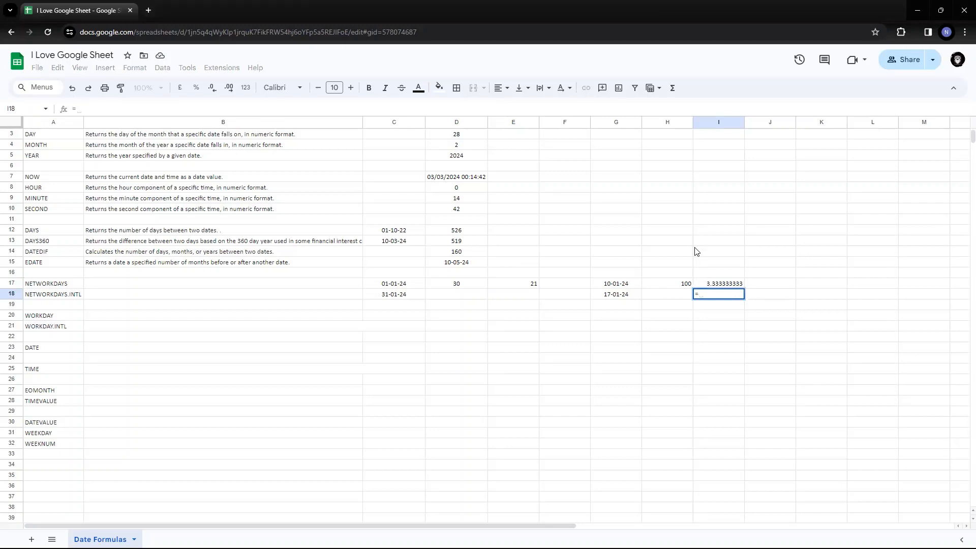
{"action": "key", "text": "Up"}
{"action": "key", "text": "Left"}
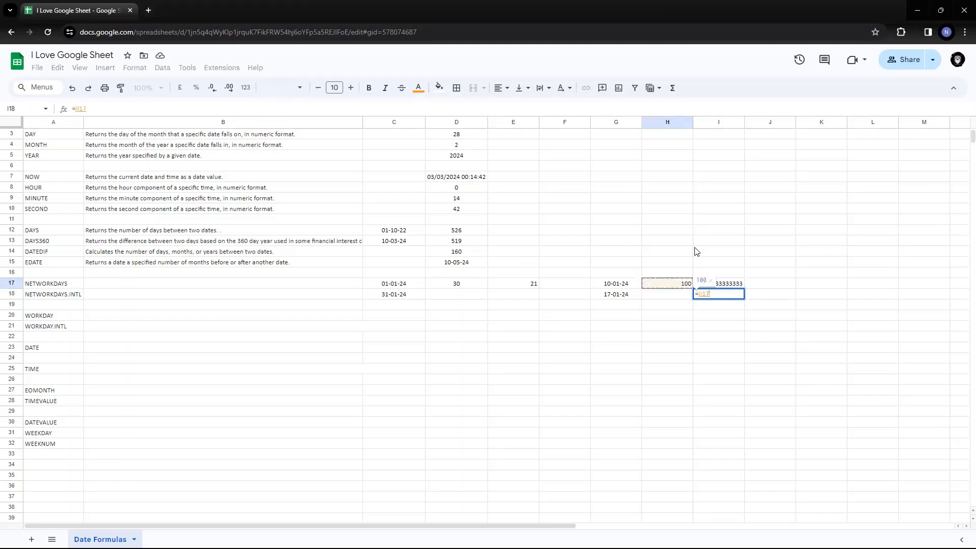
{"action": "type", "text": "/"}
{"action": "key", "text": "Up"}
{"action": "key", "text": "Left"}
{"action": "key", "text": "Left"}
{"action": "key", "text": "Left"}
{"action": "key", "text": "Left"}
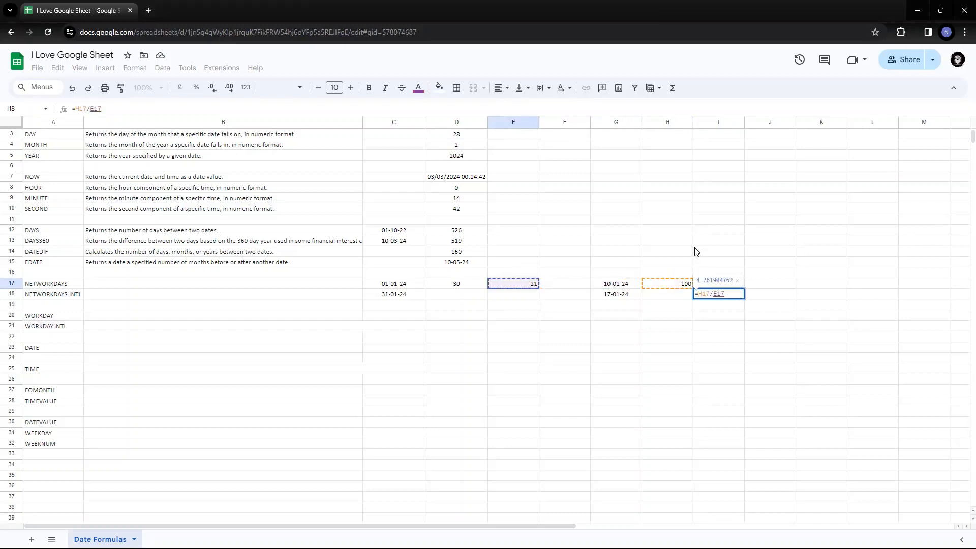
{"action": "key", "text": "Return"}
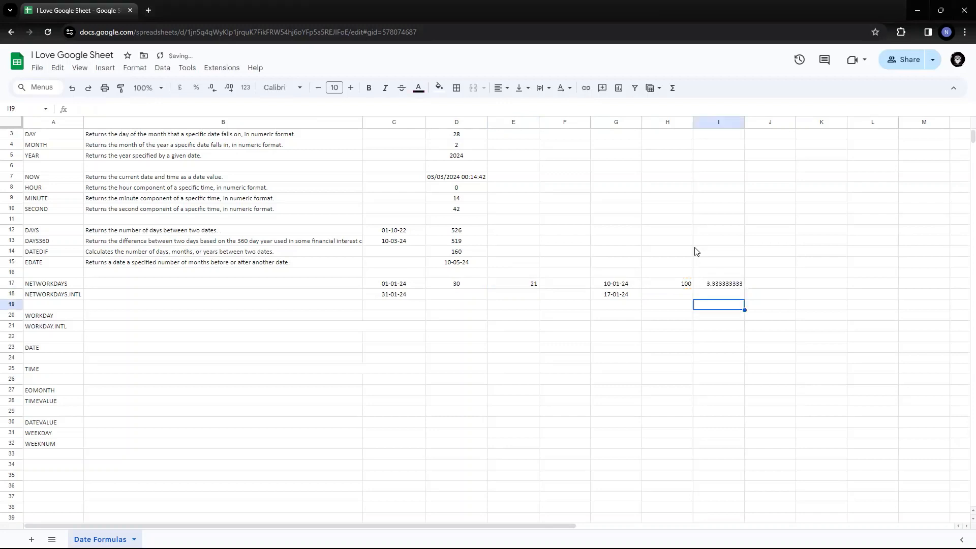
{"action": "key", "text": "Up"}
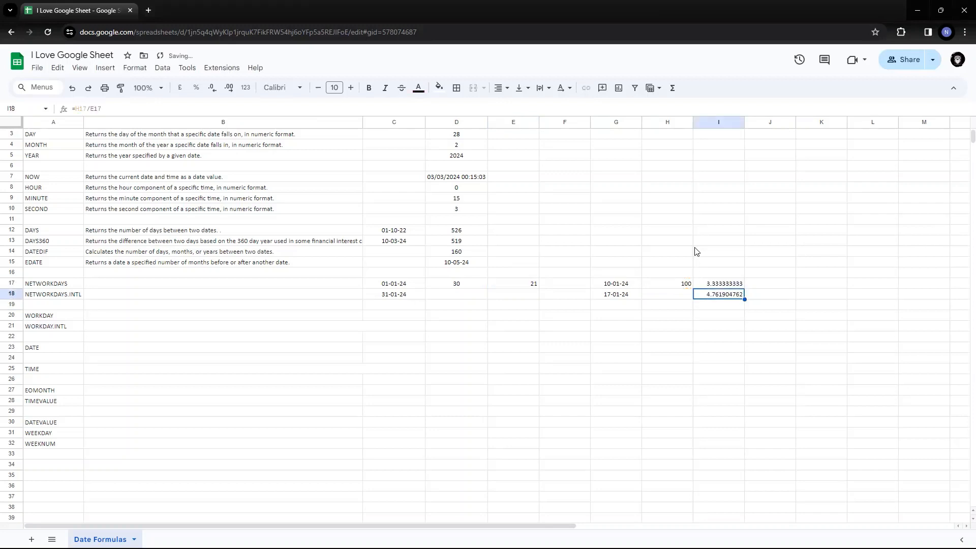
- Compare the per-day results in I17 and I18, and review the row 17 dates and day counts they depend on
{"action": "key", "text": "Up"}
{"action": "key", "text": "Down"}
{"action": "key", "text": "Up"}
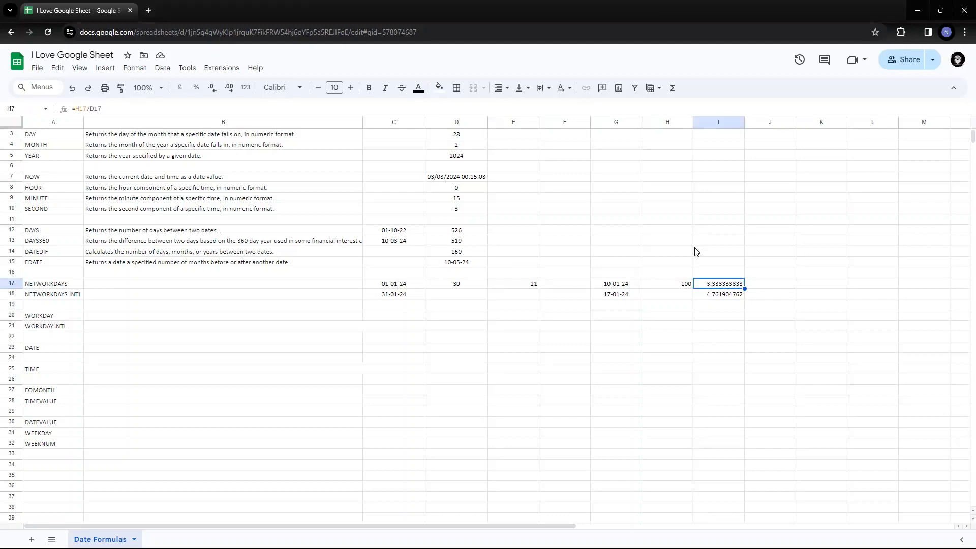
{"action": "key", "text": "Left"}
{"action": "key", "text": "Left"}
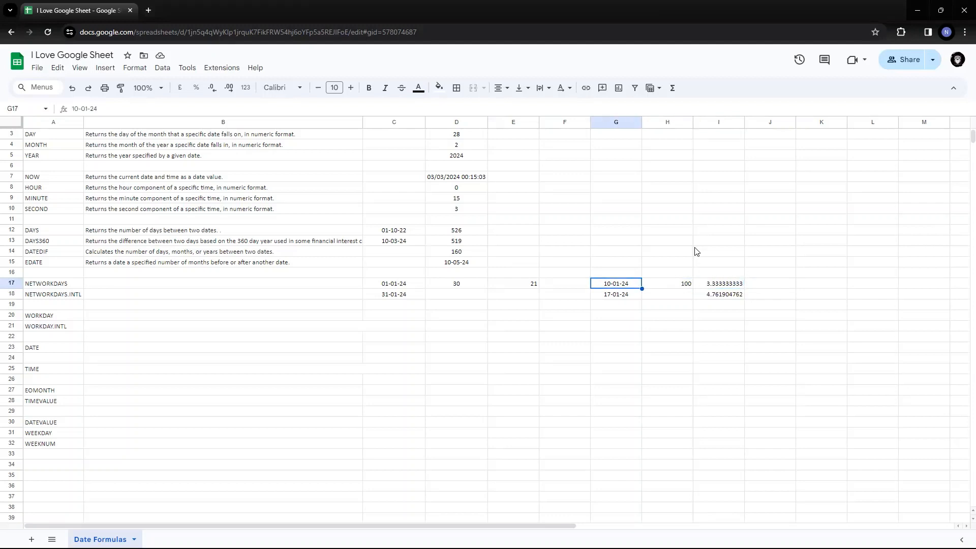
{"action": "key", "text": "Left"}
{"action": "key", "text": "Left"}
{"action": "key", "text": "Left"}
{"action": "key", "text": "Left"}
{"action": "key", "text": "Right"}
{"action": "key", "text": "Left"}
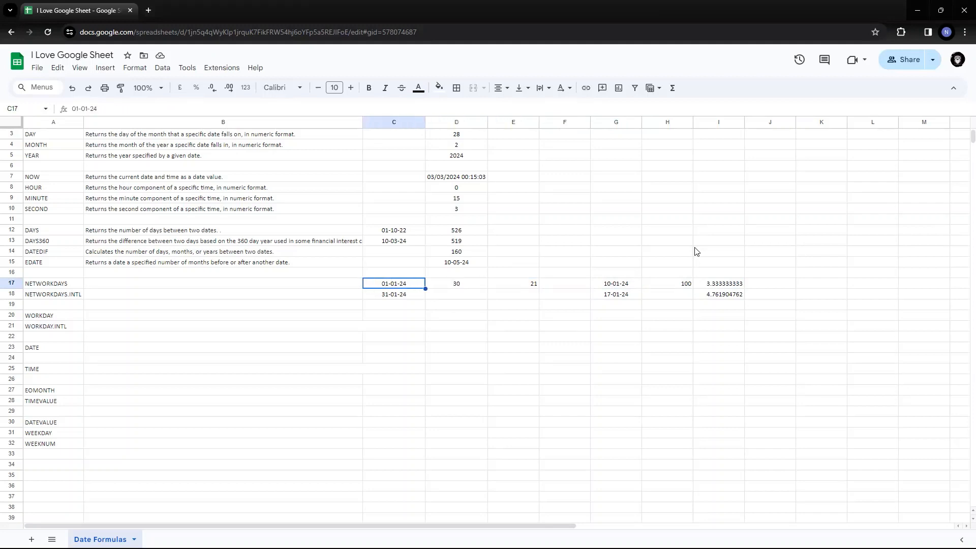
{"action": "key", "text": "Left"}
{"action": "key", "text": "Right"}
{"action": "key", "text": "Right"}
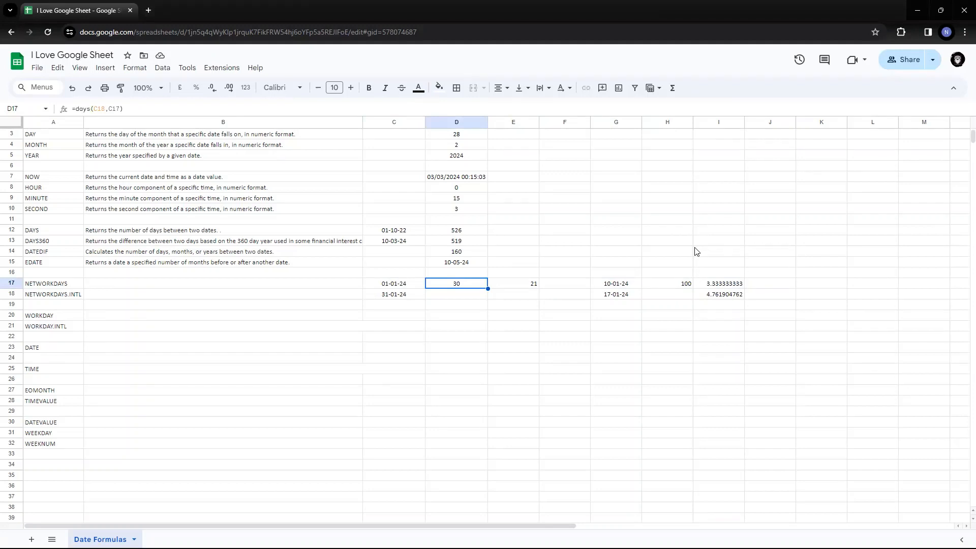
{"action": "key", "text": "alt+Tab"}
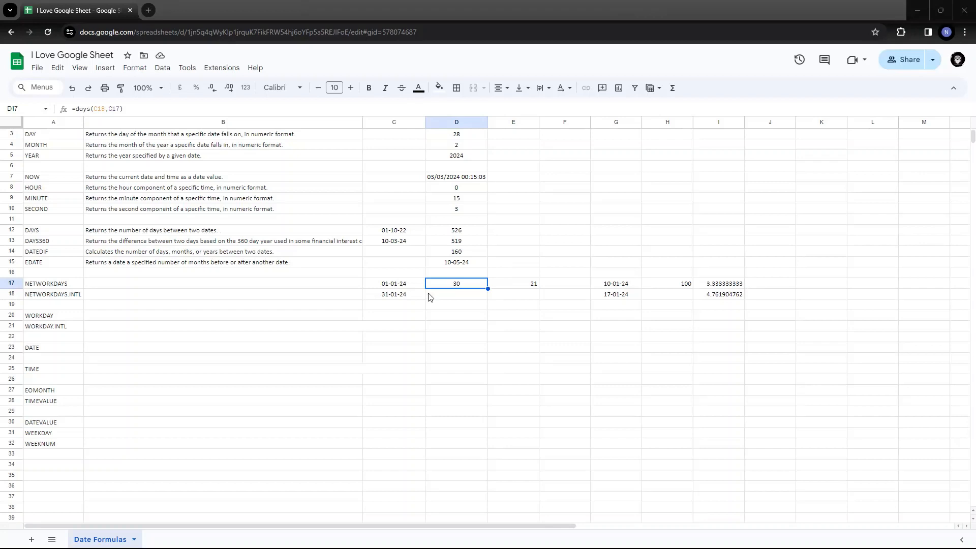
{"action": "left_click", "coordinate": [454, 297]}
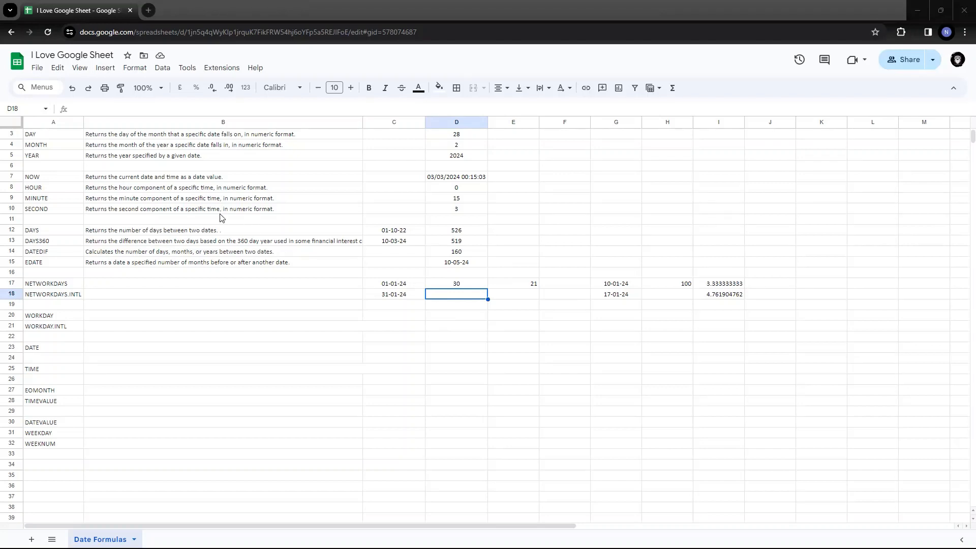
{"action": "left_click", "coordinate": [446, 285]}
{"action": "left_click", "coordinate": [457, 295]}
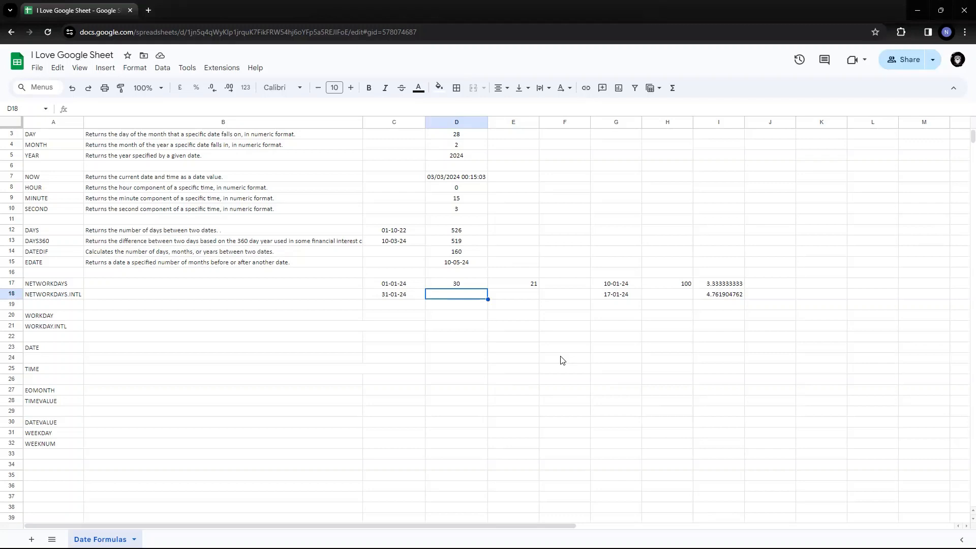
{"action": "type", "text": "="}
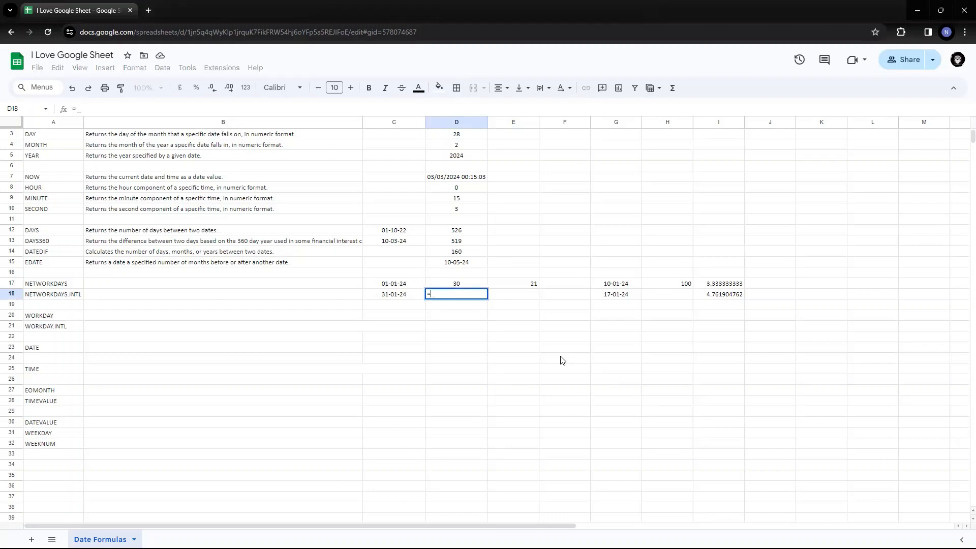
{"action": "type", "text": "netw"}
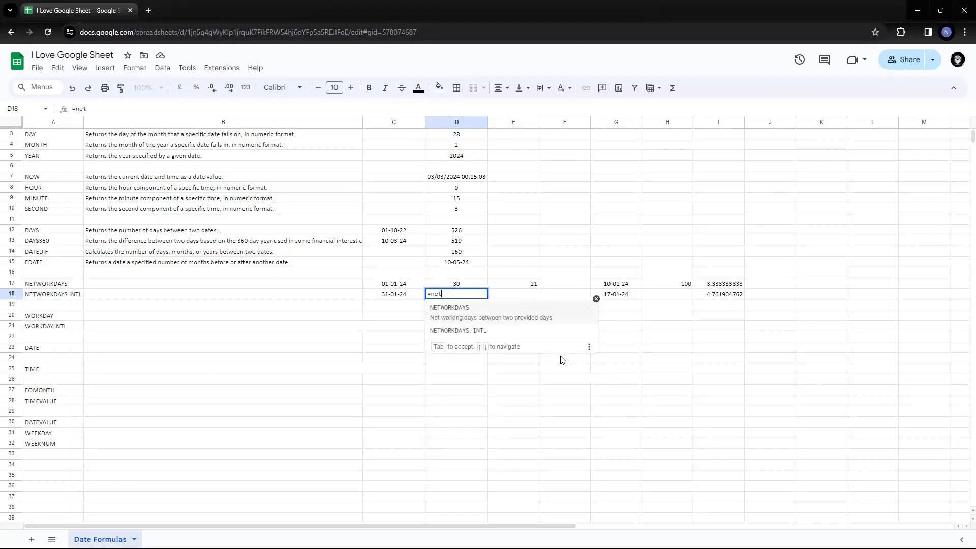
{"action": "left_click", "coordinate": [456, 333]}
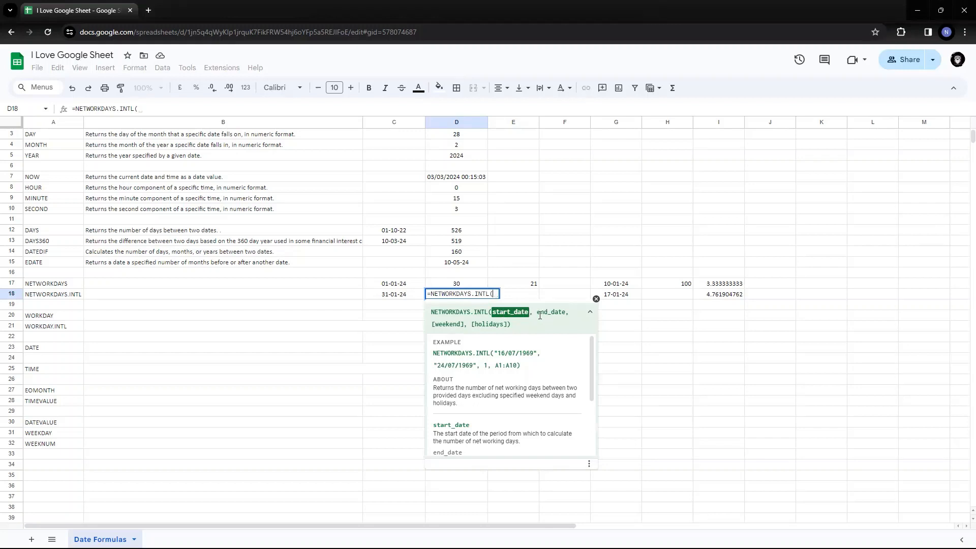
{"action": "left_click_drag", "start_coordinate": [540, 312], "coordinate": [567, 315]}
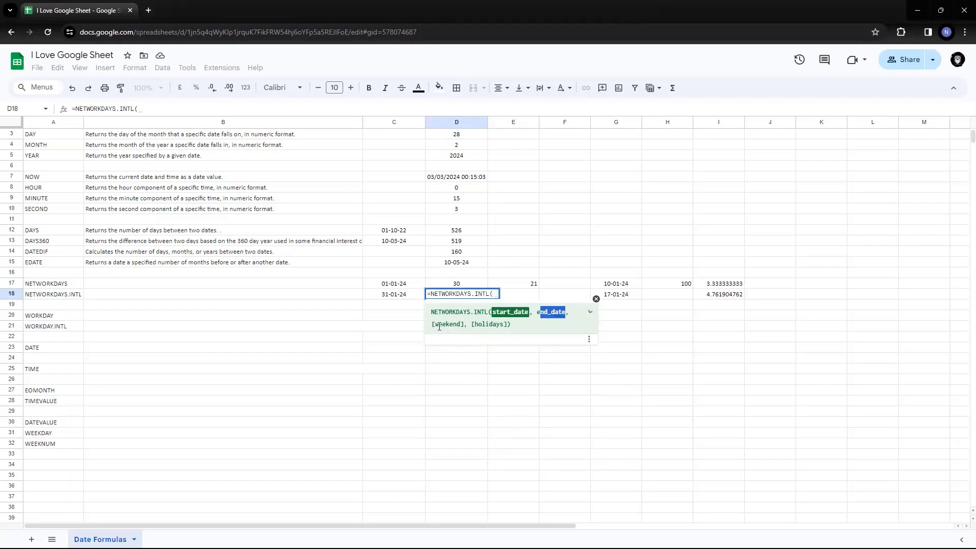
{"action": "left_click_drag", "start_coordinate": [434, 324], "coordinate": [451, 326]}
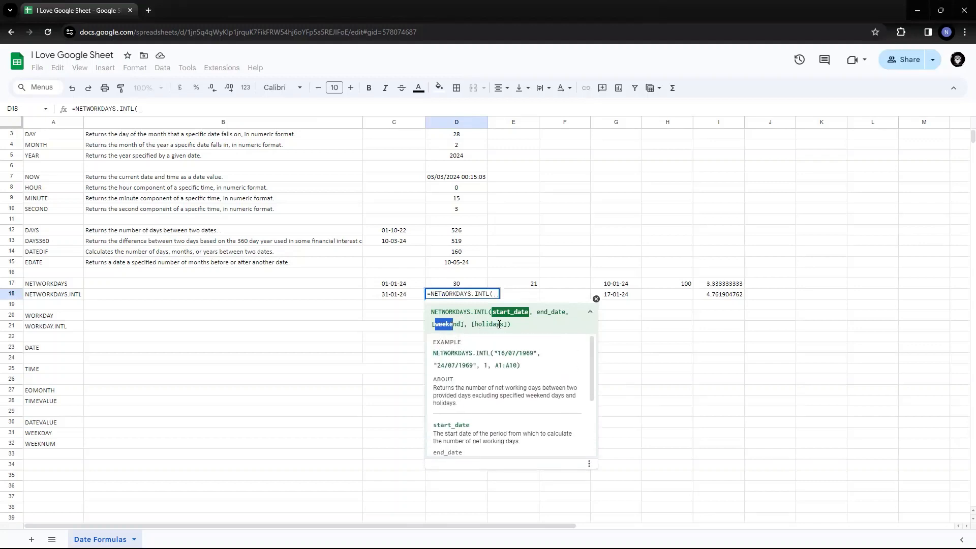
{"action": "left_click_drag", "start_coordinate": [464, 325], "coordinate": [433, 324]}
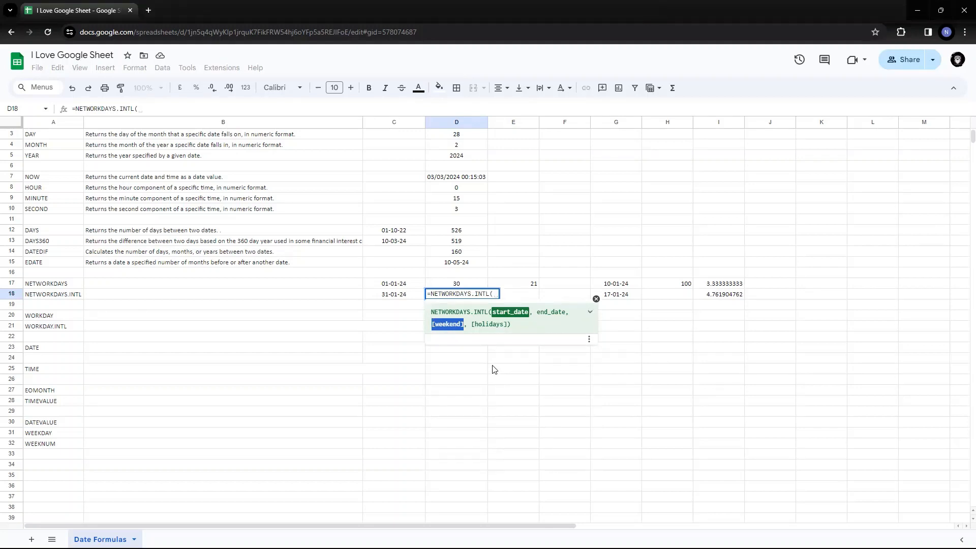
{"action": "left_click", "coordinate": [406, 288]}
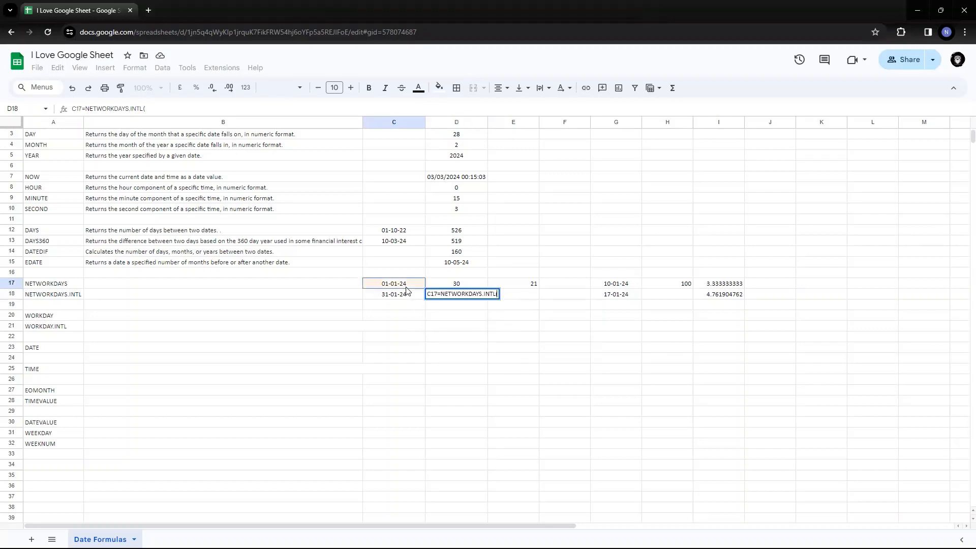
{"action": "key", "text": "Escape"}
- Count the working days between the two January dates in D18 with =NETWORKDAYS.INTL(C17,C18)
{"action": "type", "text": "=netw"}
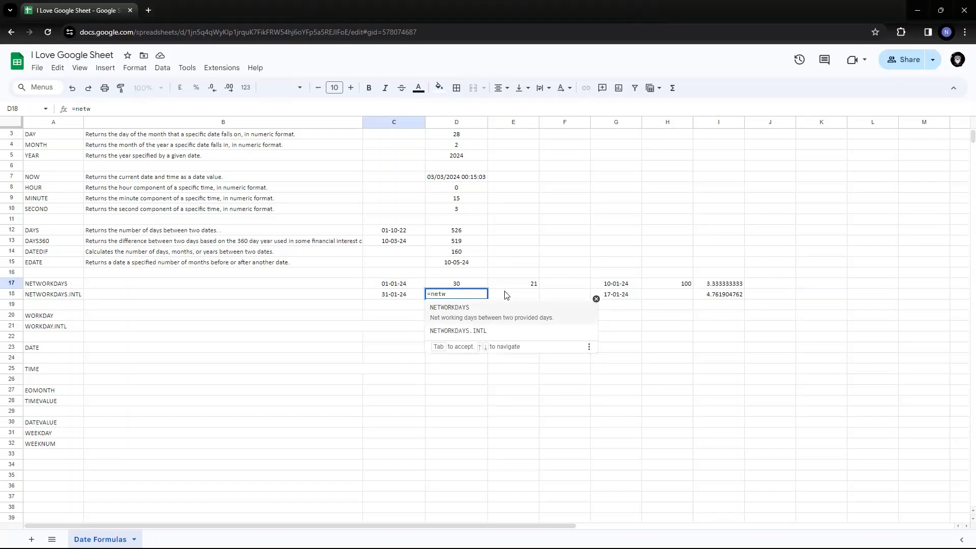
{"action": "left_click", "coordinate": [490, 330]}
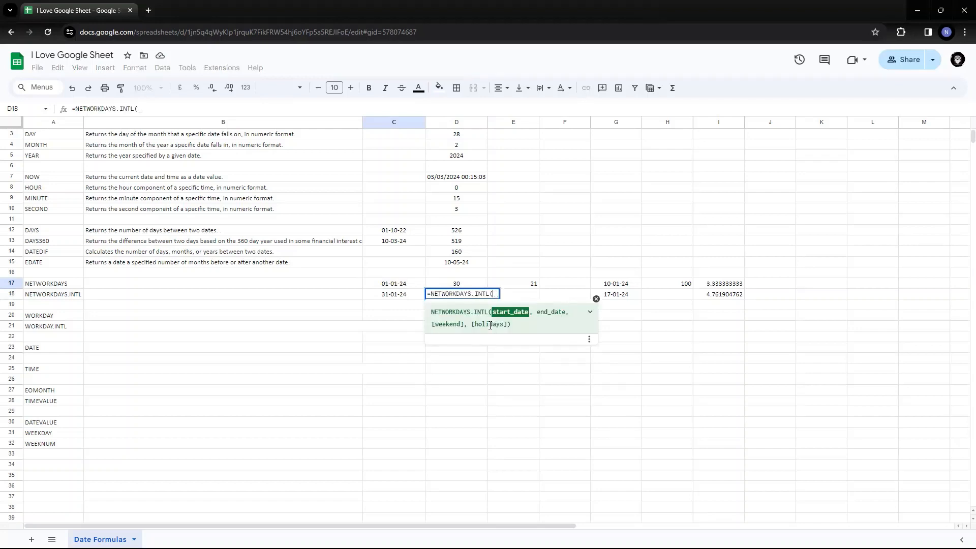
{"action": "left_click", "coordinate": [392, 286]}
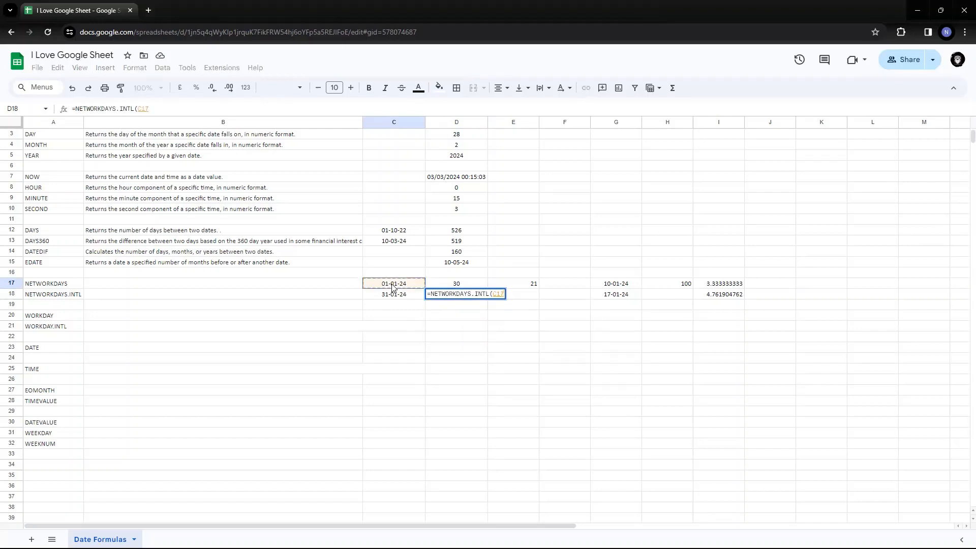
{"action": "type", "text": ","}
{"action": "key", "text": "Left"}
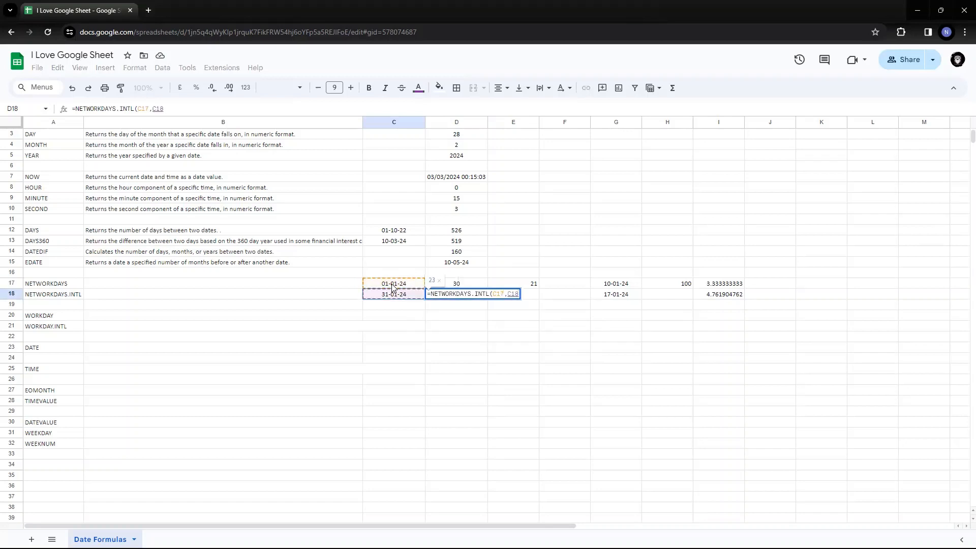
{"action": "key", "text": "Left"}
{"action": "key", "text": "Right"}
{"action": "key", "text": "Return"}
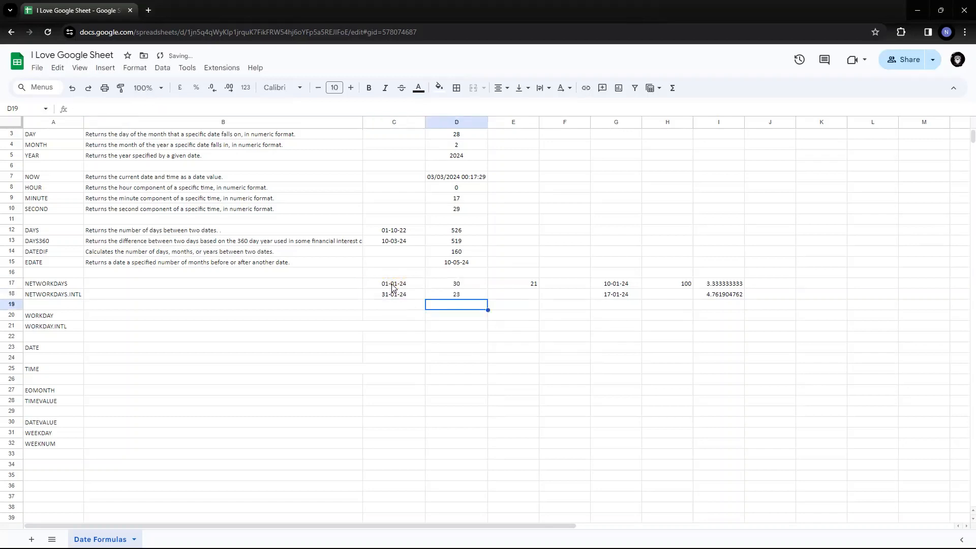
- Move the NETWORKDAYS.INTL formula from D18 to E18, beneath the NETWORKDAYS result
{"action": "key", "text": "Up"}
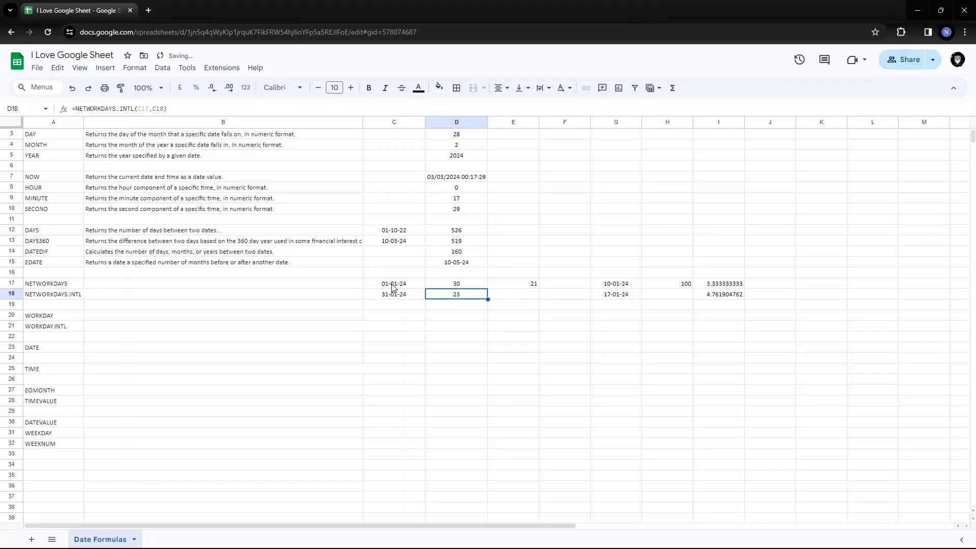
{"action": "key", "text": "ctrl+x"}
{"action": "key", "text": "Right"}
{"action": "key", "text": "ctrl+v"}
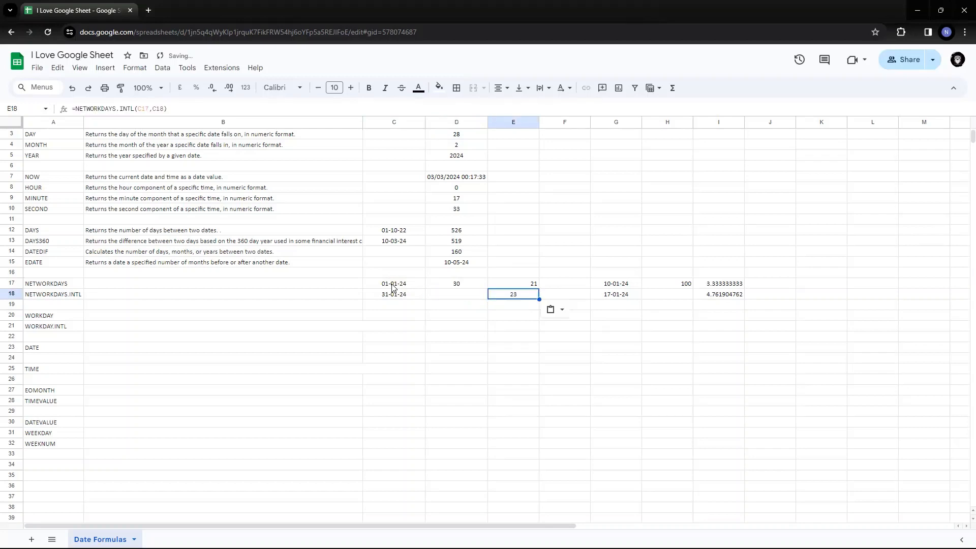
{"action": "key", "text": "F2"}
{"action": "key", "text": "Escape"}
- Remove the holiday range G17:G18 from the NETWORKDAYS formula in E17 and compare its result with E18
{"action": "key", "text": "Up"}
{"action": "key", "text": "F2"}
{"action": "key", "text": "Left"}
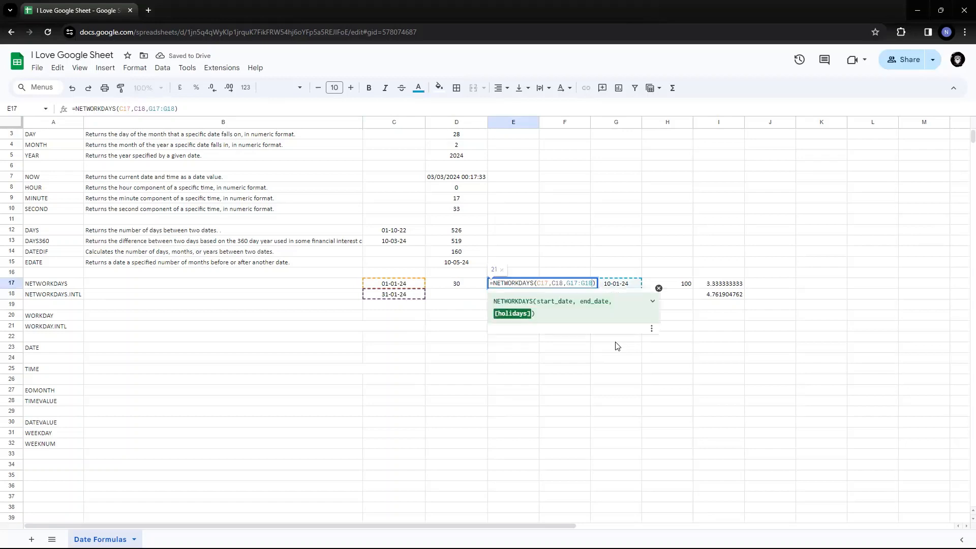
{"action": "key", "text": "Right"}
{"action": "key", "text": "Left"}
{"action": "key", "text": "shift+Left"}
{"action": "key", "text": "shift+Left"}
{"action": "key", "text": "shift+Left"}
{"action": "key", "text": "shift+Left"}
{"action": "key", "text": "shift+Left"}
{"action": "key", "text": "shift+Left"}
{"action": "key", "text": "shift+Left"}
{"action": "key", "text": "shift+Left"}
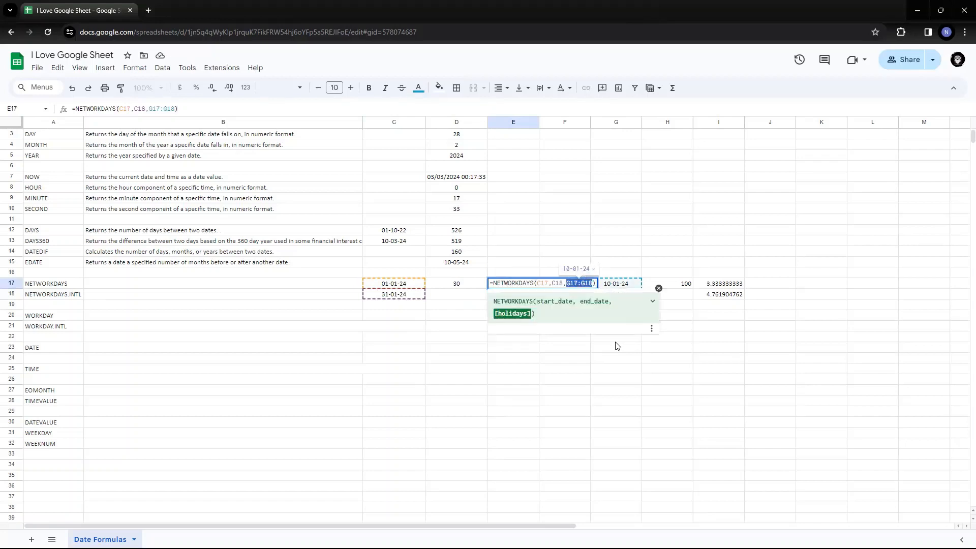
{"action": "key", "text": "BackSpace"}
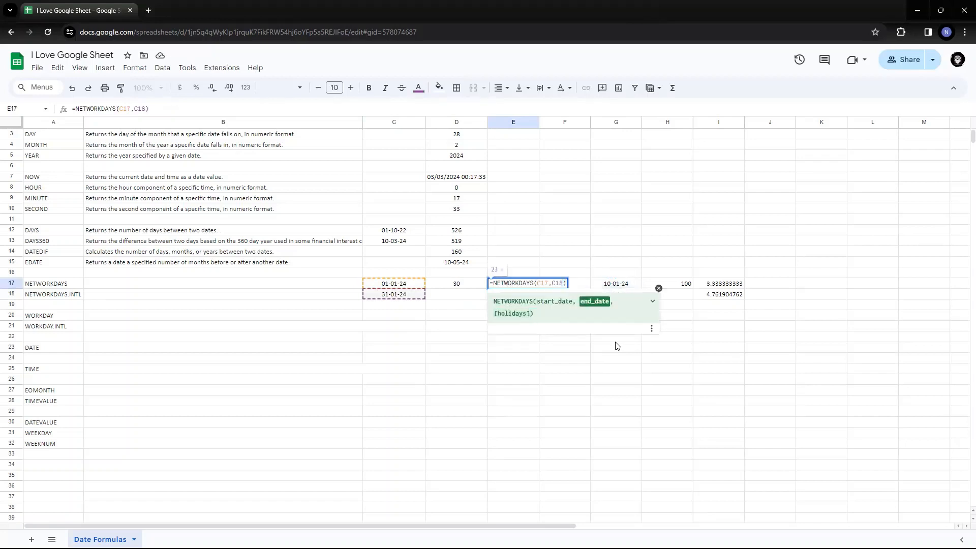
{"action": "key", "text": "Return"}
{"action": "key", "text": "Up"}
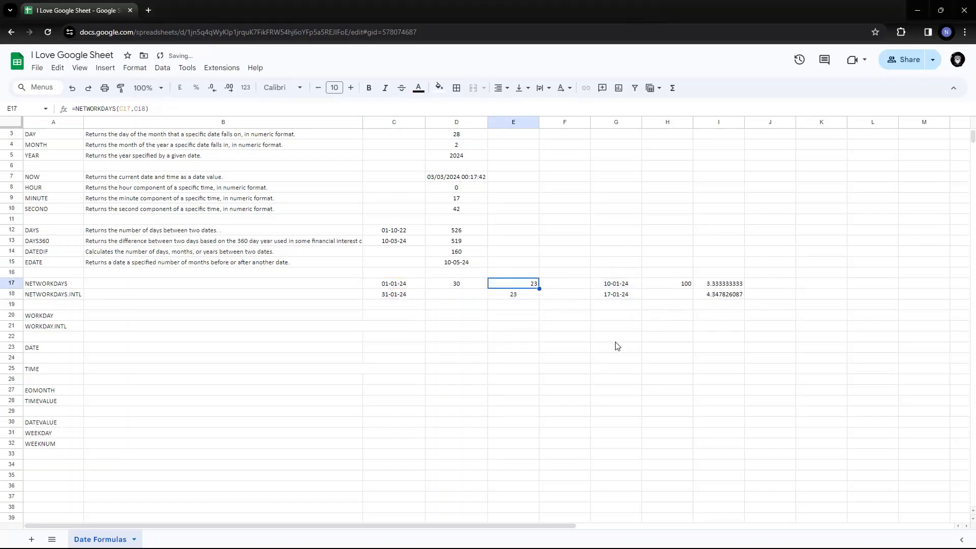
{"action": "key", "text": "Down"}
{"action": "key", "text": "Up"}
{"action": "key", "text": "Down"}
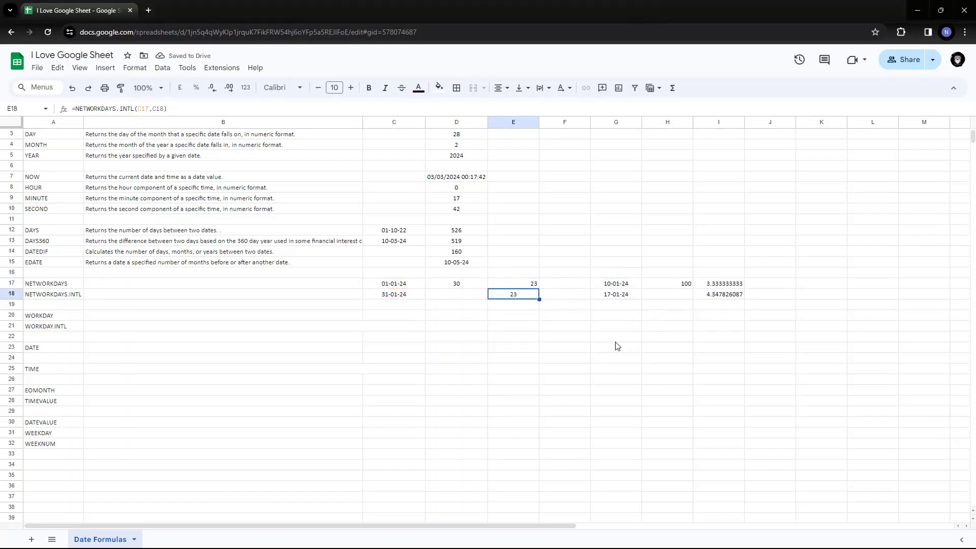
- Restore the holiday range G17:G18 in the NETWORKDAYS formula in E17
{"action": "key", "text": "Up"}
{"action": "key", "text": "F2"}
{"action": "key", "text": "Left"}
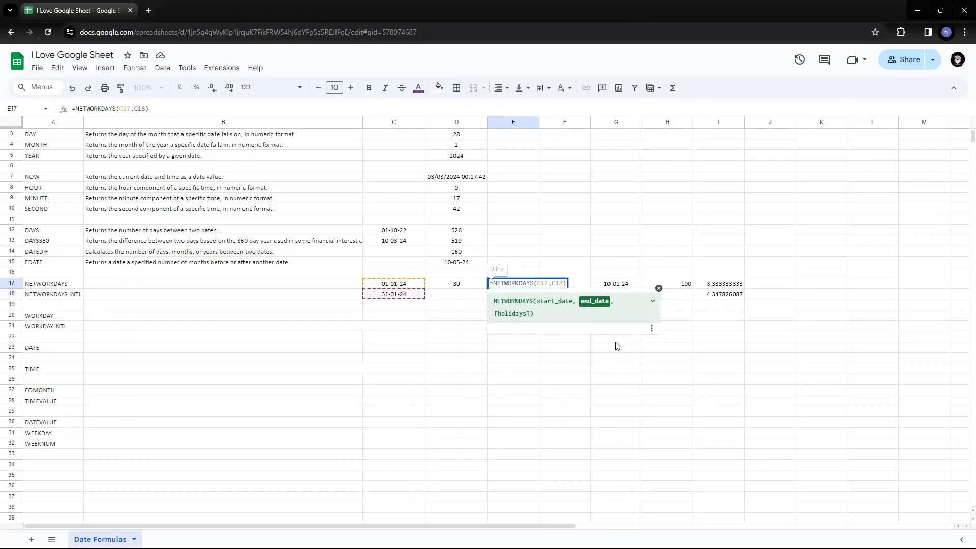
{"action": "key", "text": "ctrl+v"}
{"action": "key", "text": "Return"}
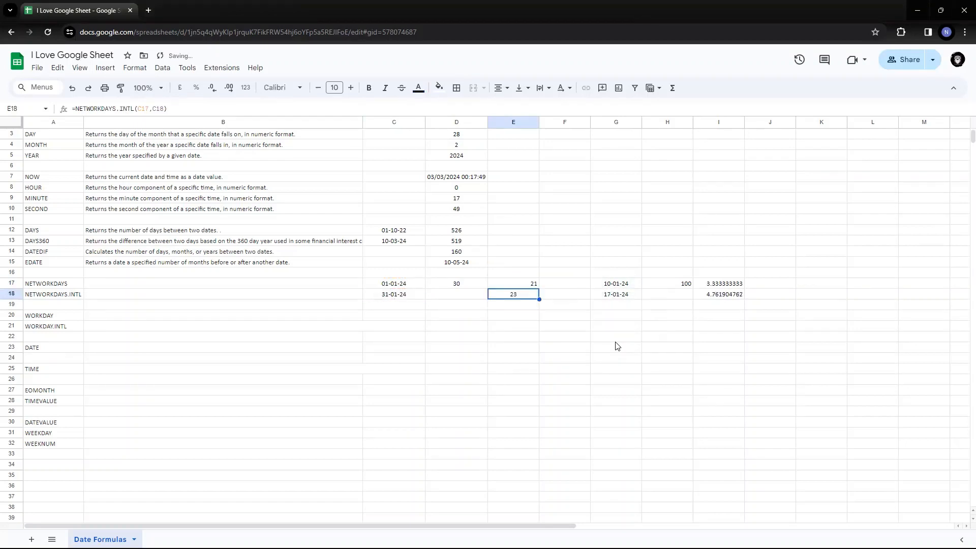
- Add the holiday range G17:G18 as the third argument of the NETWORKDAYS.INTL formula in E18
{"action": "key", "text": "Up"}
{"action": "key", "text": "Down"}
{"action": "key", "text": "F2"}
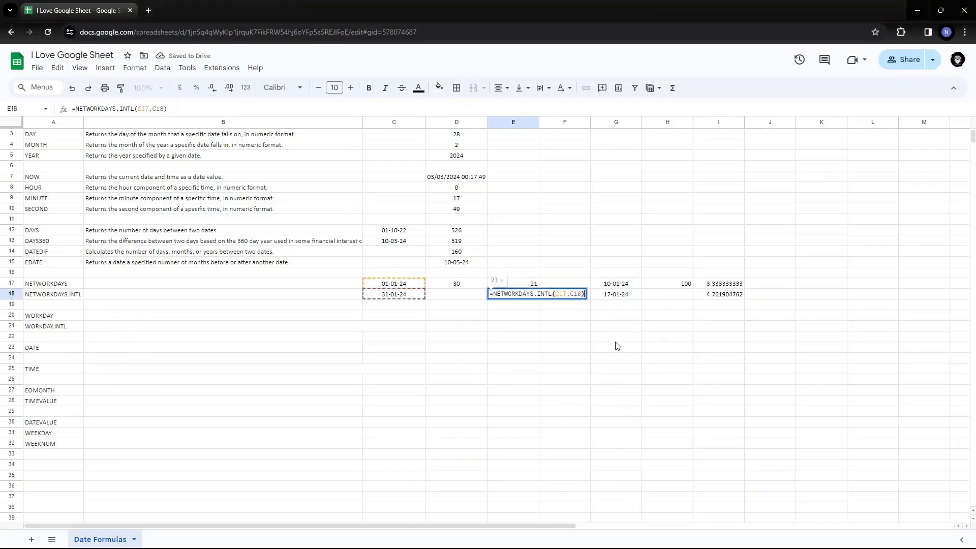
{"action": "type", "text": ",G17:G18"}
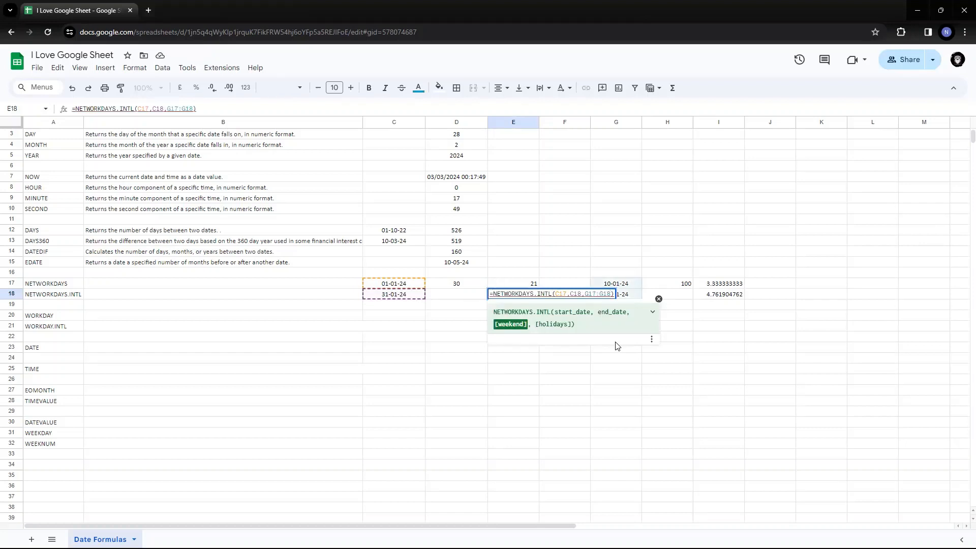
{"action": "key", "text": "Return"}
{"action": "key", "text": "Up"}
- Insert an empty weekend argument before G17:G18 in the E18 formula, making the range the holidays argument
{"action": "key", "text": "Return"}
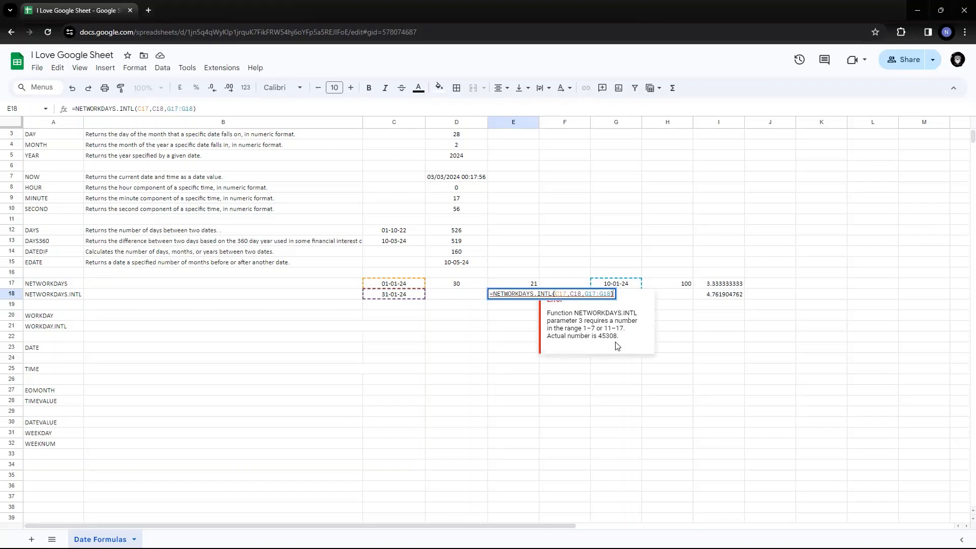
{"action": "key", "text": "Left"}
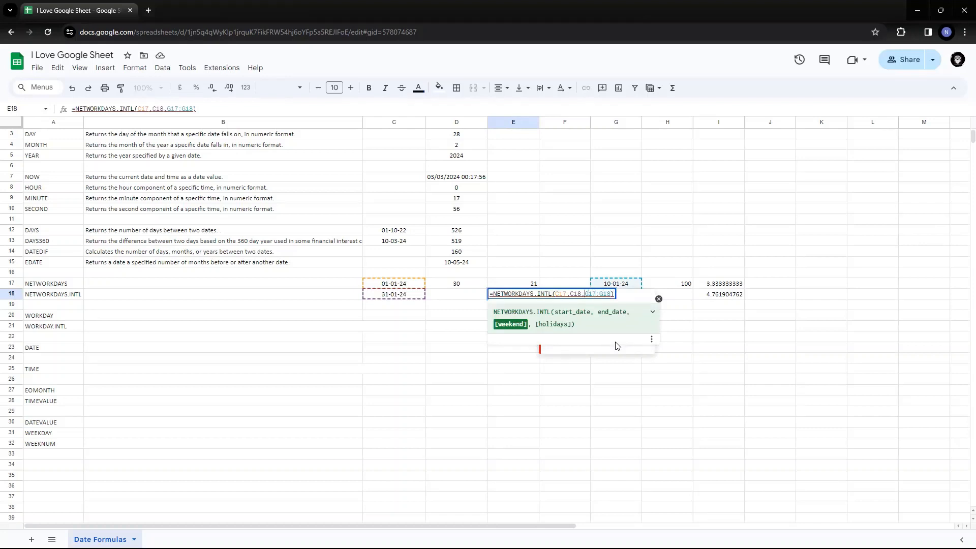
{"action": "type", "text": ","}
{"action": "key", "text": "Left"}
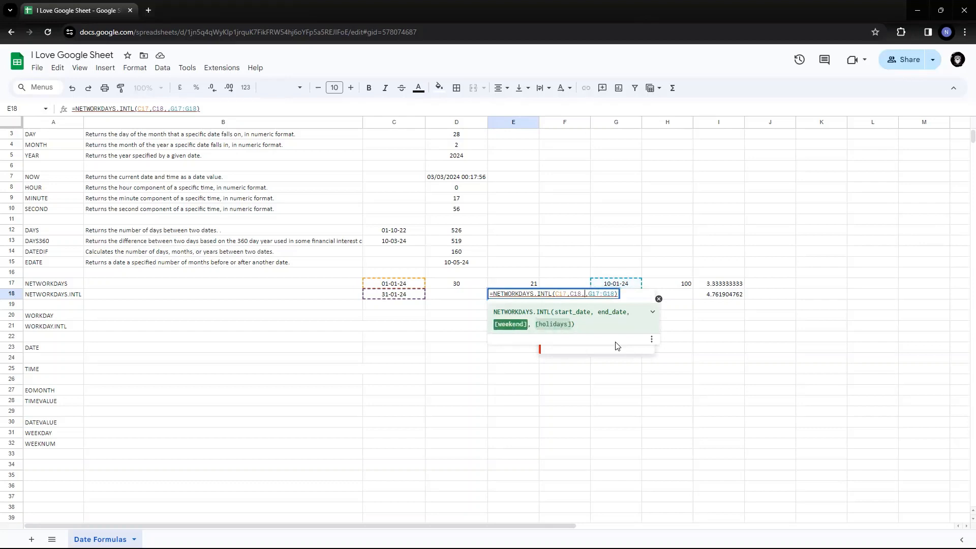
{"action": "key", "text": "Return"}
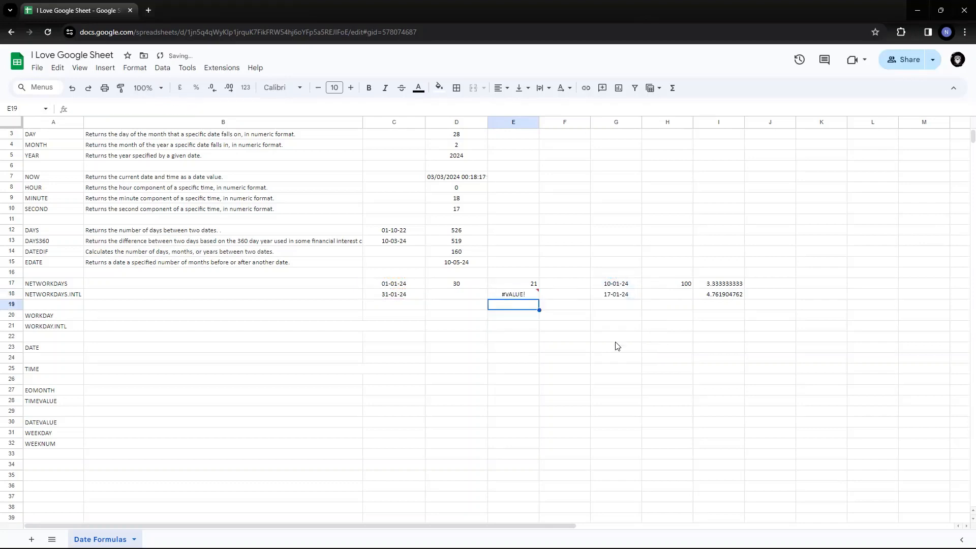
- Fill the weekend argument of the E18 formula with the seven-digit string "0000000"
{"action": "key", "text": "Up"}
{"action": "key", "text": "Return"}
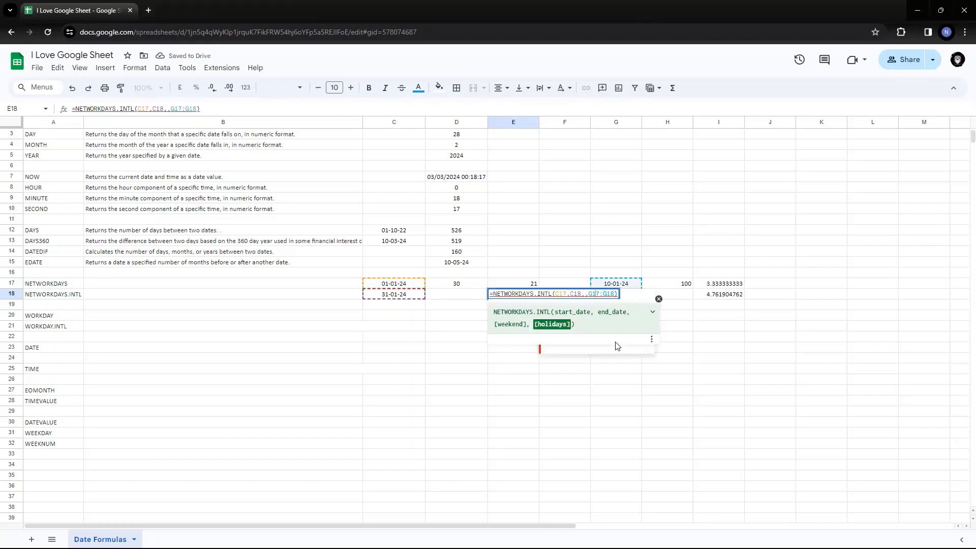
{"action": "key", "text": "Left"}
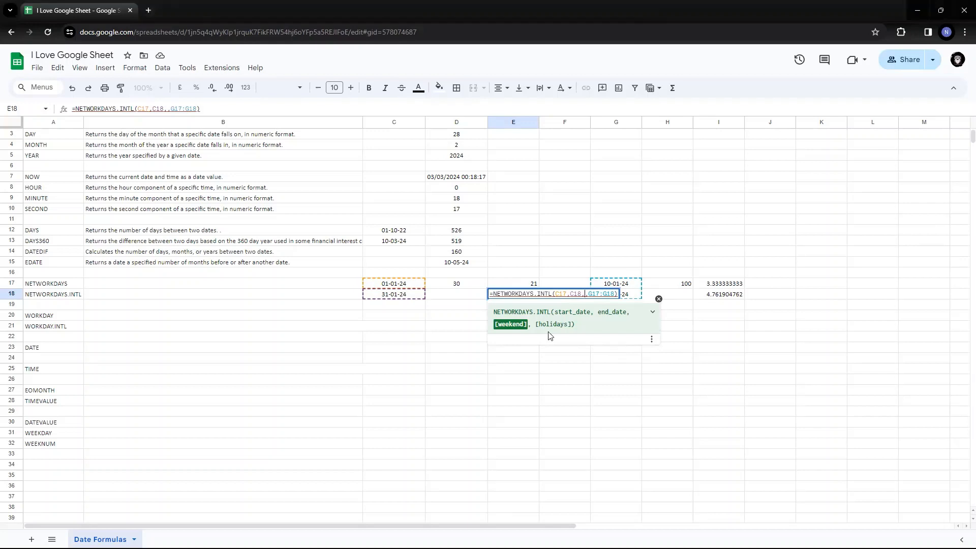
{"action": "type", "text": "\""}
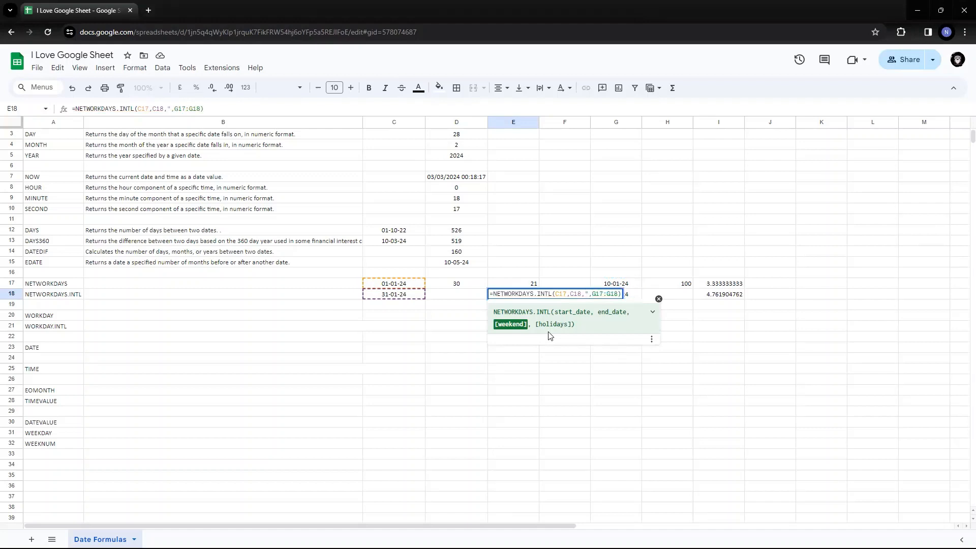
{"action": "type", "text": "0000"}
{"action": "key", "text": "BackSpace"}
{"action": "key", "text": "BackSpace"}
{"action": "key", "text": "BackSpace"}
{"action": "key", "text": "BackSpace"}
{"action": "type", "text": "0000000"}
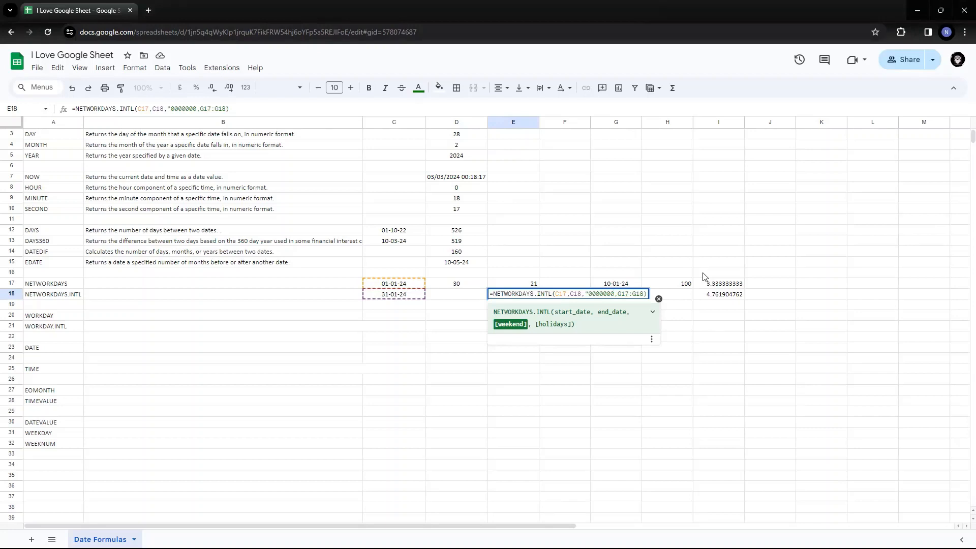
{"action": "type", "text": "\""}
- Set the weekend string in the E18 NETWORKDAYS.INTL formula to "1000000" and compare with the total days in D17
{"action": "key", "text": "shift+Left"}
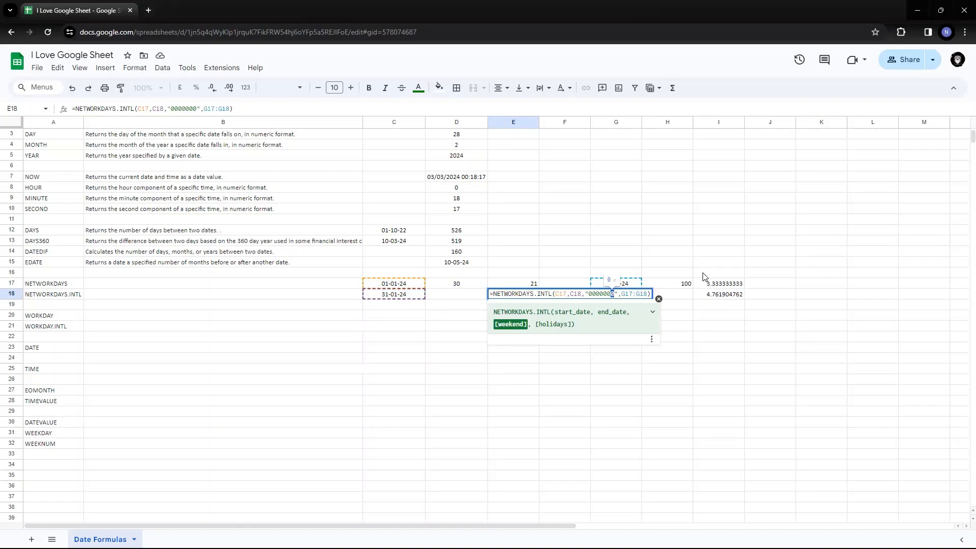
{"action": "type", "text": "0"}
{"action": "key", "text": "shift+Right"}
{"action": "key", "text": "Right"}
{"action": "key", "text": "Right"}
{"action": "key", "text": "Right"}
{"action": "key", "text": "shift+Right"}
{"action": "key", "text": "Left"}
{"action": "key", "text": "BackSpace"}
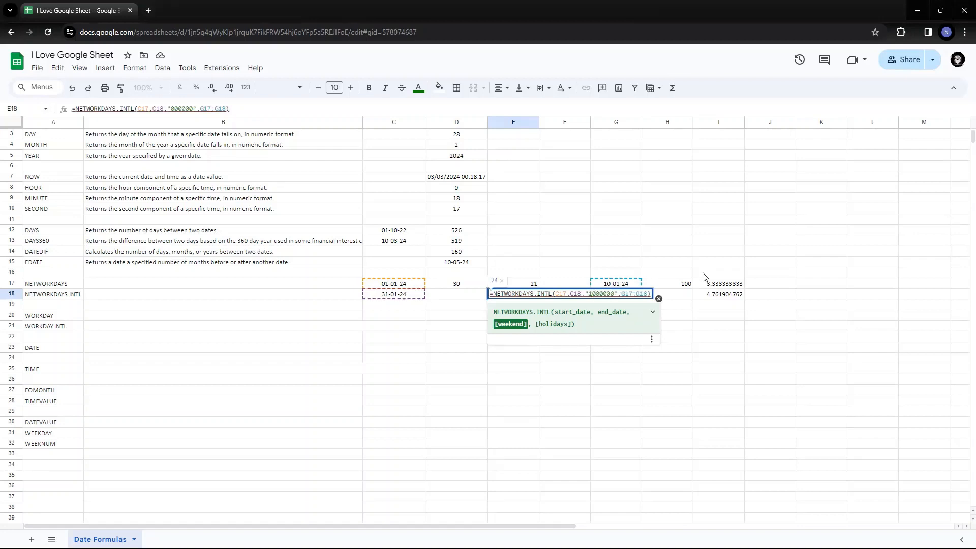
{"action": "type", "text": "1"}
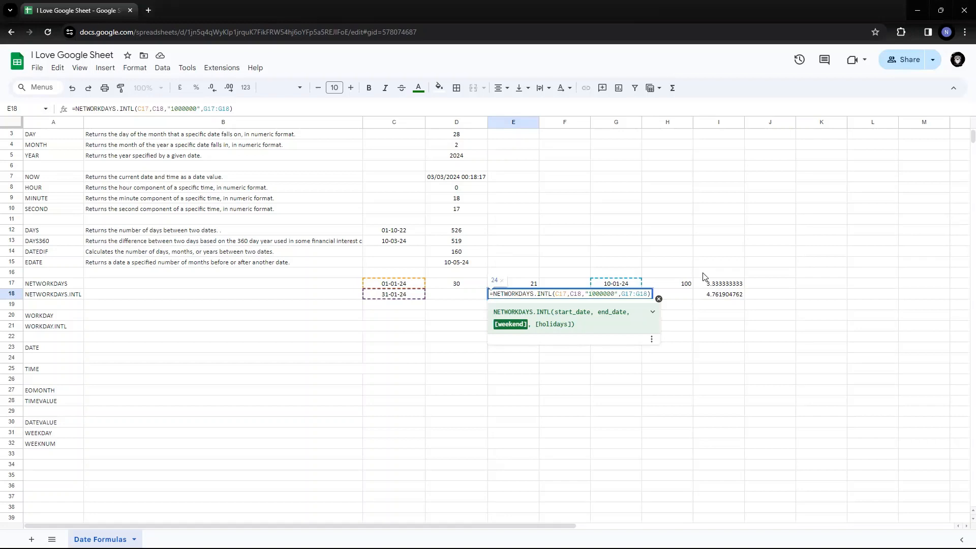
{"action": "key", "text": "Return"}
{"action": "key", "text": "Up"}
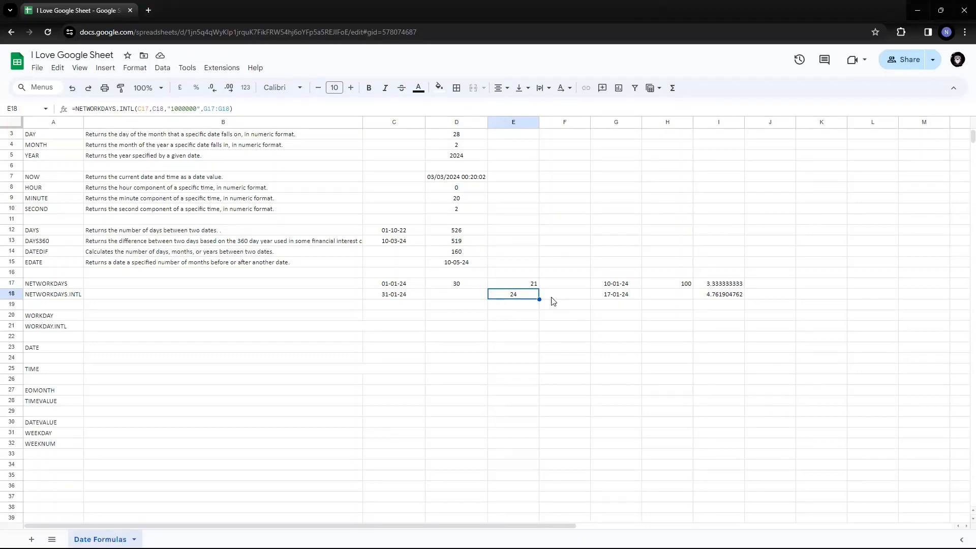
{"action": "left_click", "coordinate": [460, 286]}
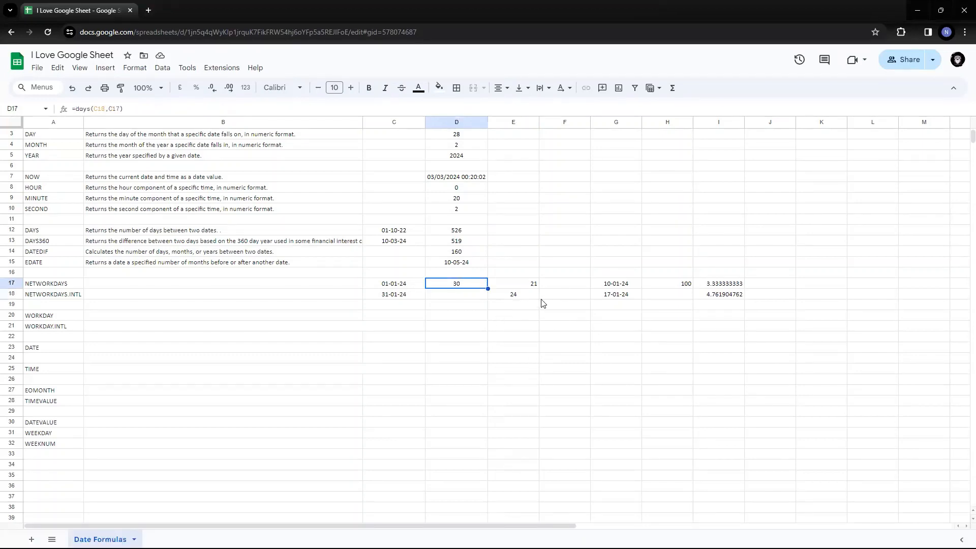
- Change the weekend string in the E18 NETWORKDAYS.INTL formula to "0100000"
{"action": "left_click", "coordinate": [535, 299]}
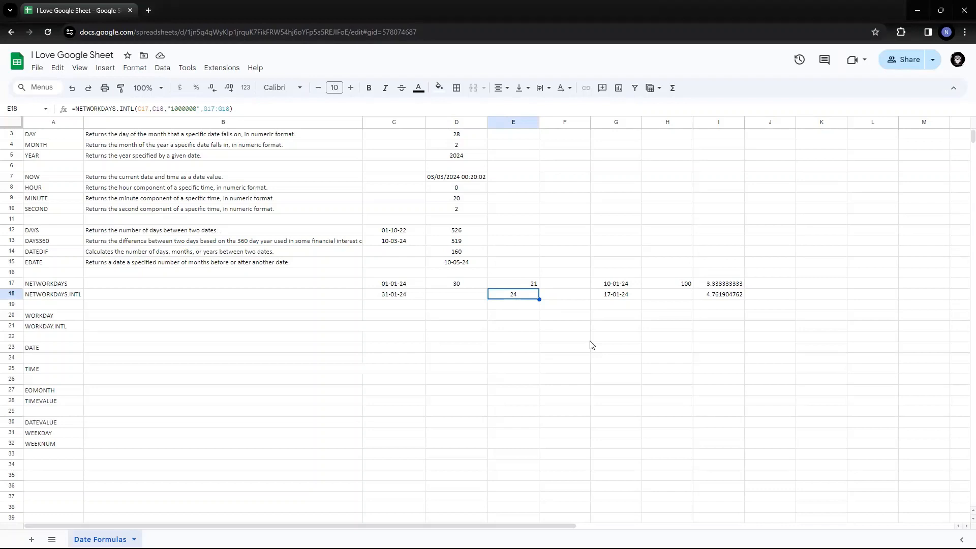
{"action": "key", "text": "F2"}
{"action": "key", "text": "Left"}
{"action": "key", "text": "Left"}
{"action": "key", "text": "Left"}
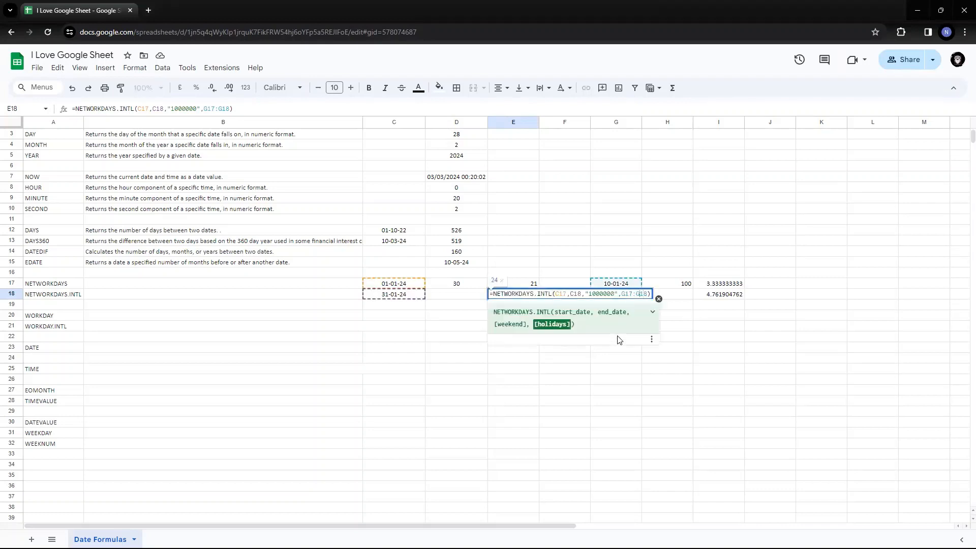
{"action": "key", "text": "Left"}
{"action": "key", "text": "Left"}
{"action": "key", "text": "Left"}
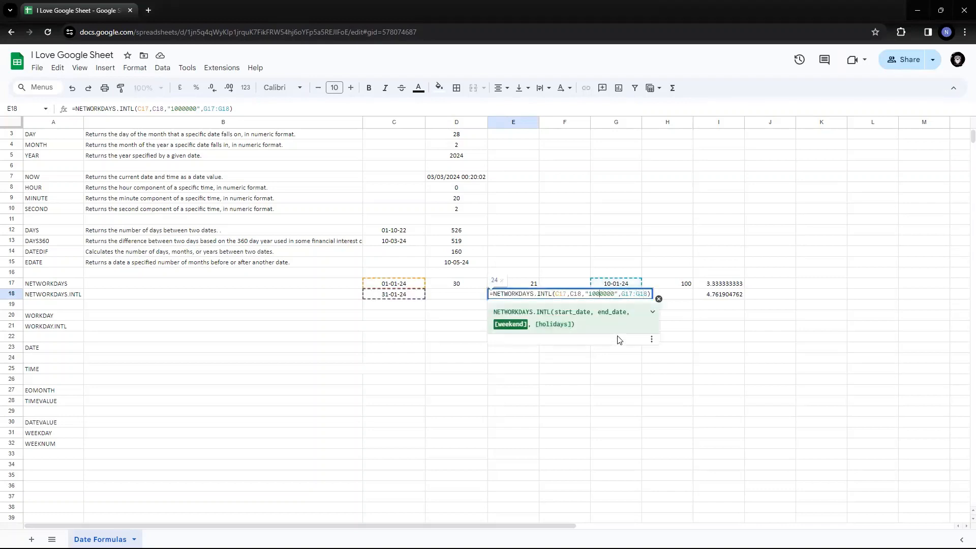
{"action": "key", "text": "shift+Left"}
{"action": "key", "text": "Right"}
{"action": "key", "text": "shift+Right"}
{"action": "key", "text": "Left"}
{"action": "key", "text": "BackSpace"}
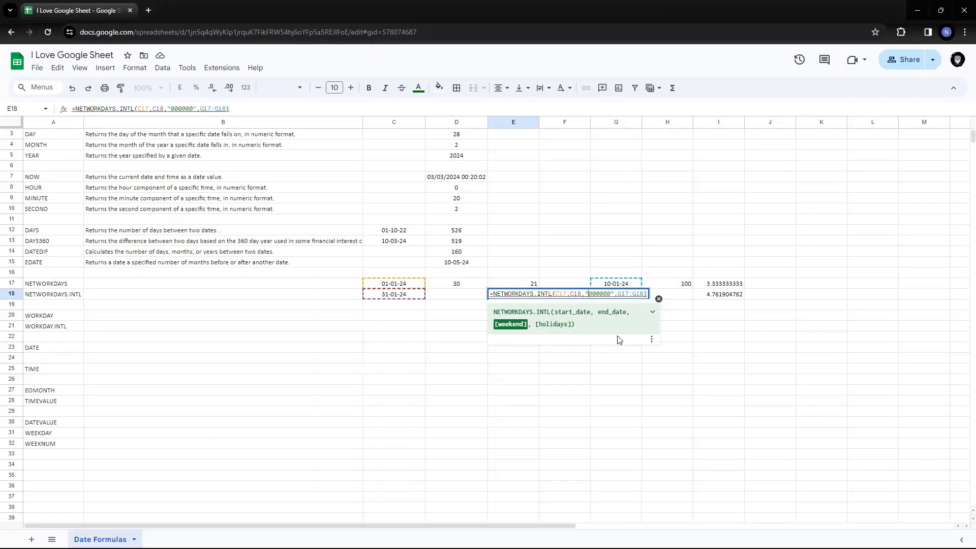
{"action": "type", "text": "0"}
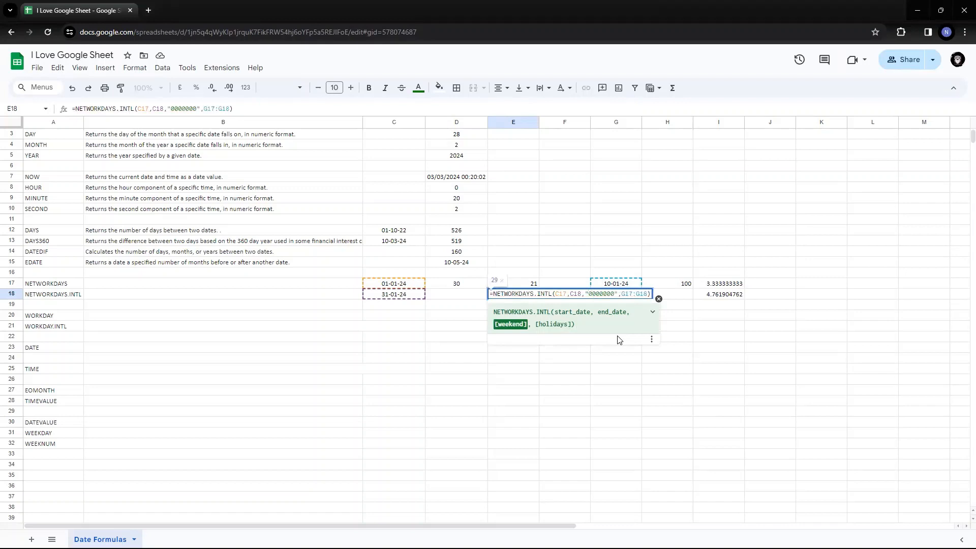
{"action": "key", "text": "BackSpace"}
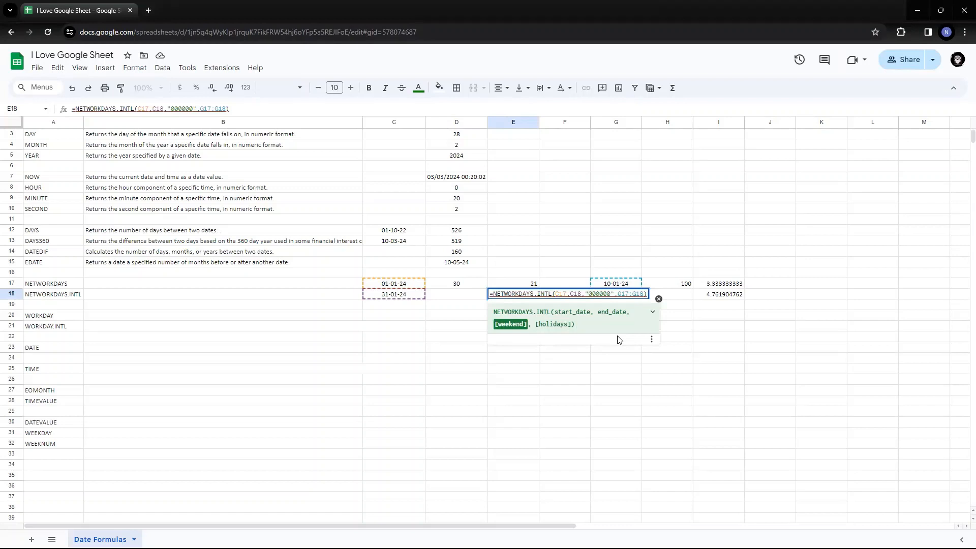
{"action": "type", "text": "1"}
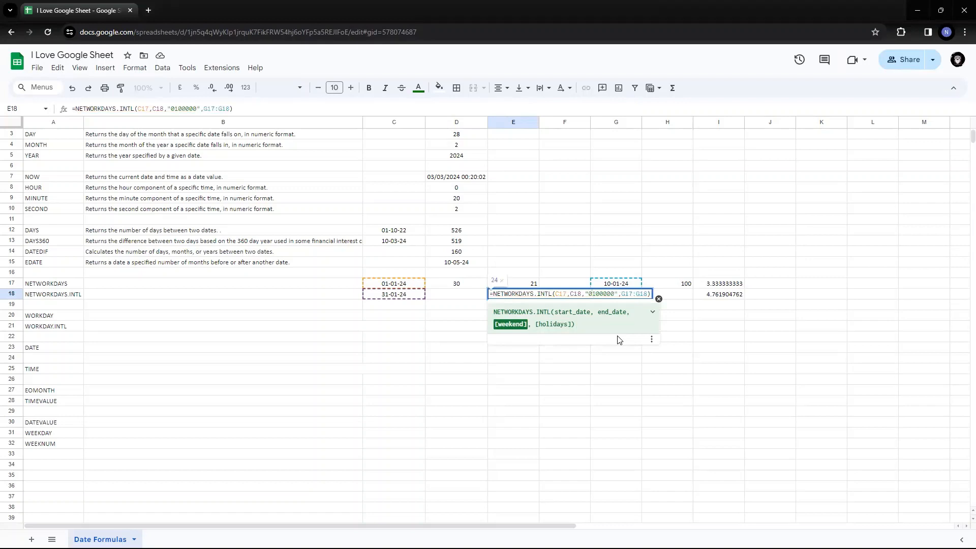
- Set the weekend string in the E18 formula to "0000011" and commit the formula
{"action": "key", "text": "shift+Left"}
{"action": "key", "text": "shift+Right"}
{"action": "key", "text": "shift+Right"}
{"action": "key", "text": "shift+Right"}
{"action": "key", "text": "shift+Right"}
{"action": "key", "text": "shift+Right"}
{"action": "key", "text": "shift+Right"}
{"action": "key", "text": "Left"}
{"action": "key", "text": "BackSpace"}
{"action": "type", "text": "0"}
{"action": "key", "text": "BackSpace"}
{"action": "key", "text": "BackSpace"}
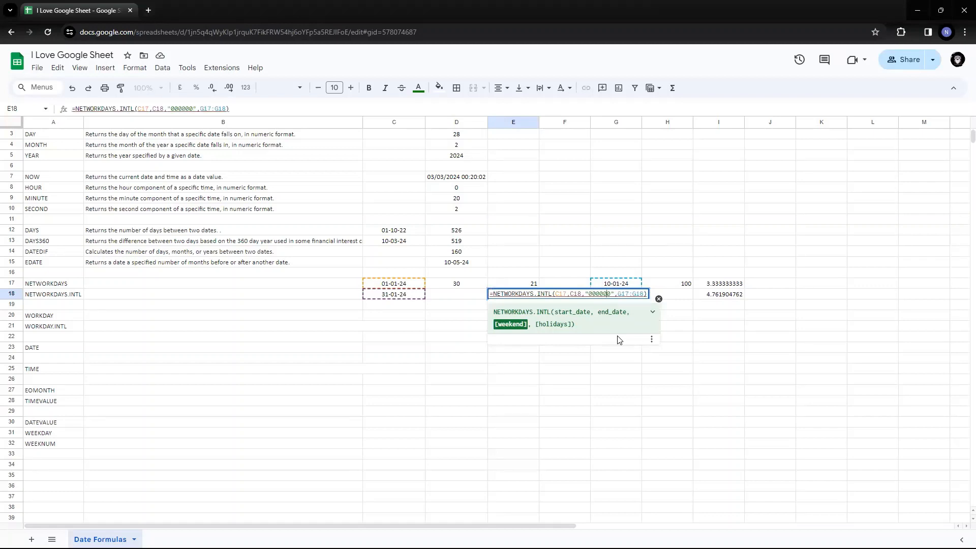
{"action": "type", "text": "11"}
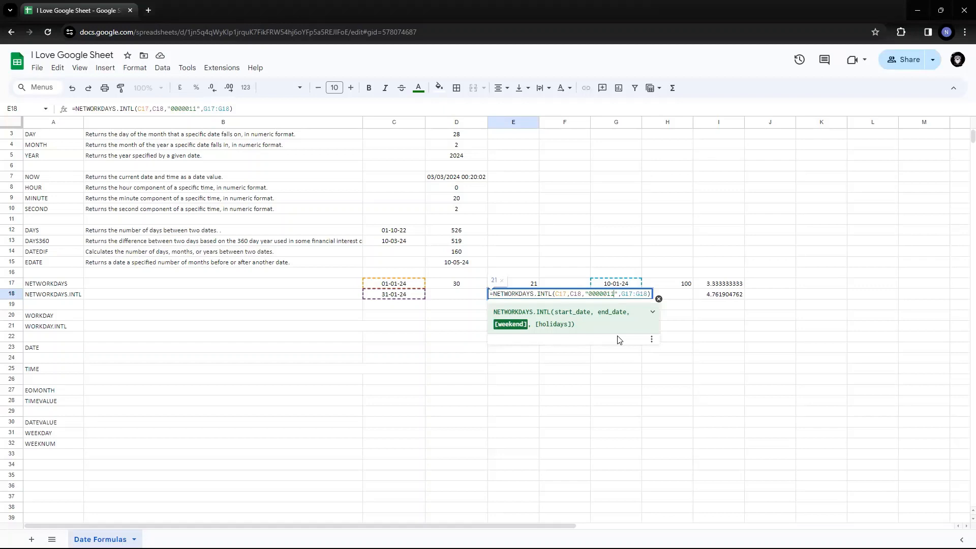
{"action": "key", "text": "Return"}
- Compare the NETWORKDAYS result in E17 with the NETWORKDAYS.INTL result in E18 and review the E18 formula
{"action": "key", "text": "Up"}
{"action": "key", "text": "Up"}
{"action": "key", "text": "Down"}
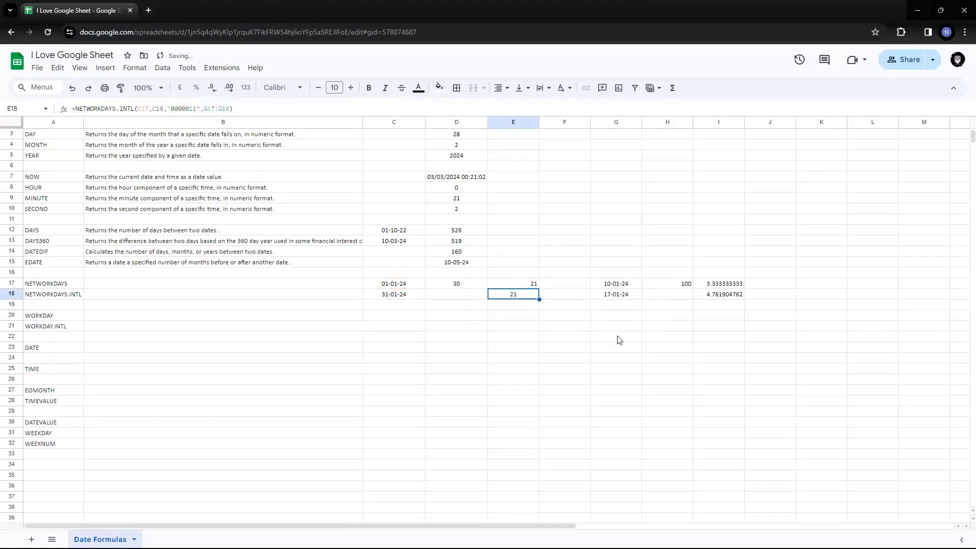
{"action": "key", "text": "Up"}
{"action": "key", "text": "Down"}
{"action": "key", "text": "Up"}
{"action": "key", "text": "Down"}
{"action": "key", "text": "Up"}
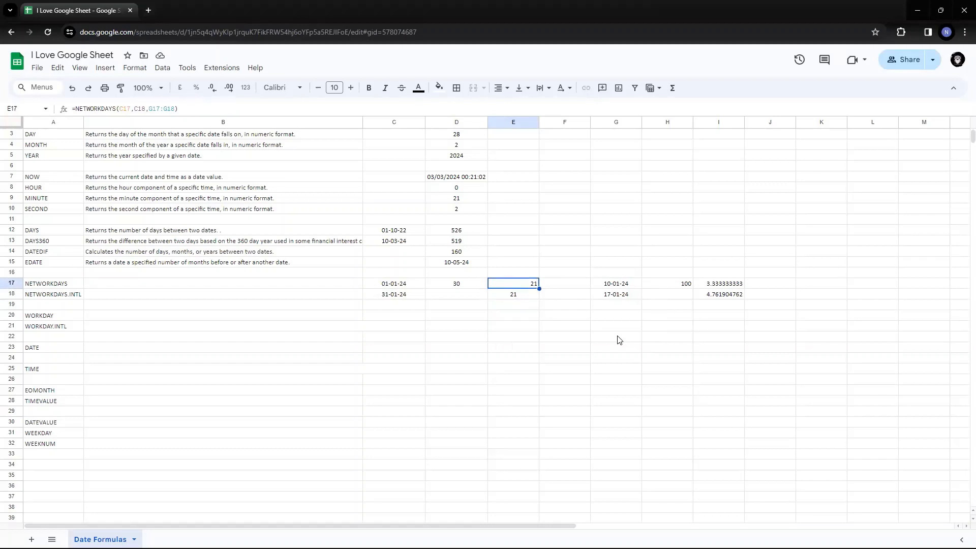
{"action": "key", "text": "Down"}
{"action": "key", "text": "alt+Tab"}
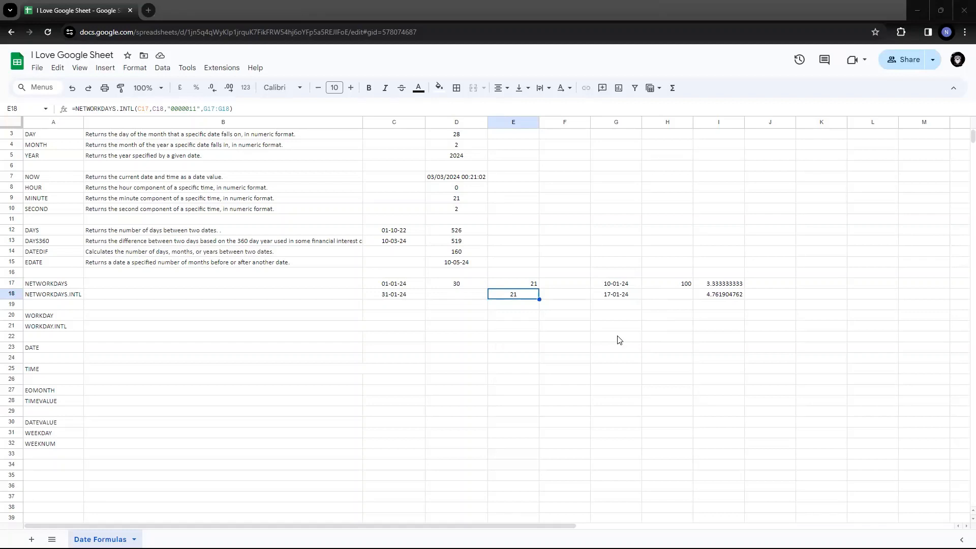
{"action": "double_click", "coordinate": [535, 296]}
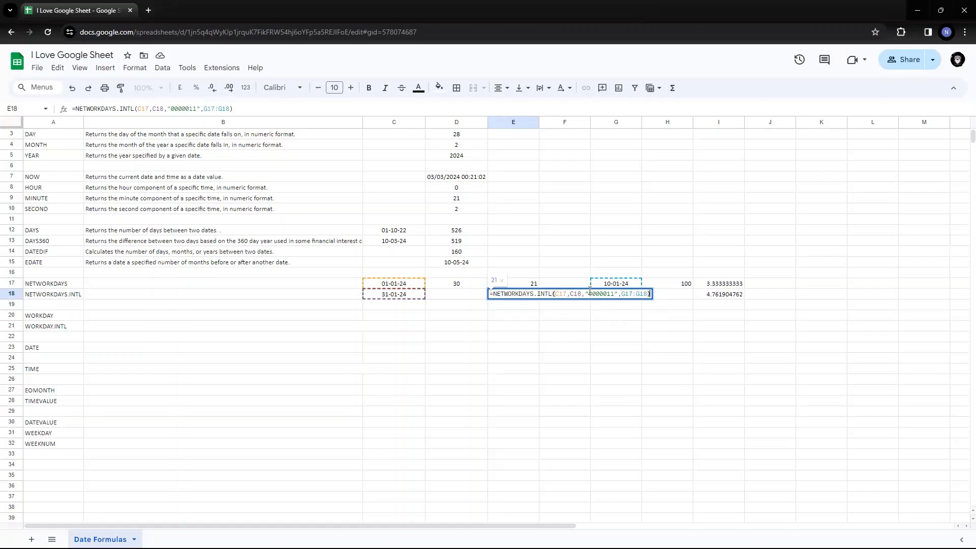
{"action": "key", "text": "Escape"}
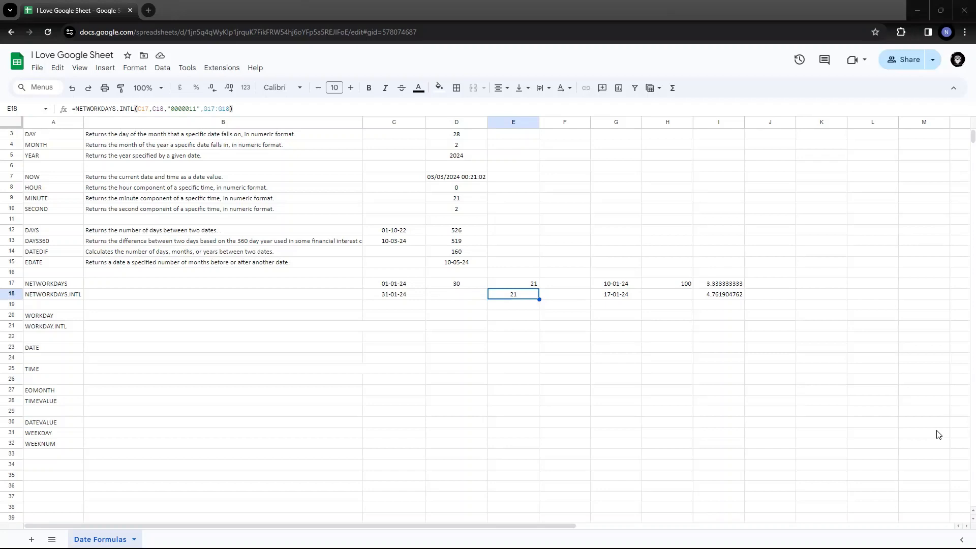
- Enter the first weekend code row: 1 in E21, Saturday in F21 and Sunday in G21
{"action": "key", "text": "Down"}
{"action": "key", "text": "Down"}
{"action": "key", "text": "Down"}
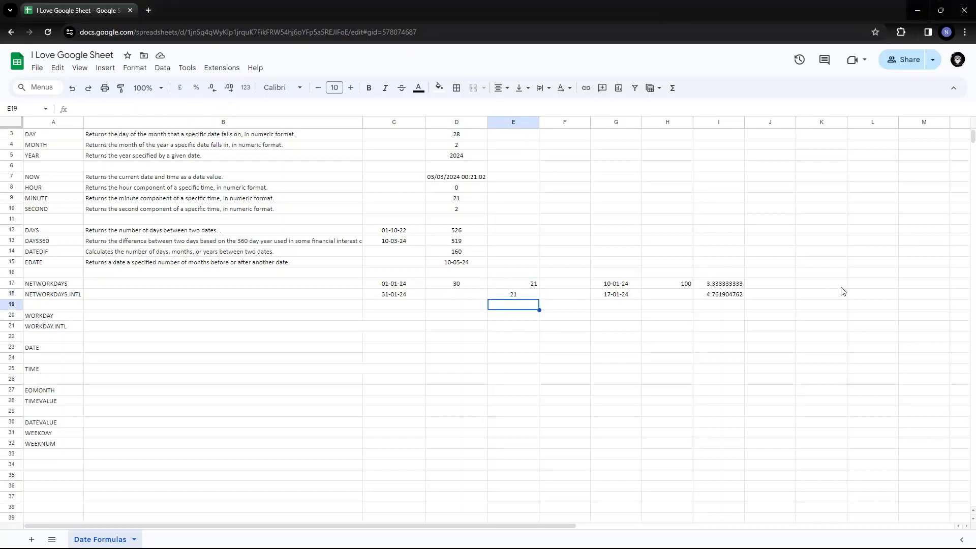
{"action": "type", "text": "1"}
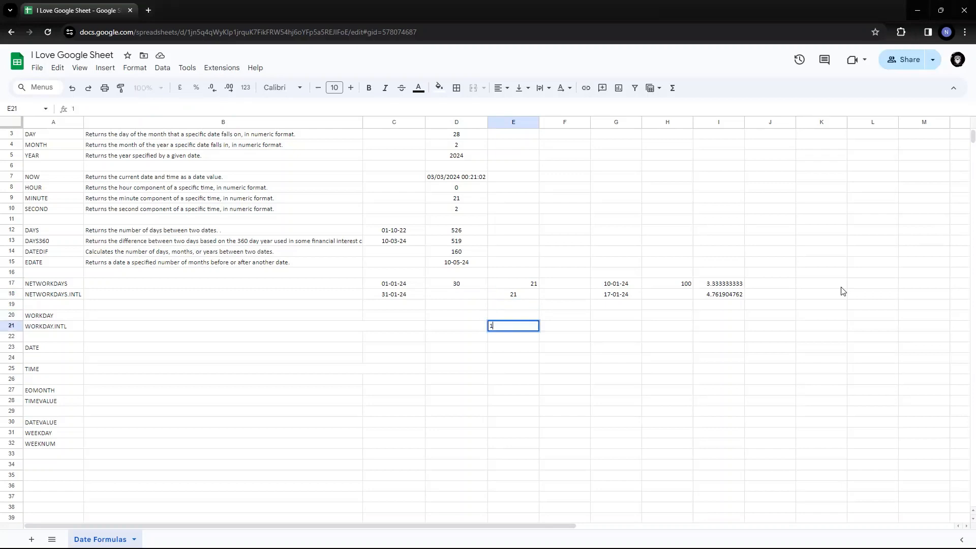
{"action": "key", "text": "Tab"}
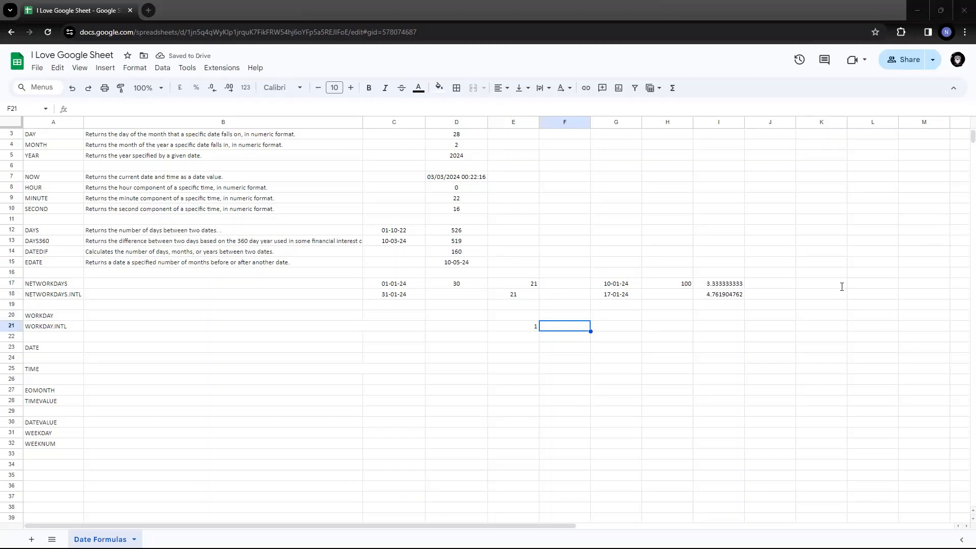
{"action": "type", "text": "Saturday"}
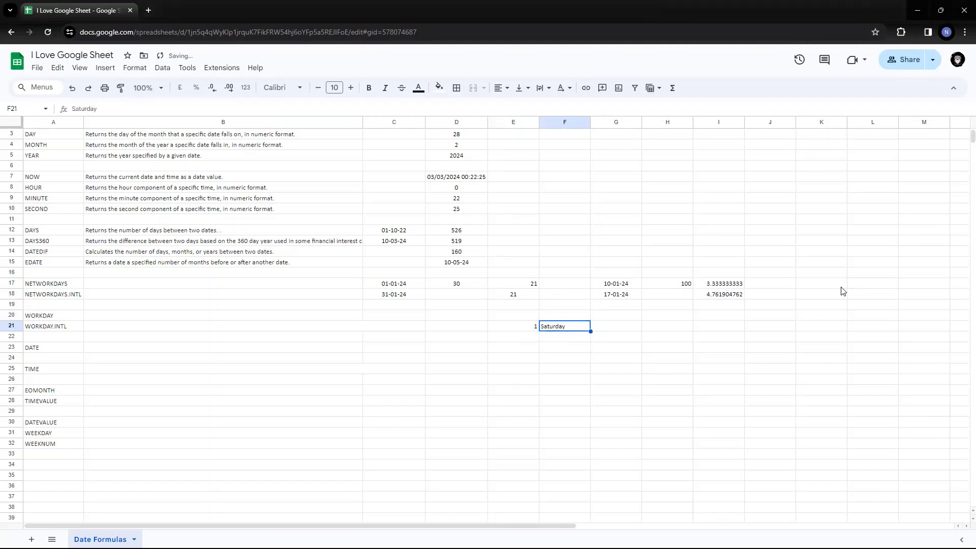
{"action": "key", "text": "Tab"}
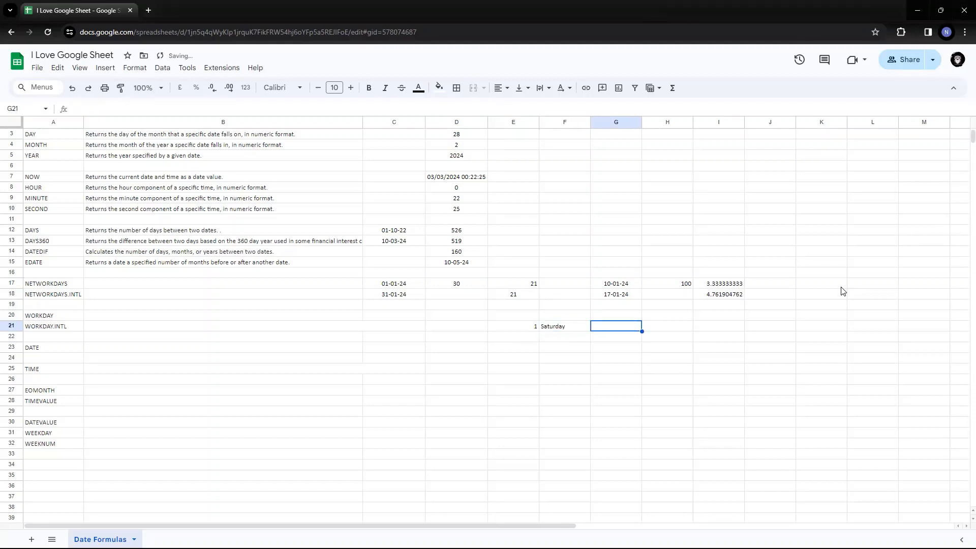
{"action": "type", "text": "Sunday"}
{"action": "key", "text": "Return"}
- Enter weekend code 2 in E22, below the first code
{"action": "key", "text": "Left"}
{"action": "key", "text": "Left"}
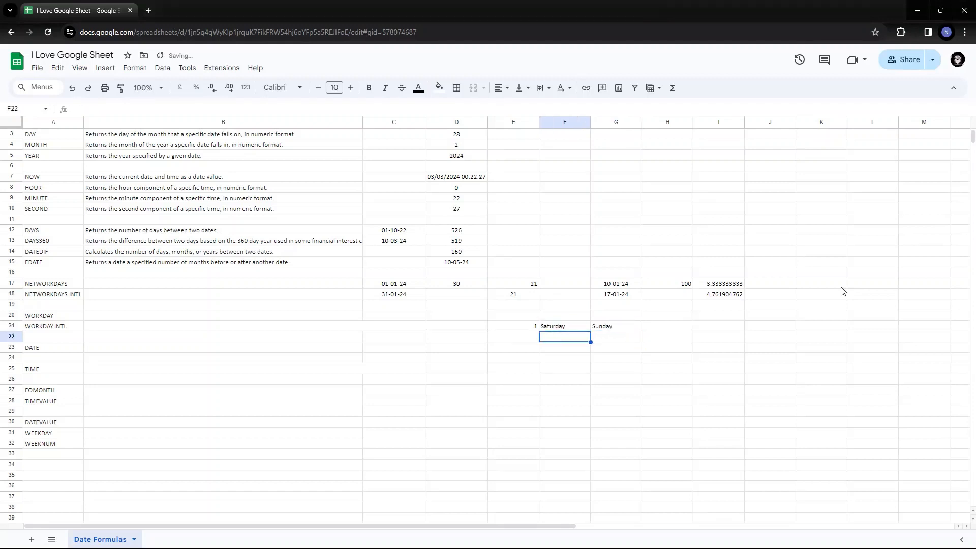
{"action": "type", "text": "3"}
{"action": "key", "text": "BackSpace"}
{"action": "type", "text": "2"}
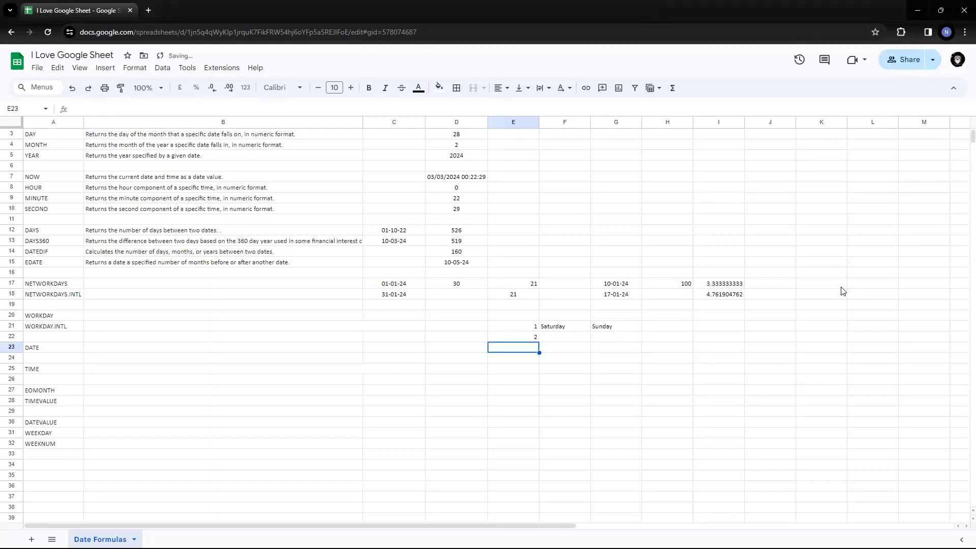
{"action": "key", "text": "Tab"}
- Complete the code 2 row with the reference =G21 in F22 and Monday in G22
{"action": "key", "text": "Up"}
{"action": "key", "text": "Right"}
{"action": "key", "text": "Left"}
{"action": "key", "text": "Down"}
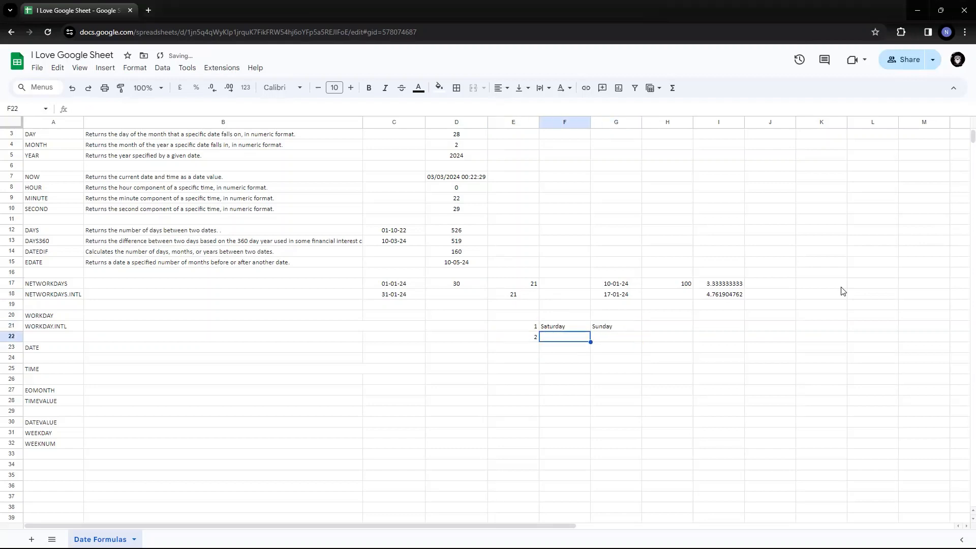
{"action": "type", "text": "="}
{"action": "key", "text": "Up"}
{"action": "key", "text": "Right"}
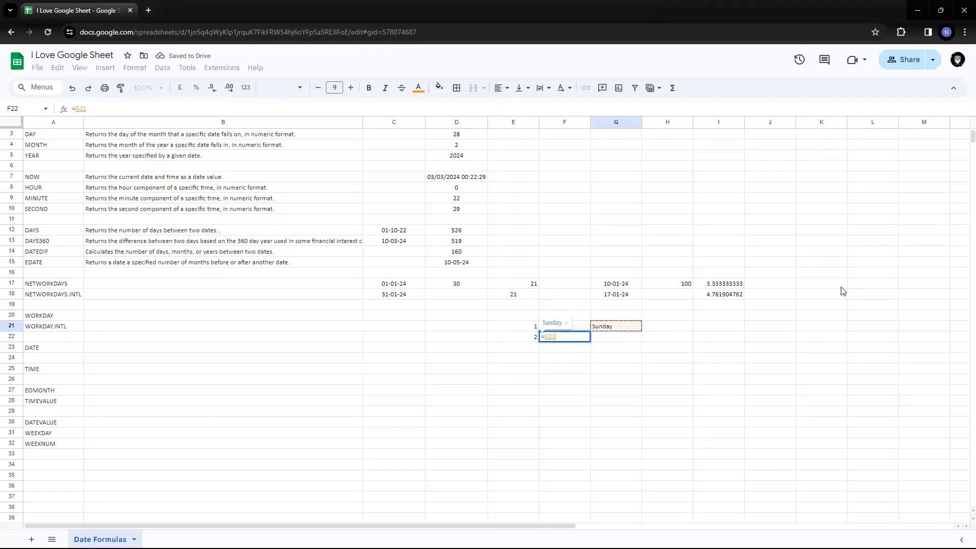
{"action": "key", "text": "Tab"}
{"action": "type", "text": "Monday"}
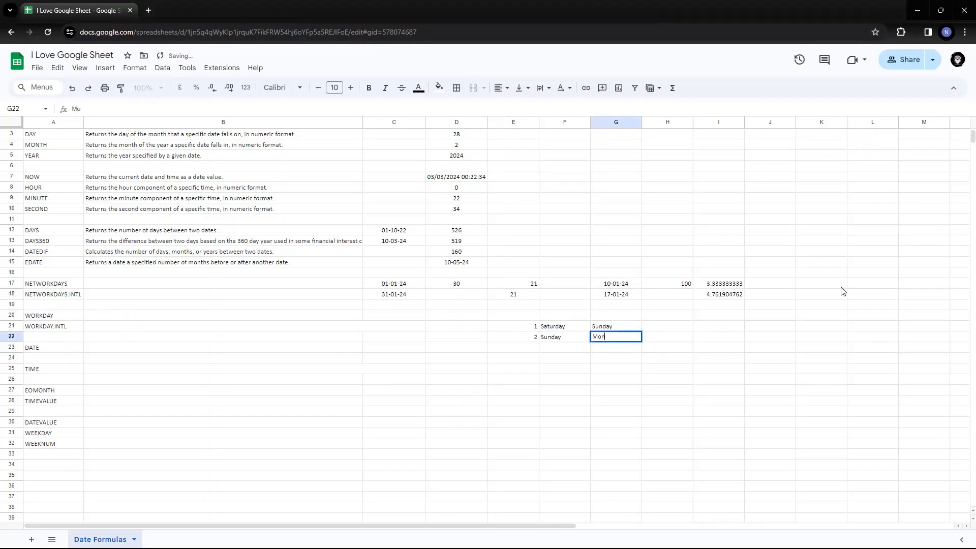
{"action": "key", "text": "Return"}
- Continue the weekend codes in E23:E27 with the numbers 3 to 7
{"action": "key", "text": "Left"}
{"action": "key", "text": "Left"}
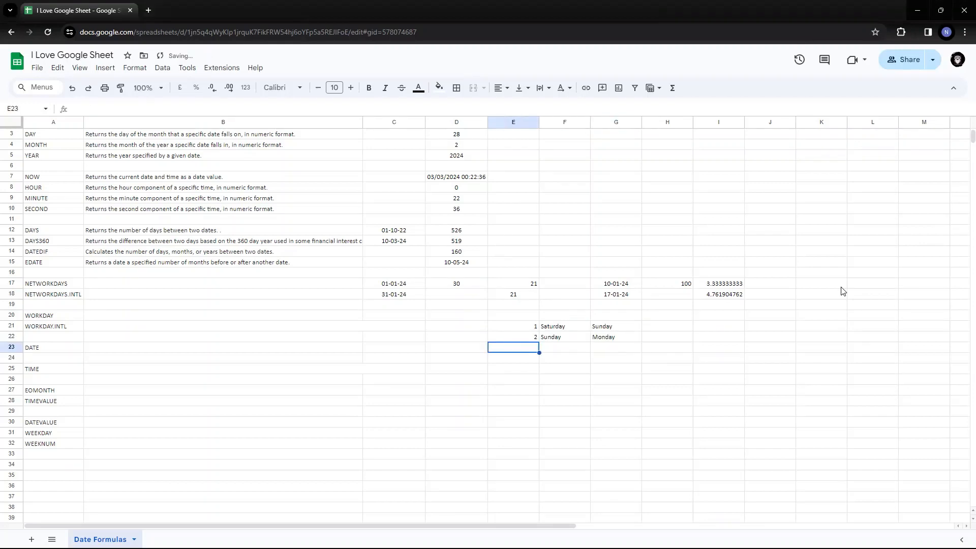
{"action": "type", "text": "3"}
{"action": "key", "text": "Return"}
{"action": "type", "text": "4"}
{"action": "key", "text": "Return"}
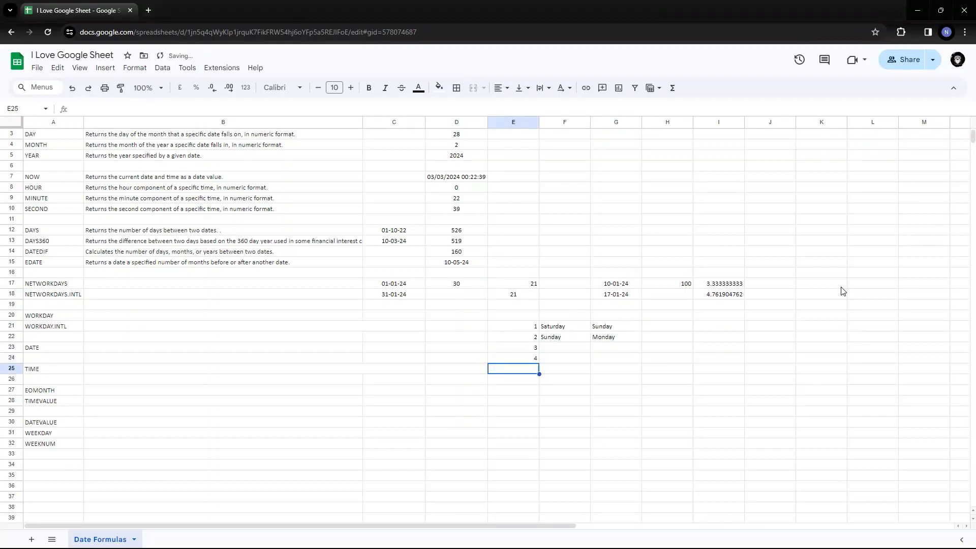
{"action": "type", "text": "5"}
{"action": "key", "text": "Return"}
{"action": "type", "text": "6"}
{"action": "key", "text": "Return"}
{"action": "type", "text": "7"}
{"action": "key", "text": "Return"}
- Fill the weekday pairs in F21:G22 down to row 27 beside the weekend codes
{"action": "key", "text": "Up"}
{"action": "key", "text": "Up"}
{"action": "key", "text": "Up"}
{"action": "key", "text": "Up"}
{"action": "key", "text": "Up"}
{"action": "key", "text": "Up"}
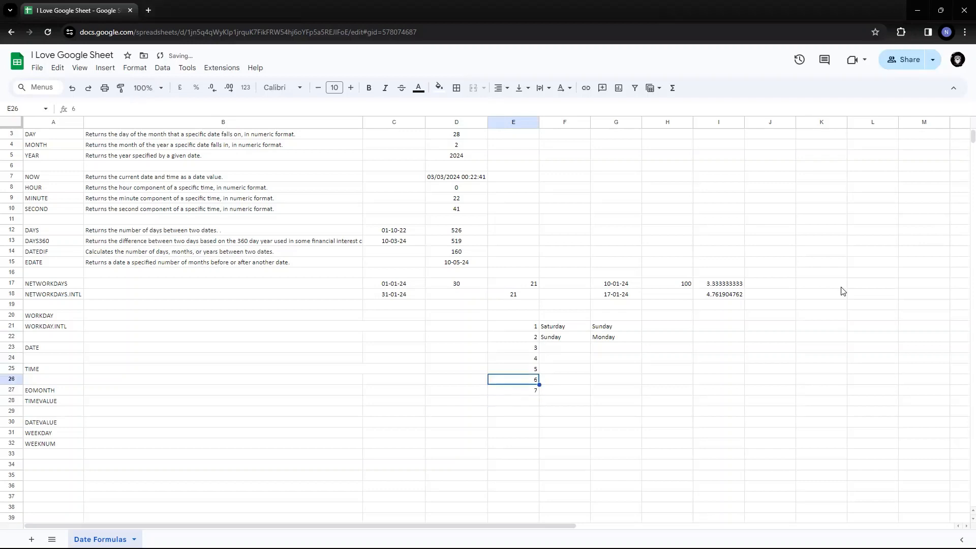
{"action": "key", "text": "Right"}
{"action": "key", "text": "shift+Right"}
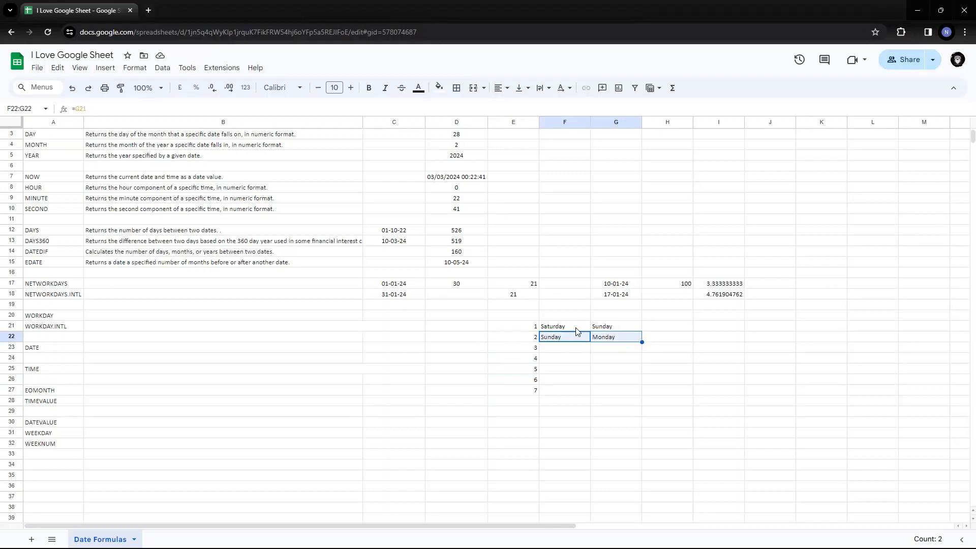
{"action": "left_click_drag", "start_coordinate": [576, 328], "coordinate": [636, 341]}
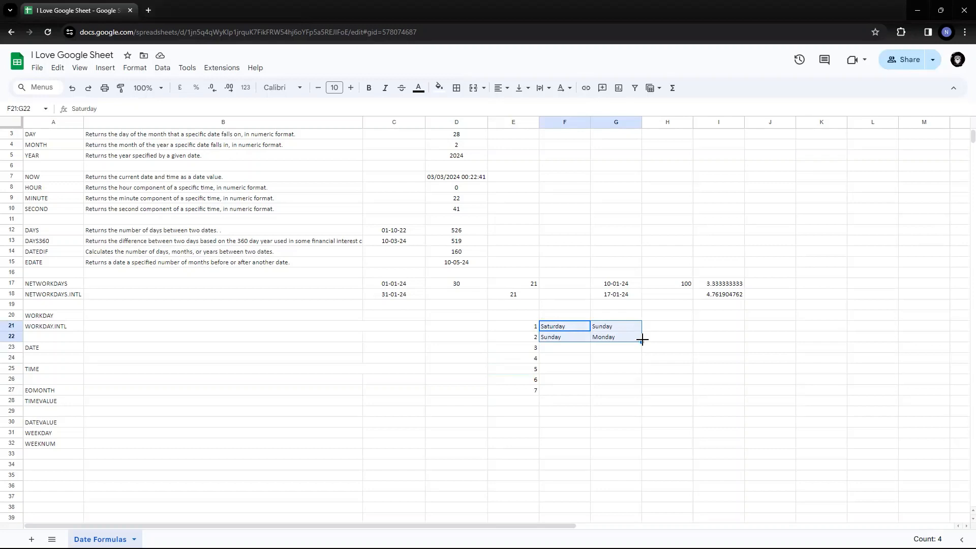
{"action": "left_click_drag", "start_coordinate": [642, 340], "coordinate": [641, 393]}
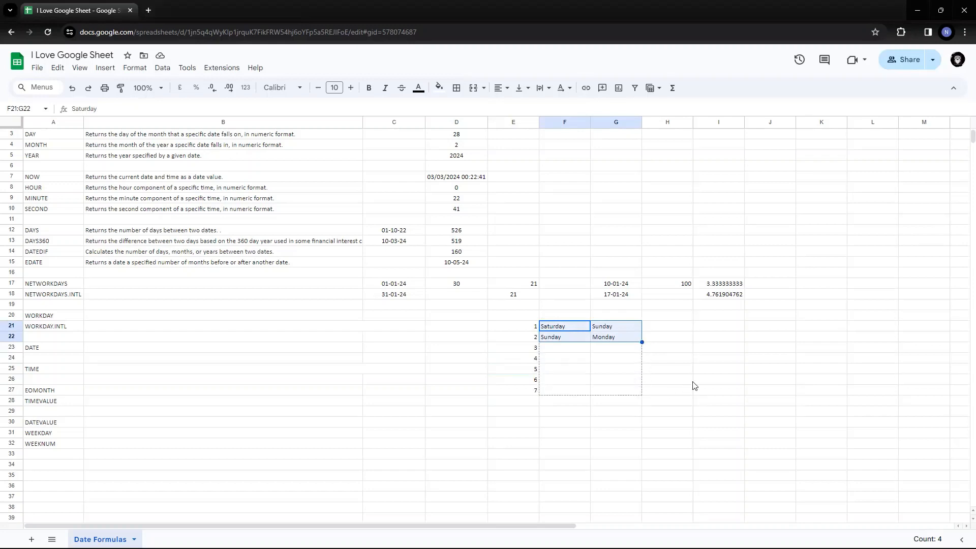
- Review the filled weekday pairs beside the first two weekend codes
{"action": "left_click", "coordinate": [738, 382]}
{"action": "left_click", "coordinate": [626, 349]}
{"action": "left_click", "coordinate": [529, 331]}
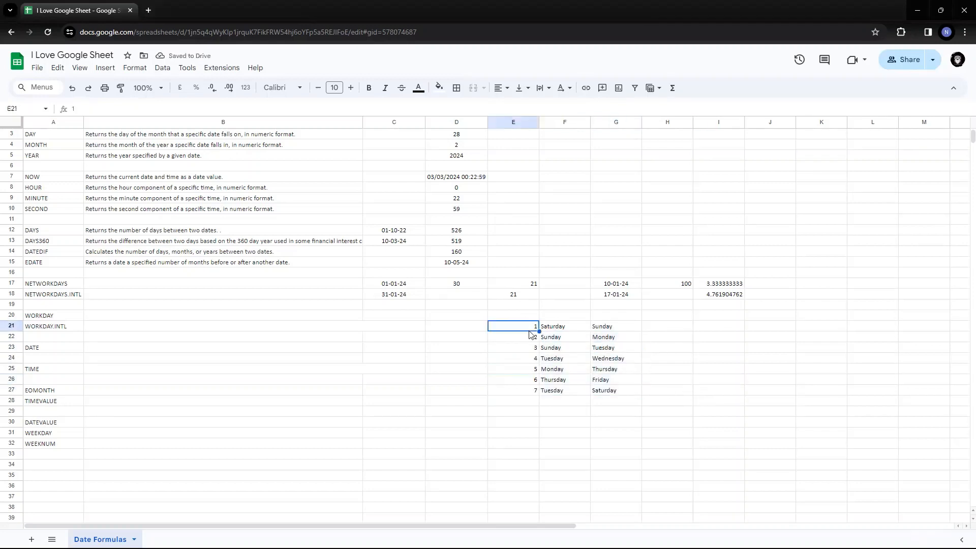
{"action": "left_click_drag", "start_coordinate": [553, 329], "coordinate": [604, 331]}
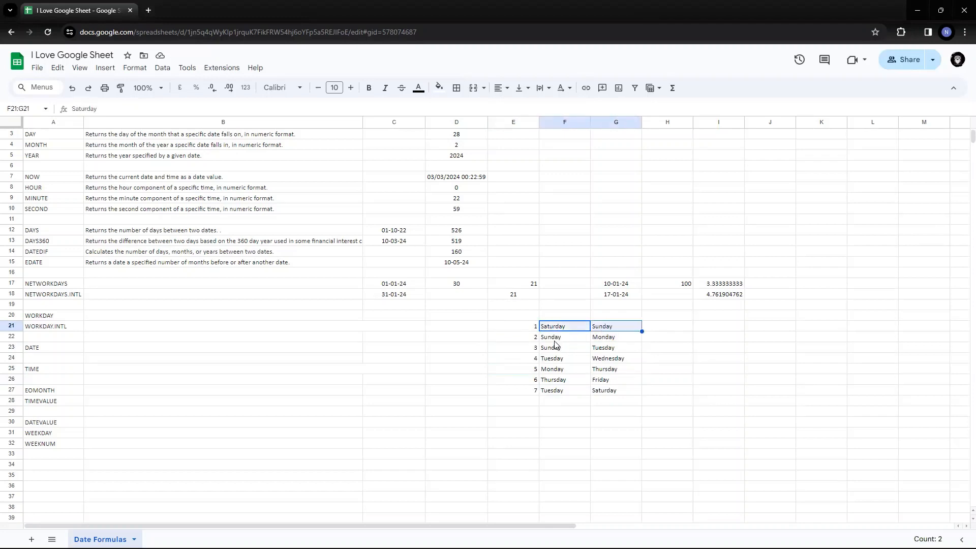
{"action": "left_click", "coordinate": [575, 340]}
{"action": "left_click_drag", "start_coordinate": [575, 341], "coordinate": [607, 343]}
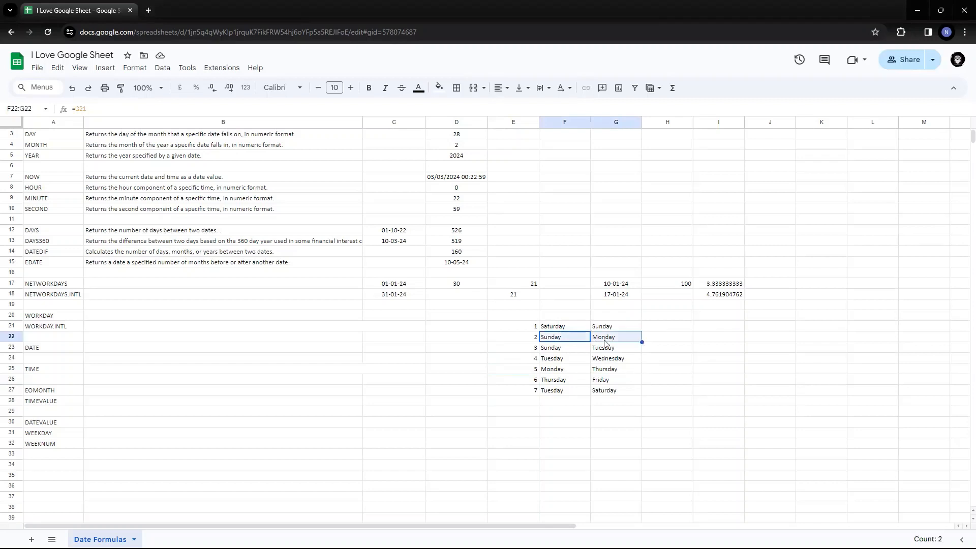
- Replace the first weekday of code 3 in F23 with the reference =G22
{"action": "left_click", "coordinate": [557, 350]}
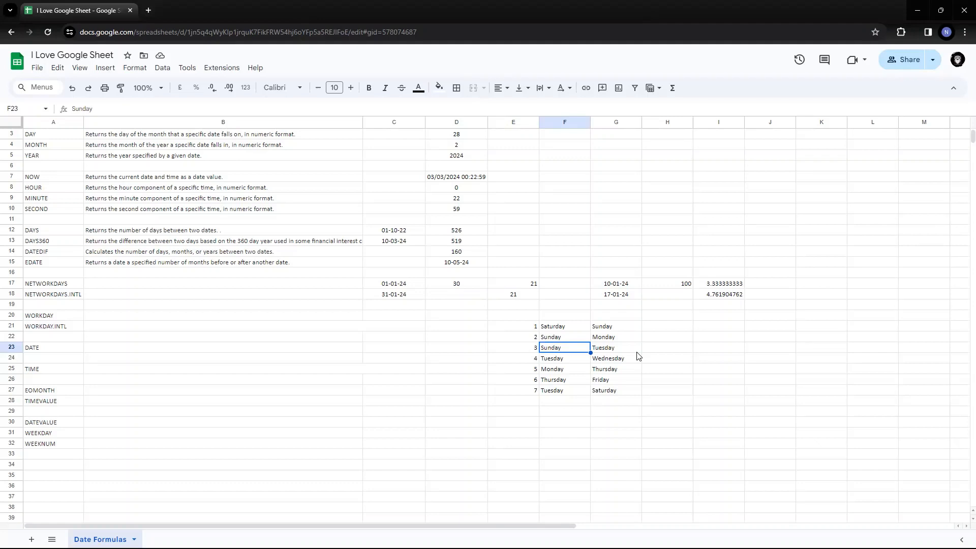
{"action": "key", "text": "Up"}
{"action": "key", "text": "Right"}
{"action": "key", "text": "Left"}
{"action": "key", "text": "Down"}
{"action": "type", "text": "="}
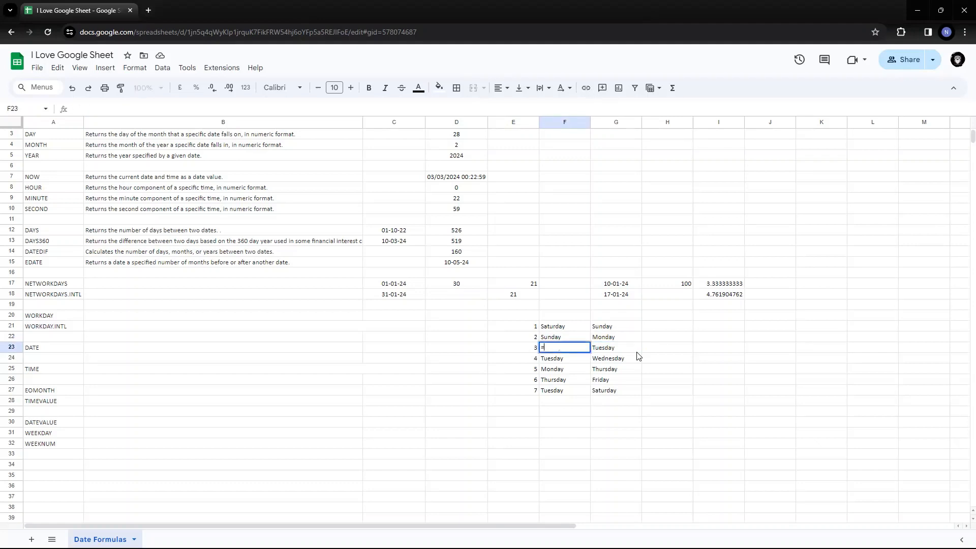
{"action": "key", "text": "Up"}
{"action": "key", "text": "Right"}
{"action": "key", "text": "Return"}
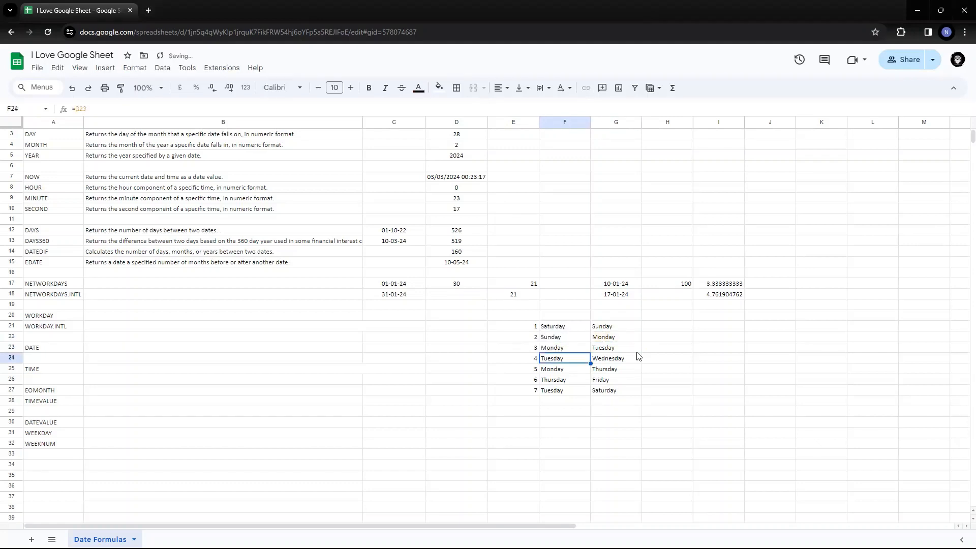
- Examine the entries in F23:F25 against the second weekdays in column G
{"action": "key", "text": "Up"}
{"action": "key", "text": "Right"}
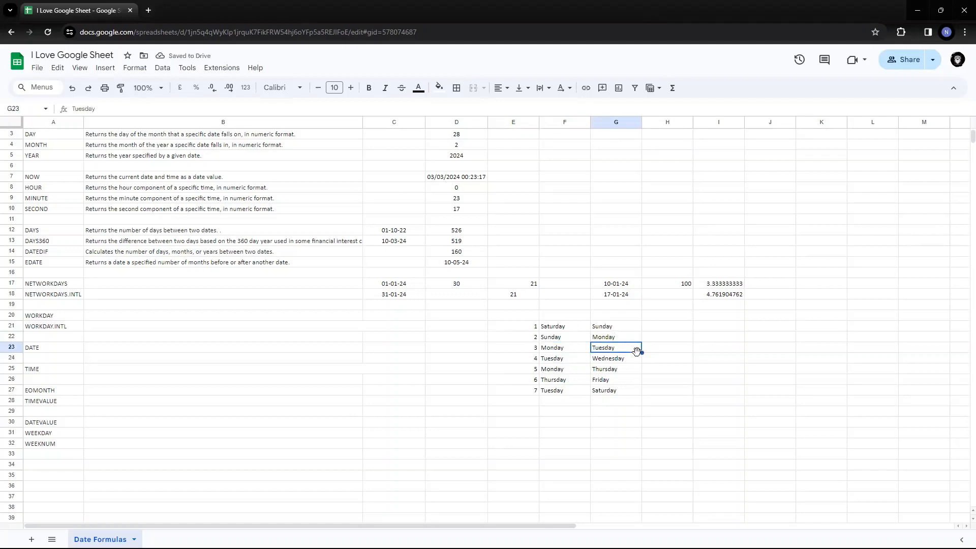
{"action": "key", "text": "Left"}
{"action": "key", "text": "Down"}
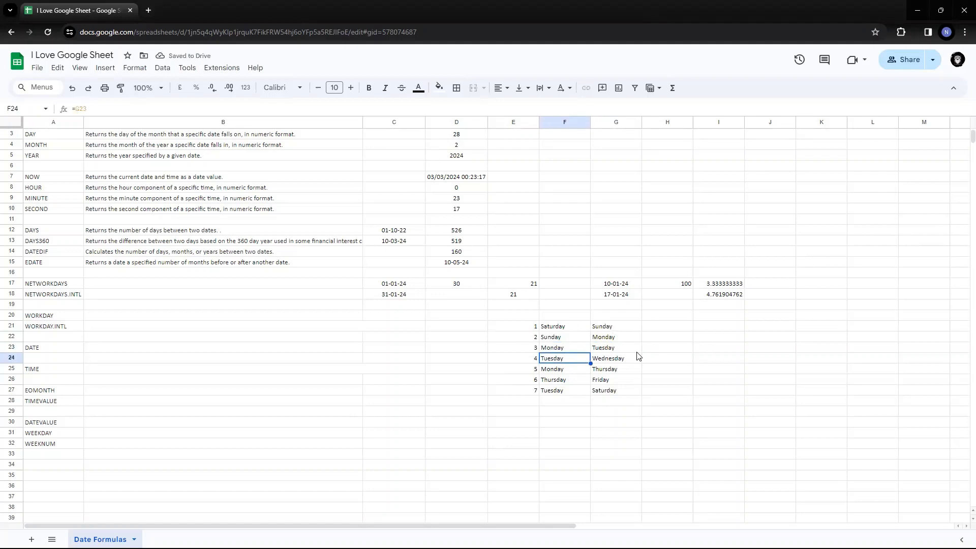
{"action": "key", "text": "Down"}
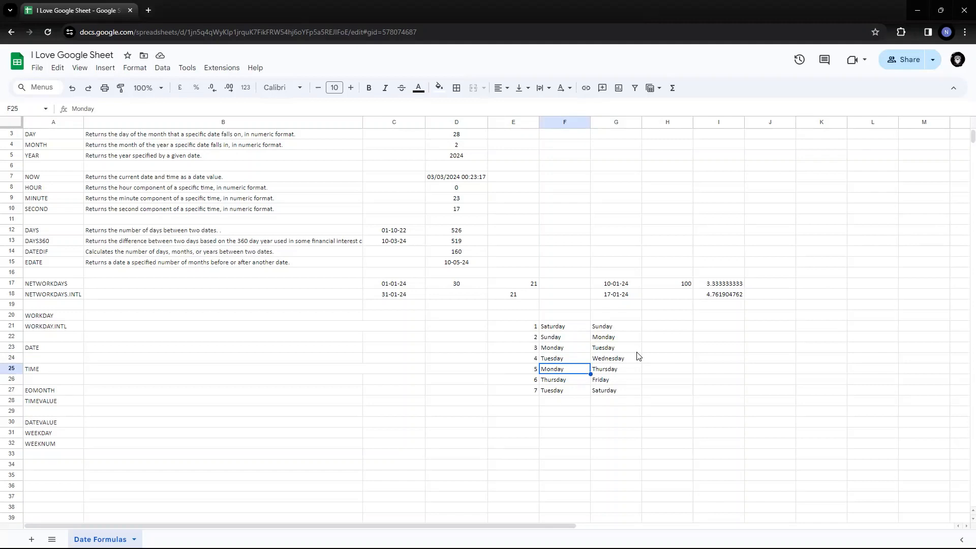
{"action": "key", "text": "Up"}
{"action": "key", "text": "Up"}
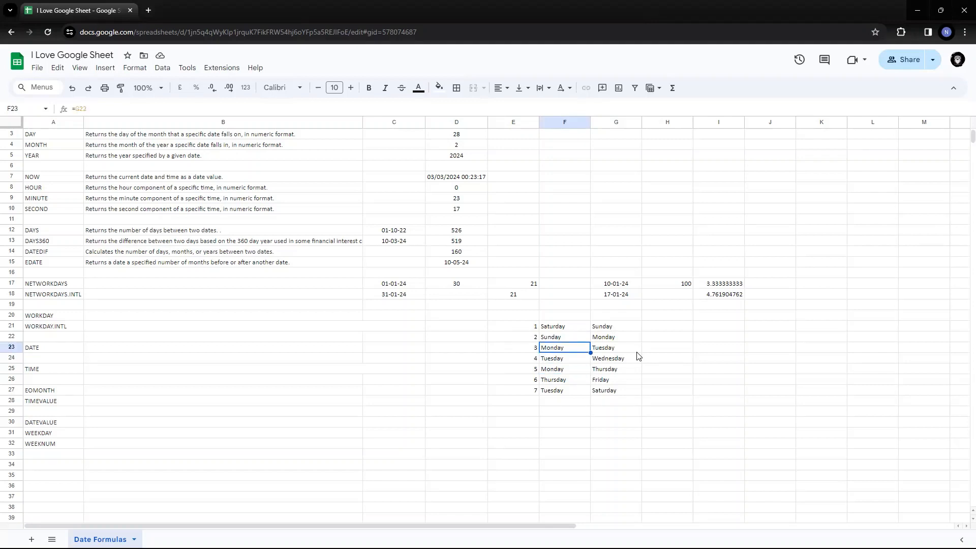
- Try to correct the first weekday of code 5 by moving the reference from F24 into F25
{"action": "key", "text": "ctrl+c"}
{"action": "key", "text": "Down"}
{"action": "left_click", "coordinate": [638, 356]}
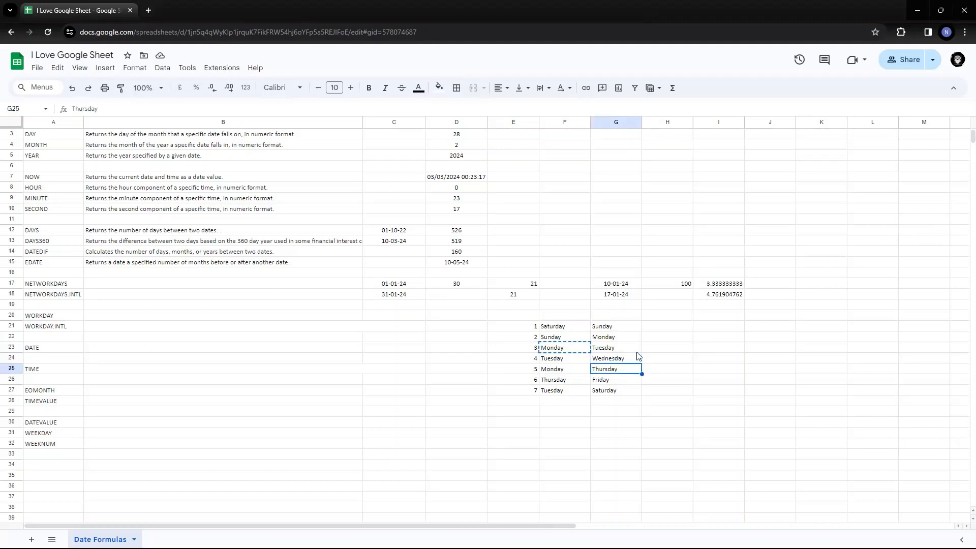
{"action": "key", "text": "Left"}
{"action": "key", "text": "Down"}
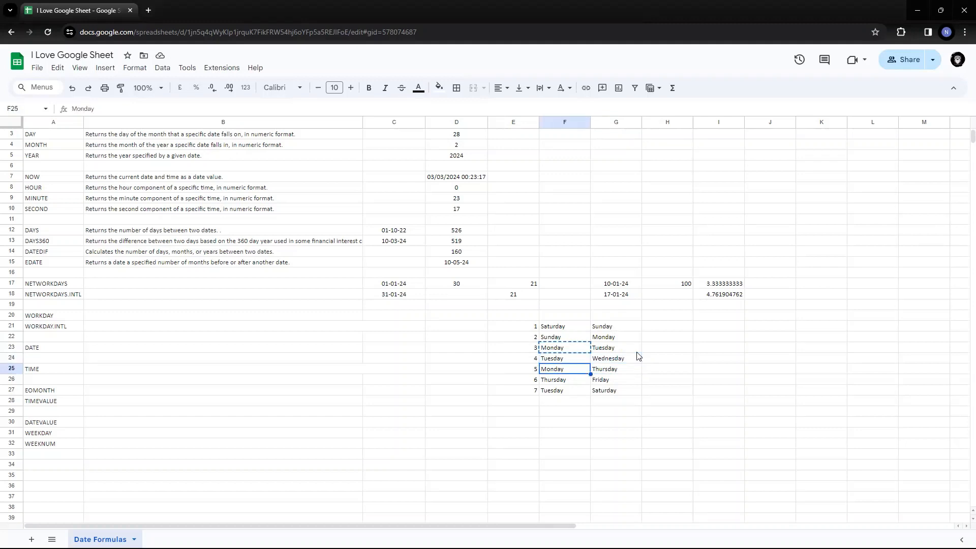
{"action": "key", "text": "ctrl+c"}
{"action": "key", "text": "Up"}
{"action": "key", "text": "ctrl+x"}
{"action": "key", "text": "Down"}
{"action": "key", "text": "ctrl+v"}
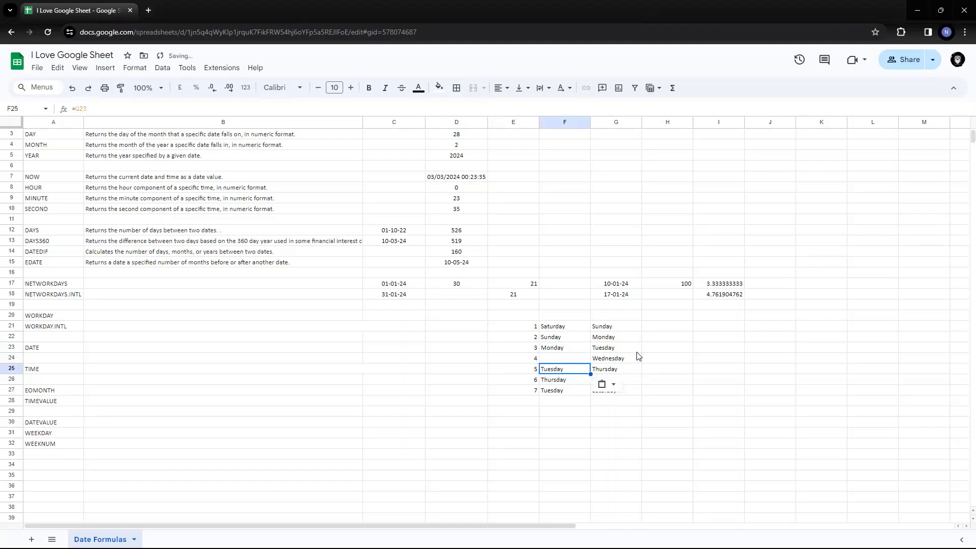
- Enter the reference =G23 in the emptied cell F24 for code 4
{"action": "key", "text": "Up"}
{"action": "key", "text": "Up"}
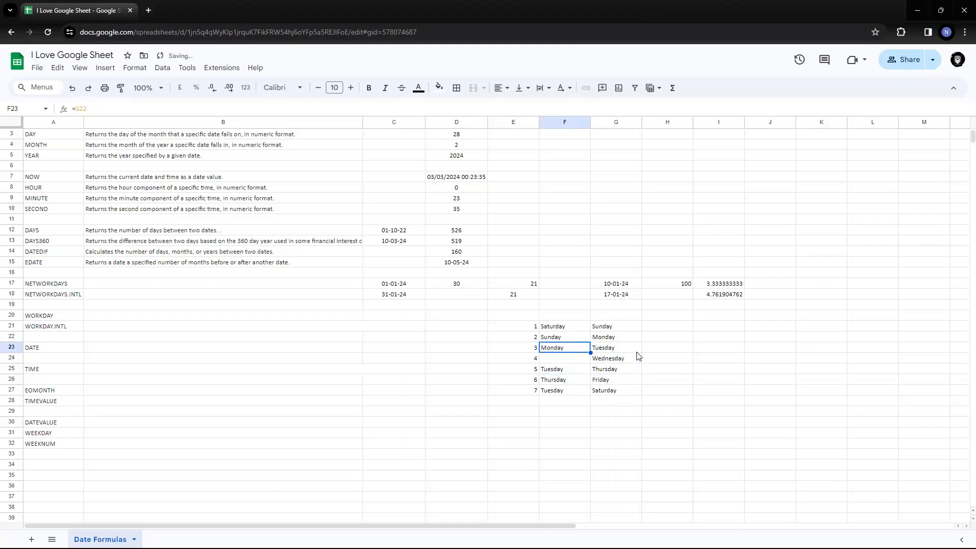
{"action": "key", "text": "Down"}
{"action": "type", "text": "=G23"}
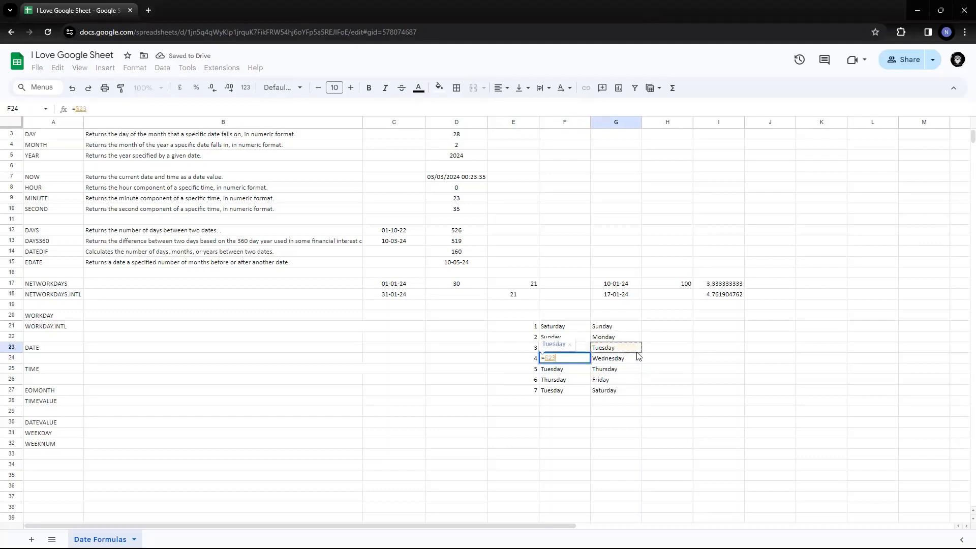
{"action": "key", "text": "Return"}
- Transfer the newly entered F24 reference onto F25
{"action": "key", "text": "Up"}
{"action": "key", "text": "ctrl+c"}
{"action": "key", "text": "Down"}
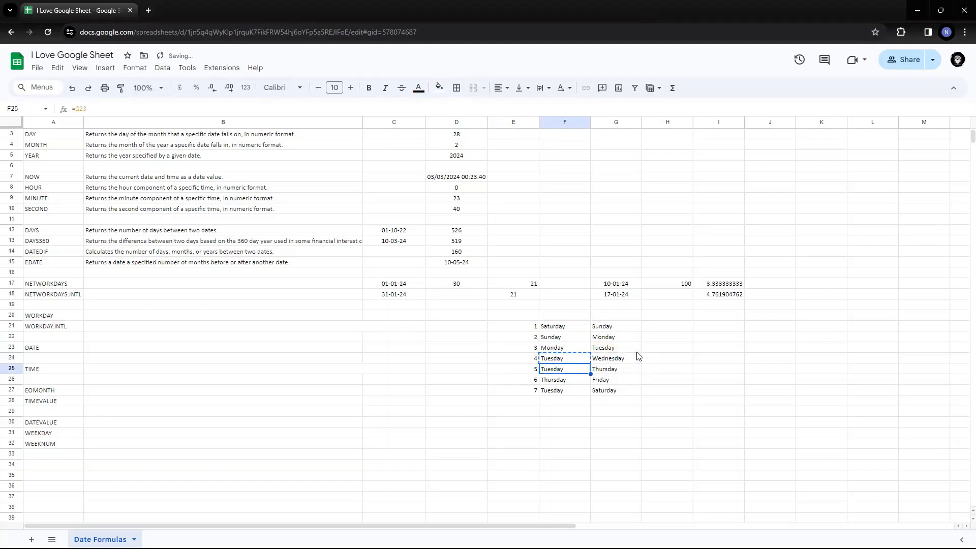
{"action": "key", "text": "ctrl+v"}
{"action": "key", "text": "Up"}
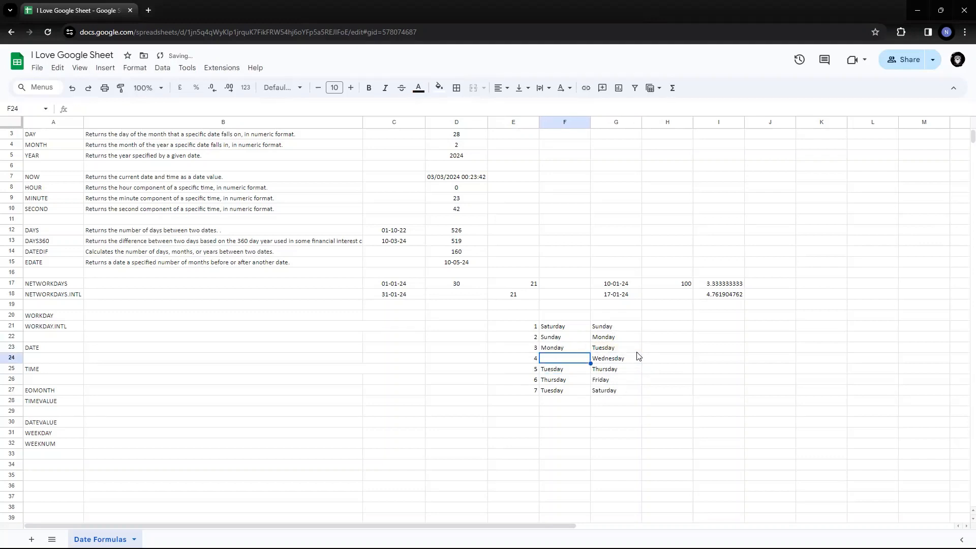
- Check the contents of F24 and F25 and restore the reference =G23 in F24
{"action": "key", "text": "Up"}
{"action": "key", "text": "Down"}
{"action": "key", "text": "Down"}
{"action": "key", "text": "F2"}
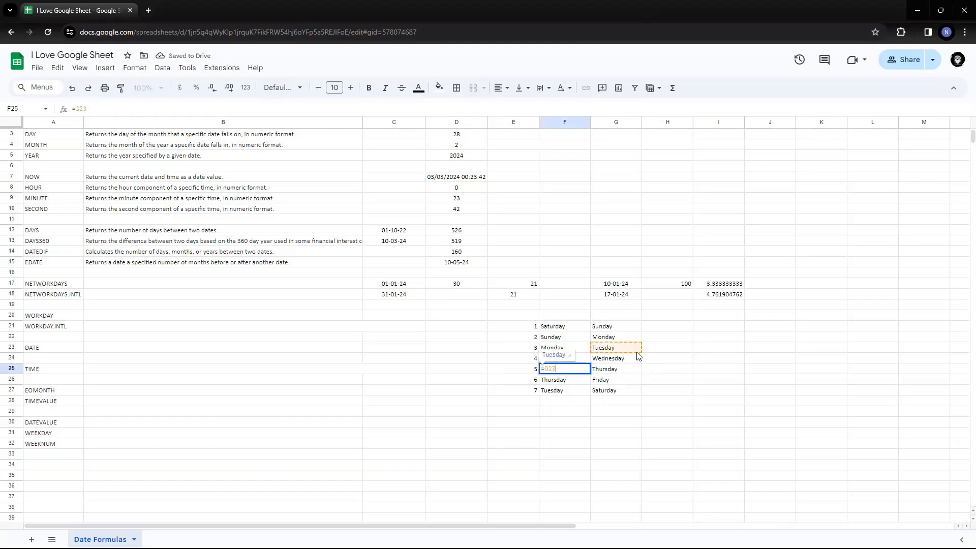
{"action": "key", "text": "Escape"}
{"action": "key", "text": "Up"}
{"action": "key", "text": "F2"}
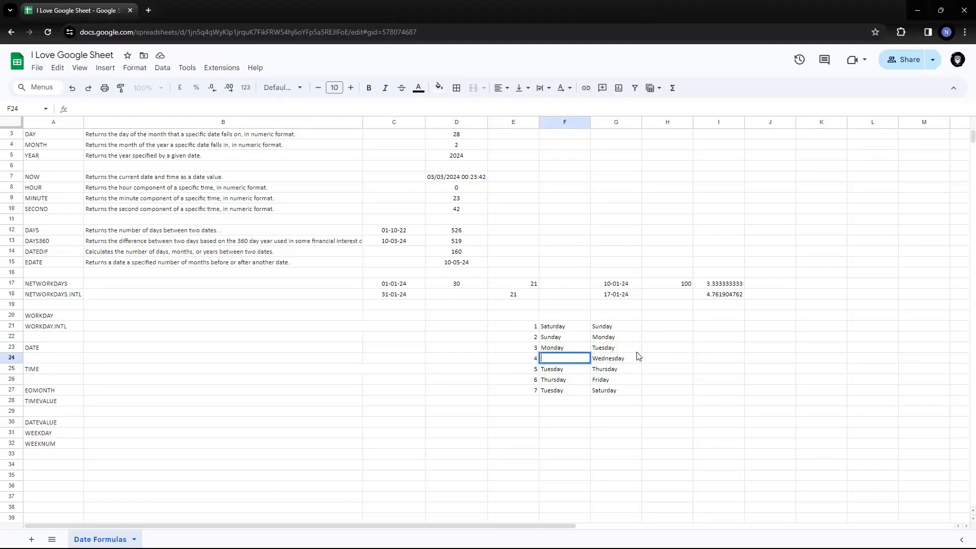
{"action": "key", "text": "Escape"}
{"action": "key", "text": "ctrl+v"}
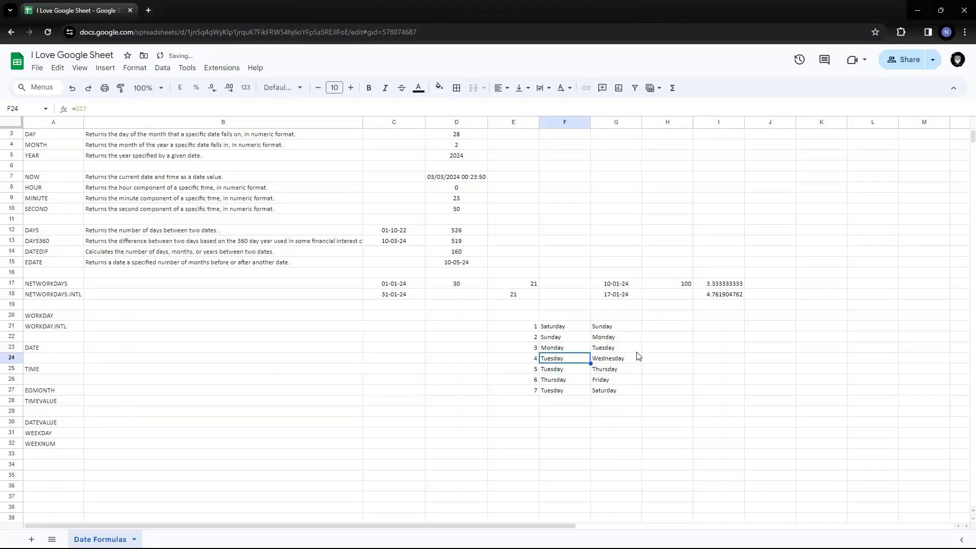
- Fill the weekday pairs in F21:G24 down through row 27
{"action": "key", "text": "shift+Right"}
{"action": "key", "text": "Up"}
{"action": "key", "text": "Up"}
{"action": "key", "text": "Up"}
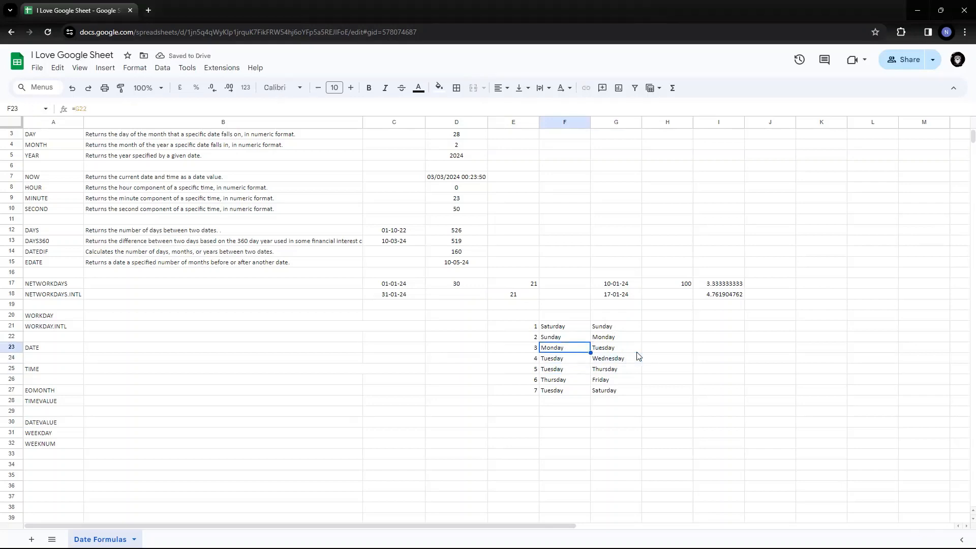
{"action": "key", "text": "shift+Right"}
{"action": "key", "text": "shift+Down"}
{"action": "key", "text": "shift+Down"}
{"action": "key", "text": "shift+Down"}
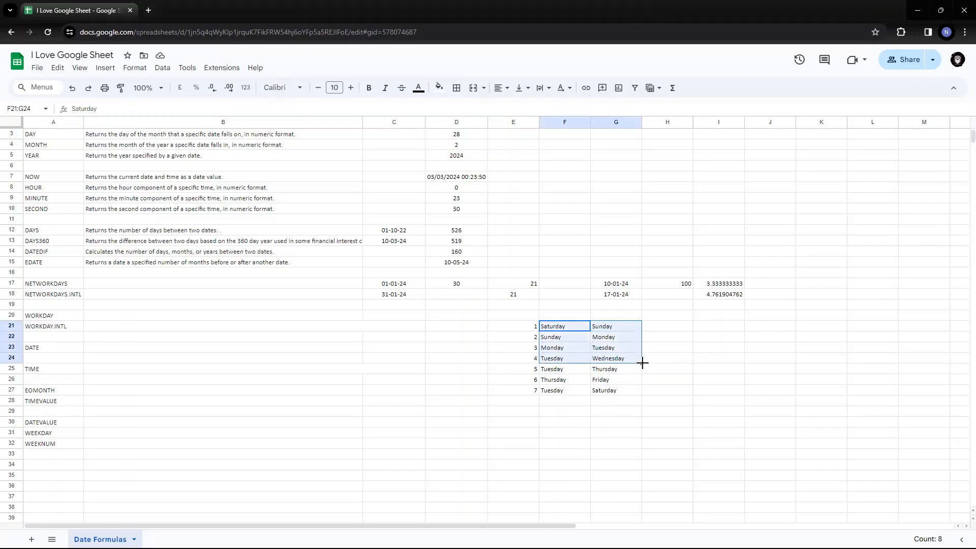
{"action": "left_click_drag", "start_coordinate": [642, 364], "coordinate": [647, 394]}
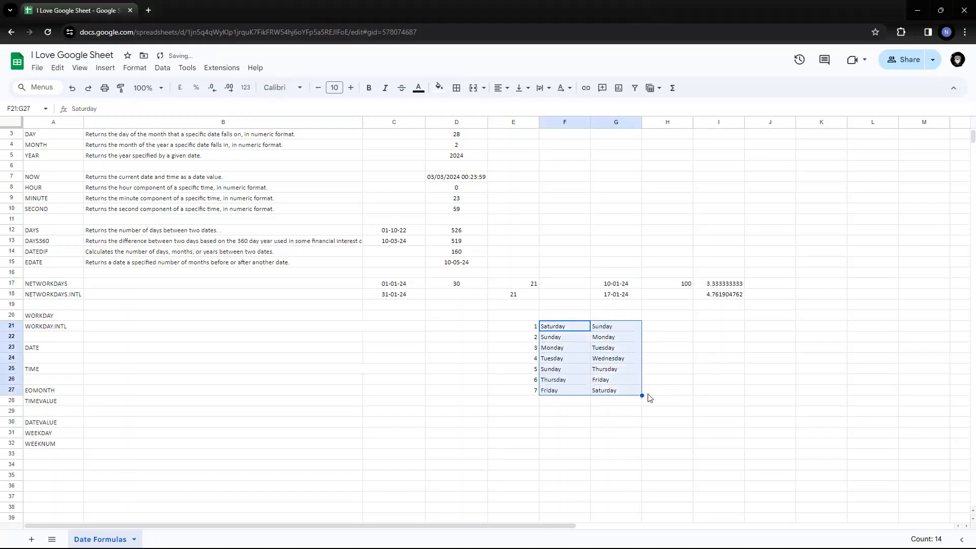
- Replace the first weekday of code 5 in F25 with Wednesday copied from G24
{"action": "left_click", "coordinate": [616, 410]}
{"action": "left_click", "coordinate": [564, 369]}
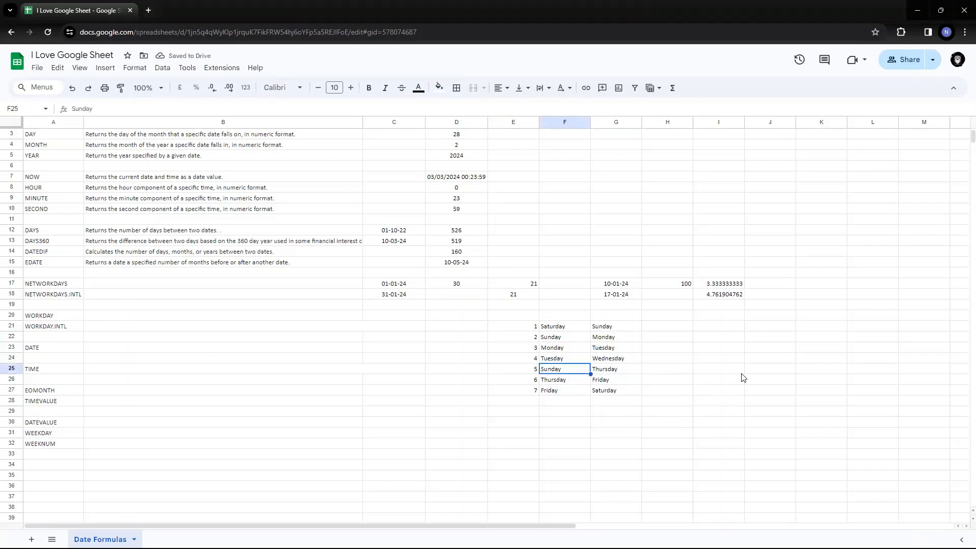
{"action": "key", "text": "Up"}
{"action": "key", "text": "Up"}
{"action": "key", "text": "Up"}
{"action": "key", "text": "Up"}
{"action": "key", "text": "Down"}
{"action": "key", "text": "Down"}
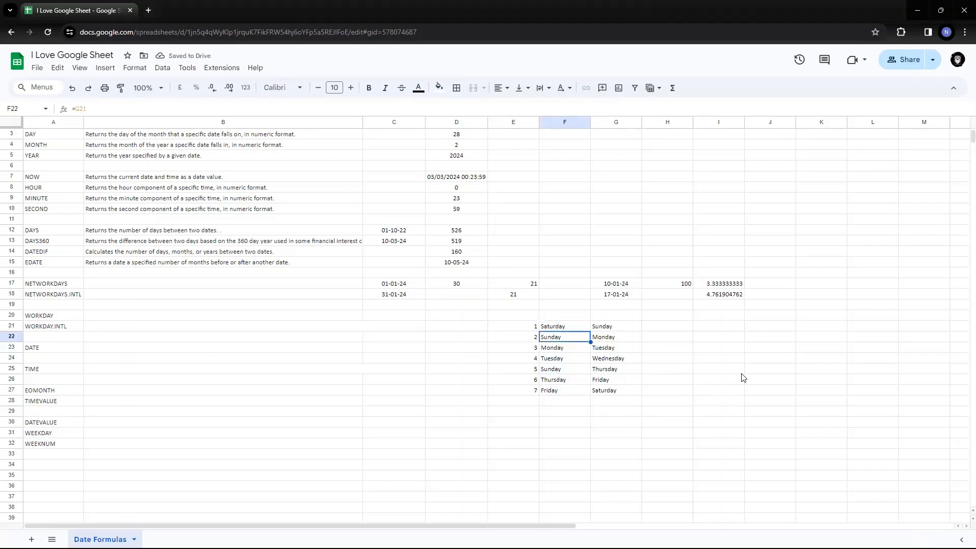
{"action": "key", "text": "Down"}
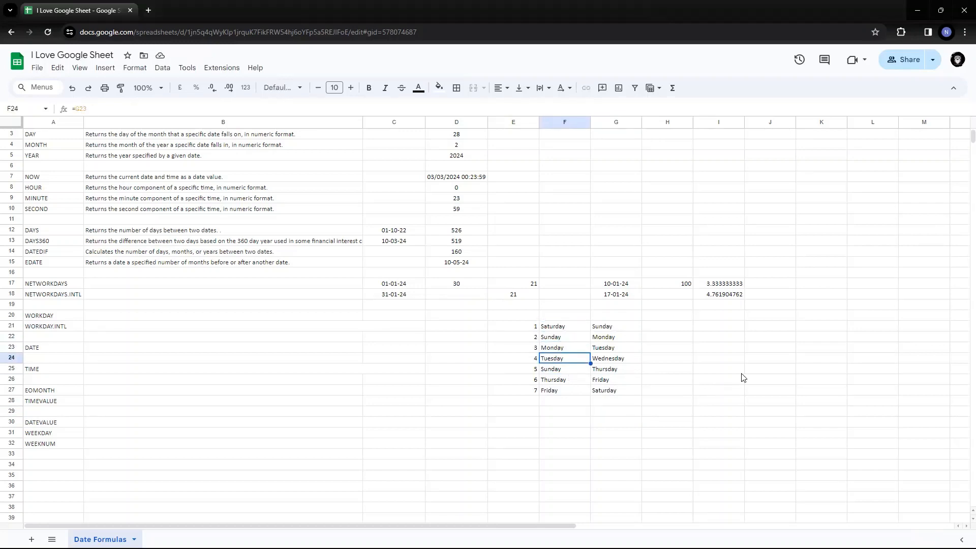
{"action": "key", "text": "Right"}
{"action": "key", "text": "ctrl+c"}
{"action": "key", "text": "Left"}
{"action": "key", "text": "Down"}
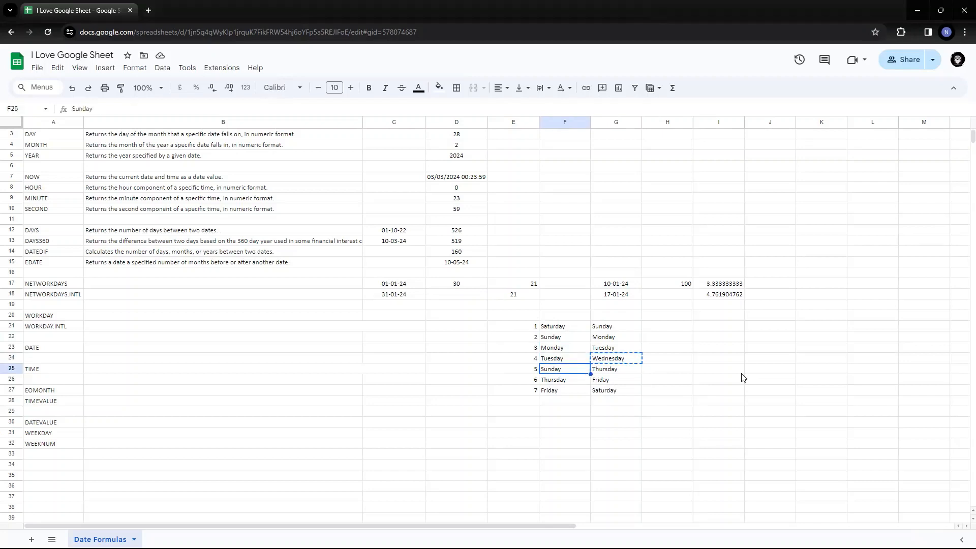
{"action": "key", "text": "ctrl+v"}
{"action": "key", "text": "Down"}
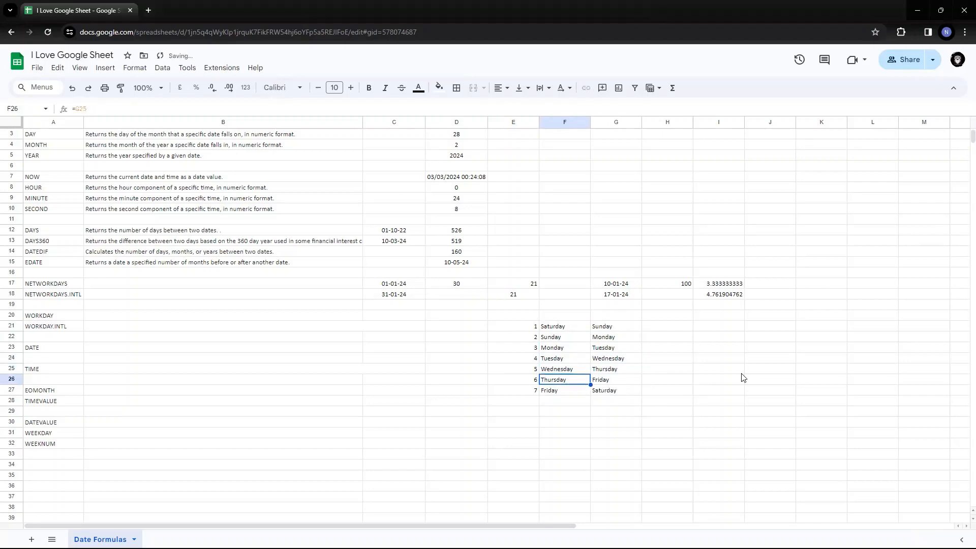
- Review the weekday pairs listed for weekend codes 1 to 7
{"action": "key", "text": "Down"}
{"action": "key", "text": "Up"}
{"action": "key", "text": "Up"}
{"action": "key", "text": "Up"}
{"action": "key", "text": "Up"}
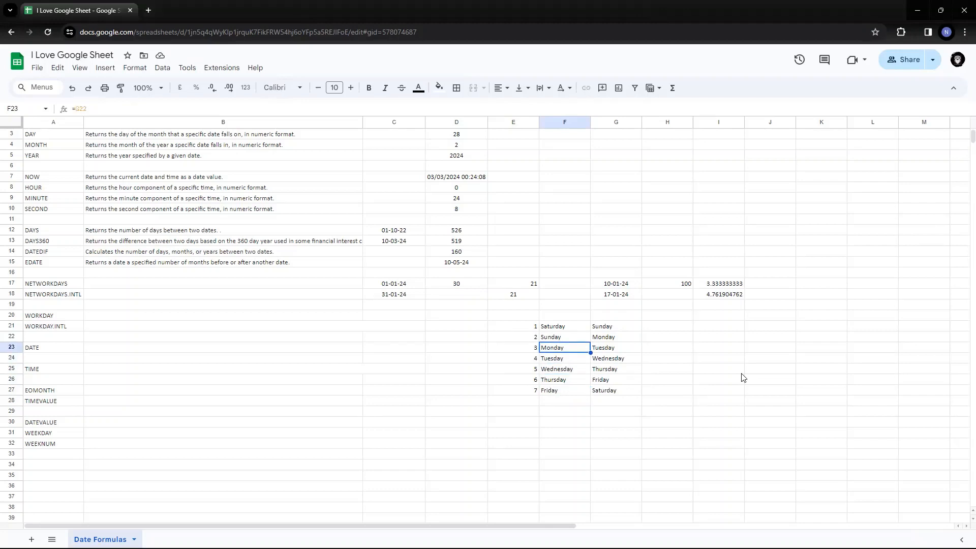
{"action": "key", "text": "Up"}
{"action": "key", "text": "Left"}
{"action": "key", "text": "Right"}
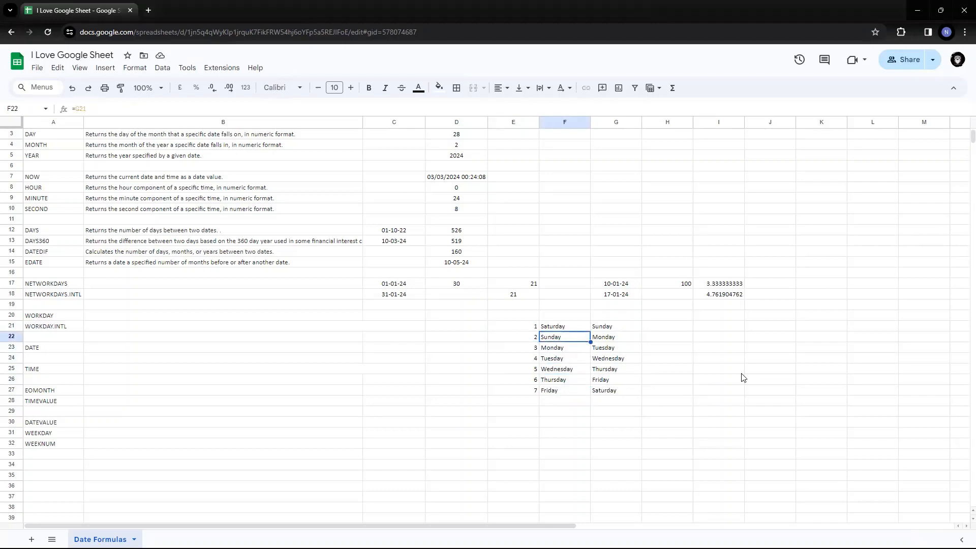
{"action": "key", "text": "Down"}
{"action": "key", "text": "shift+Right"}
{"action": "key", "text": "Left"}
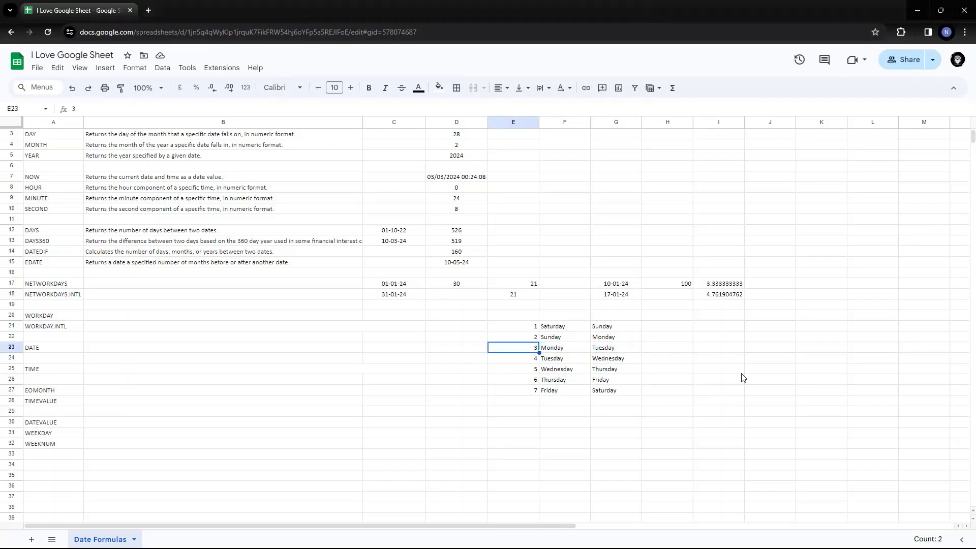
- Add weekend code 11 in E28 with the single weekday Sunday in F28
{"action": "key", "text": "Down"}
{"action": "key", "text": "Down"}
{"action": "key", "text": "Down"}
{"action": "key", "text": "Down"}
{"action": "key", "text": "Down"}
{"action": "type", "text": "11"}
{"action": "key", "text": "Return"}
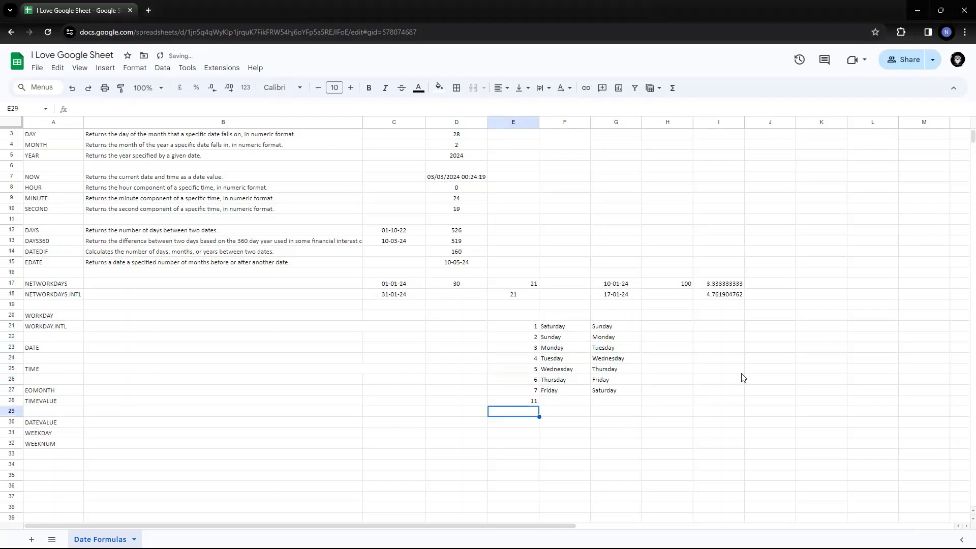
{"action": "key", "text": "Up"}
{"action": "key", "text": "Right"}
{"action": "type", "text": "Sunday"}
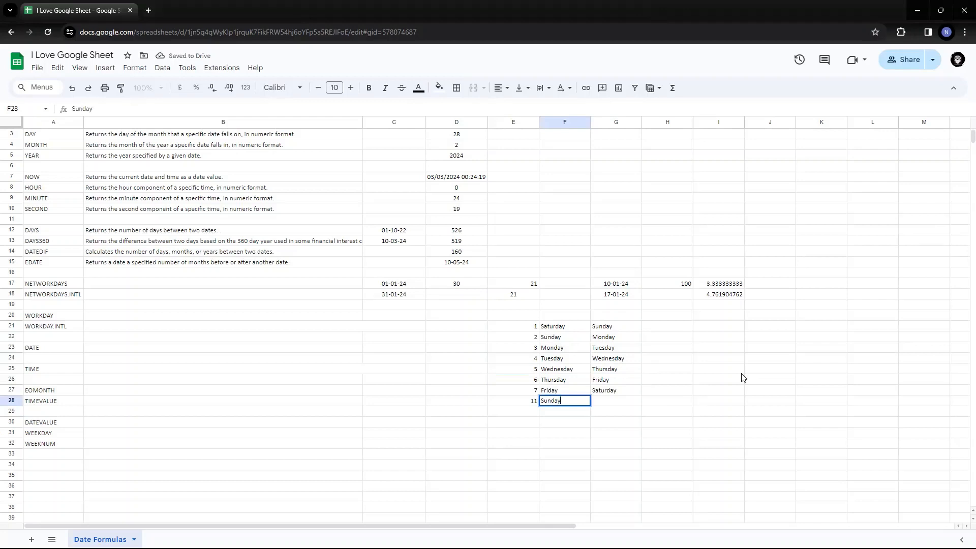
{"action": "key", "text": "Return"}
- Enter weekend code 12 in E29, below code 11
{"action": "key", "text": "Up"}
{"action": "key", "text": "Left"}
{"action": "key", "text": "Down"}
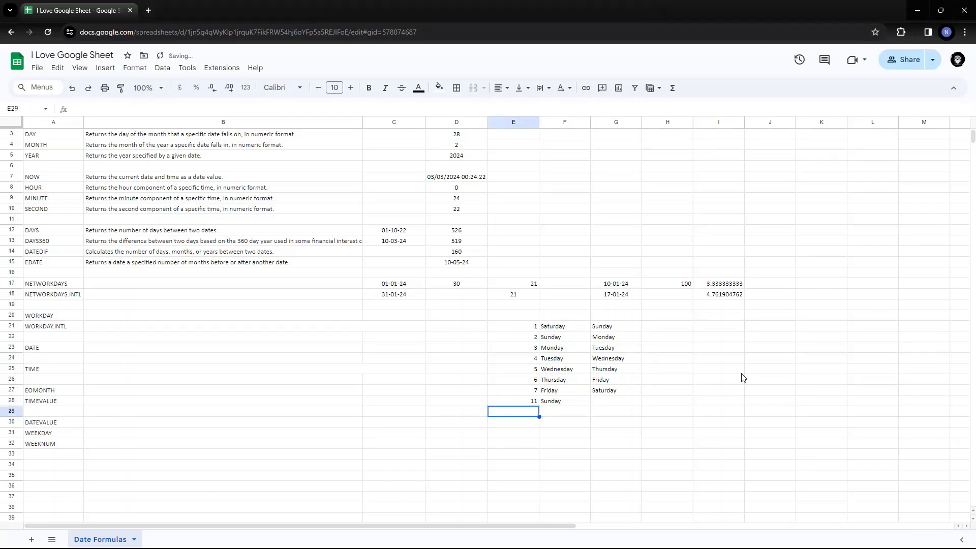
{"action": "type", "text": "12"}
{"action": "key", "text": "Return"}
{"action": "key", "text": "Up"}
{"action": "key", "text": "Right"}
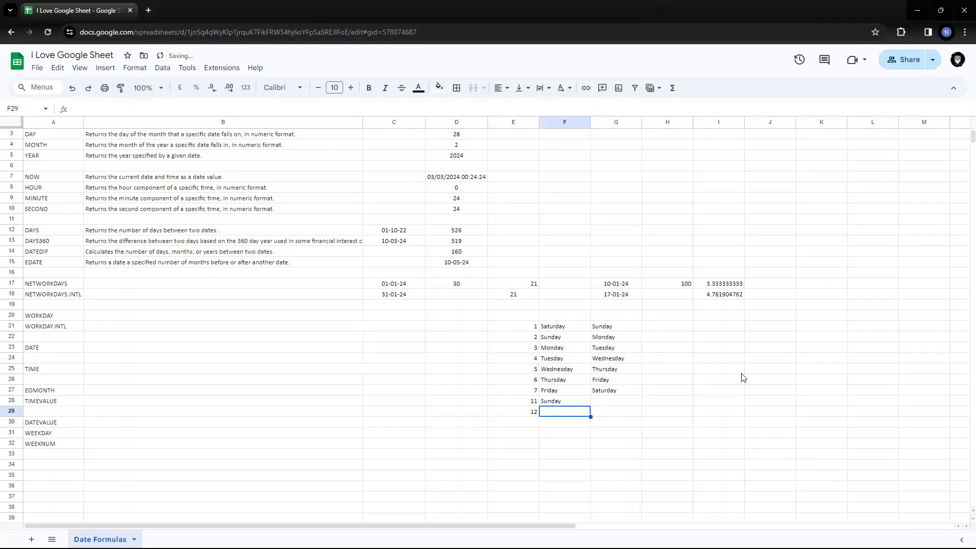
- Enter Monday in F29 as the weekday for code 12 and add weekend code 13 in E30
{"action": "type", "text": "Monday"}
{"action": "key", "text": "Return"}
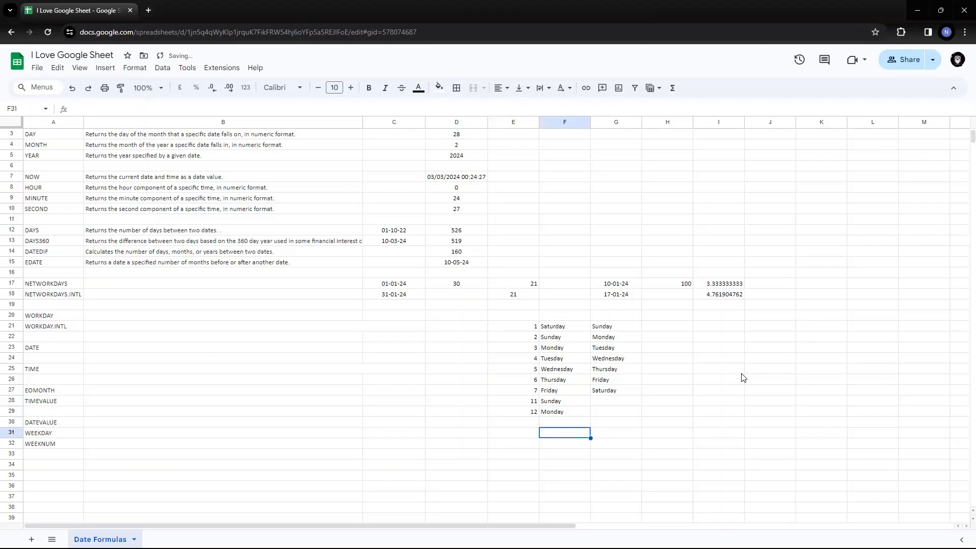
{"action": "key", "text": "Left"}
{"action": "type", "text": "1134"}
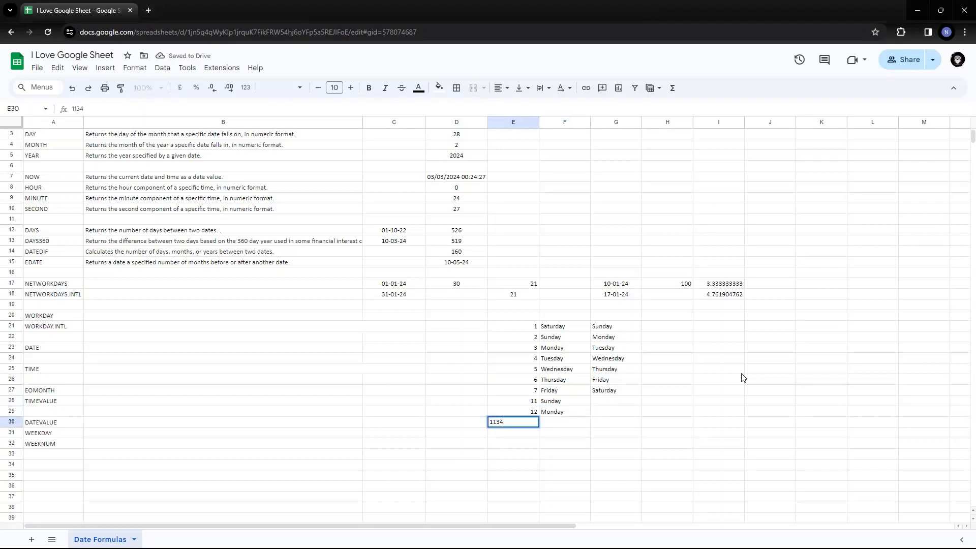
{"action": "type", "text": "3"}
{"action": "key", "text": "Return"}
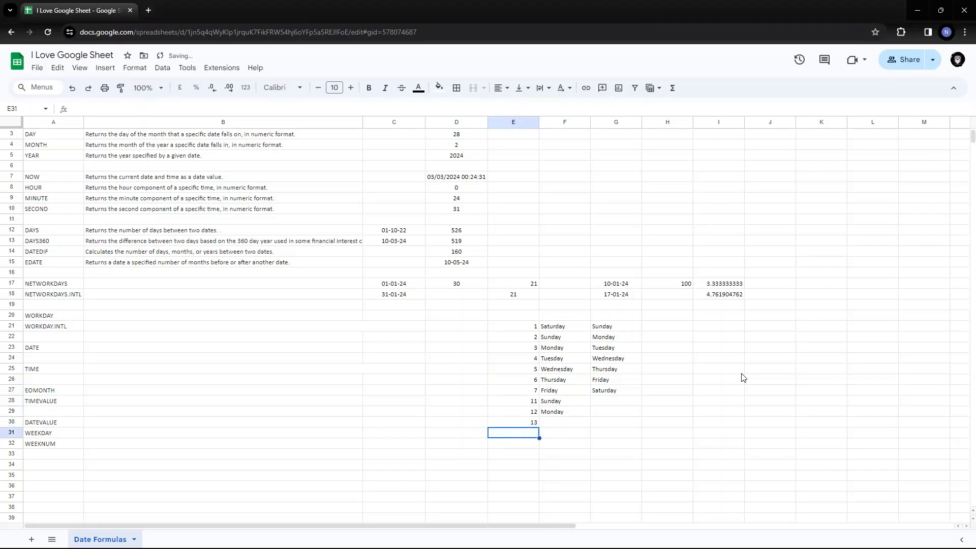
- Add weekend codes 14 and 15 in E31 and E32
{"action": "type", "text": "14"}
{"action": "key", "text": "Return"}
{"action": "type", "text": "15"}
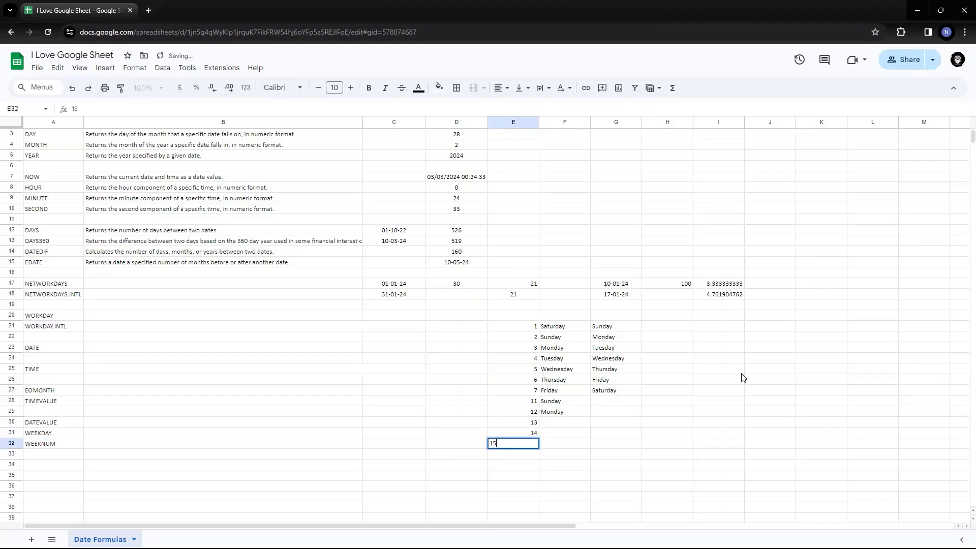
{"action": "key", "text": "Return"}
- Add weekend codes 16 and 17 in E33 and E34, leaving E35 empty
{"action": "type", "text": "1"}
{"action": "key", "text": "Return"}
{"action": "type", "text": "6"}
{"action": "key", "text": "Return"}
{"action": "type", "text": "21"}
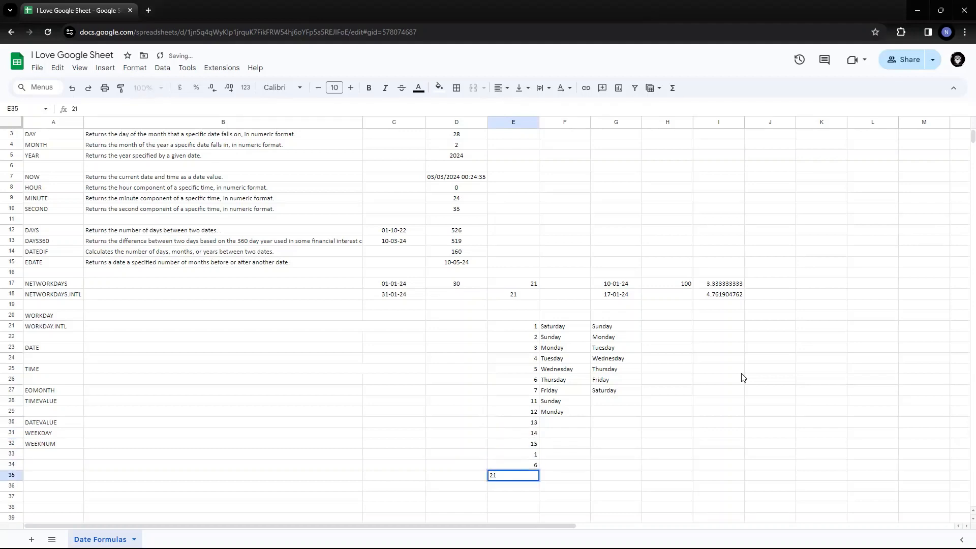
{"action": "key", "text": "Up"}
{"action": "key", "text": "Up"}
{"action": "key", "text": "Return"}
{"action": "type", "text": "6"}
{"action": "key", "text": "Return"}
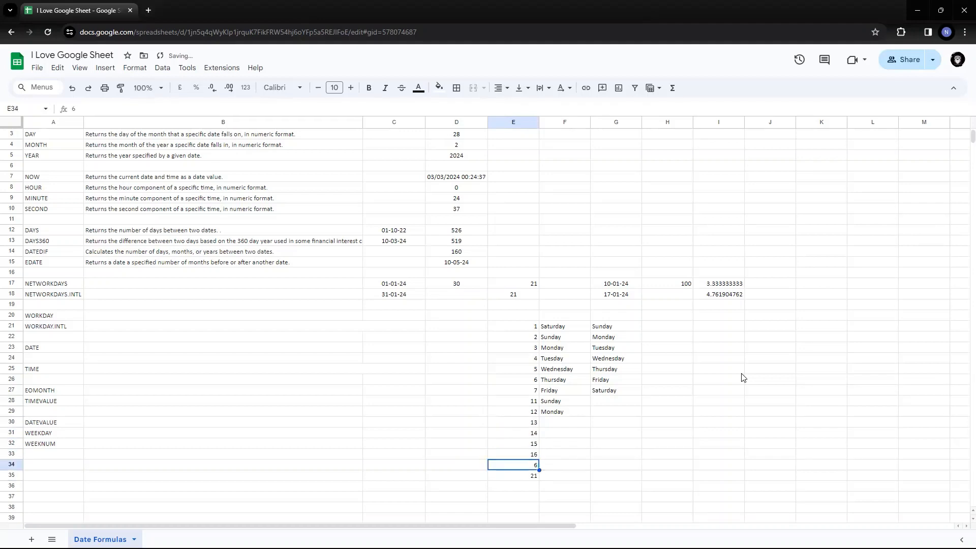
{"action": "type", "text": "17"}
{"action": "key", "text": "Return"}
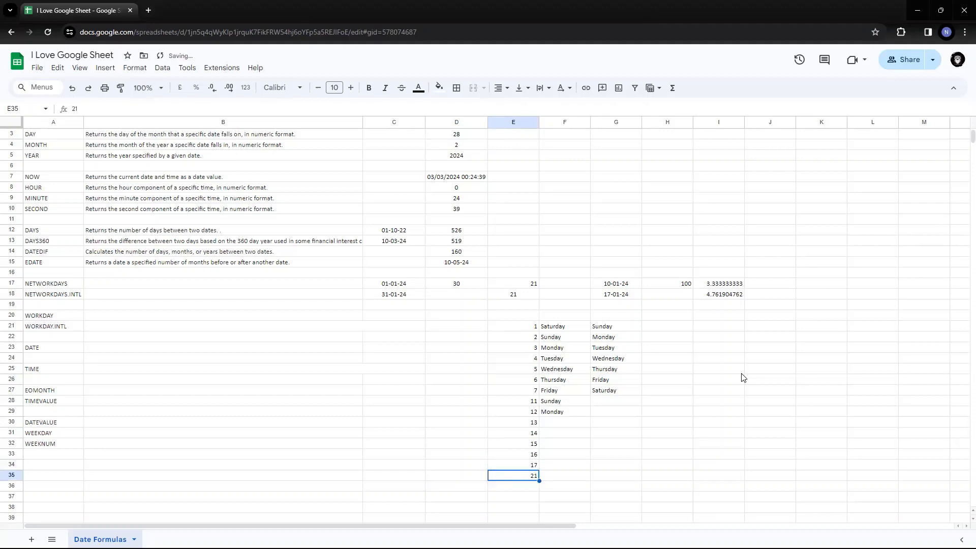
{"action": "key", "text": "Delete"}
- Copy the weekdays Sunday to Saturday from G21:G27 into F28:F34 for weekend codes 11 to 17
{"action": "key", "text": "Right"}
{"action": "key", "text": "ctrl+Up"}
{"action": "key", "text": "ctrl+Up"}
{"action": "key", "text": "Up"}
{"action": "key", "text": "Down"}
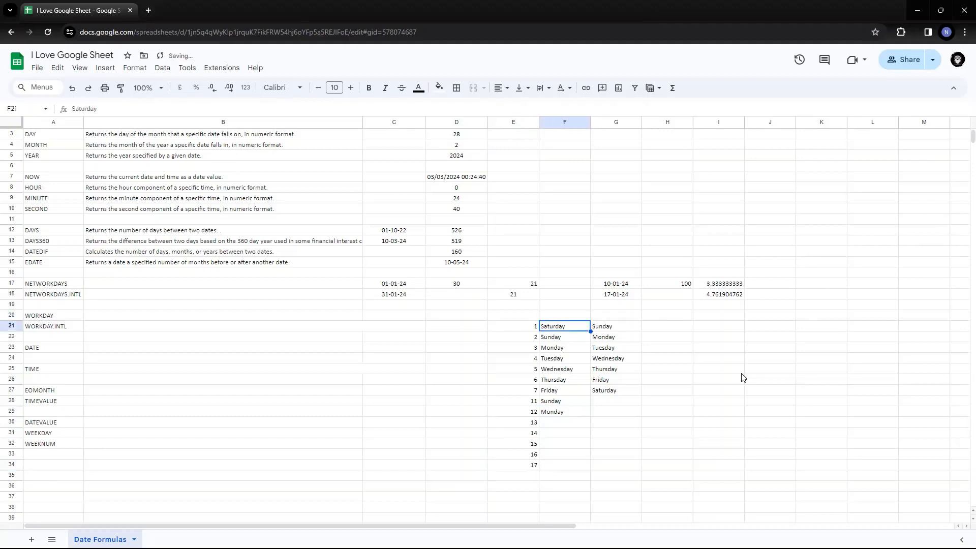
{"action": "key", "text": "Right"}
{"action": "key", "text": "ctrl+shift+Down"}
{"action": "key", "text": "ctrl+c"}
{"action": "key", "text": "Left"}
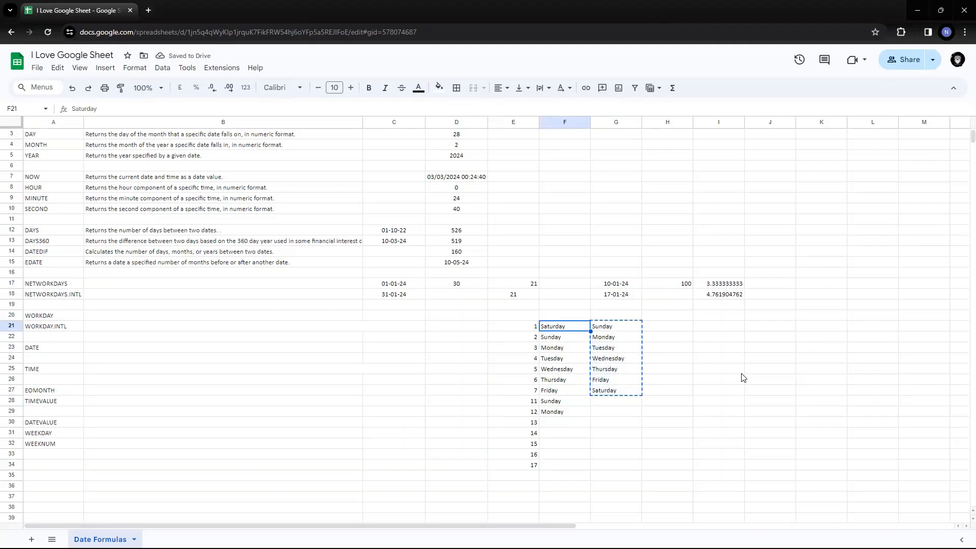
{"action": "key", "text": "Down"}
{"action": "key", "text": "Down"}
{"action": "key", "text": "Down"}
{"action": "key", "text": "Down"}
{"action": "key", "text": "Down"}
{"action": "key", "text": "Down"}
{"action": "key", "text": "Down"}
{"action": "key", "text": "Down"}
{"action": "key", "text": "Up"}
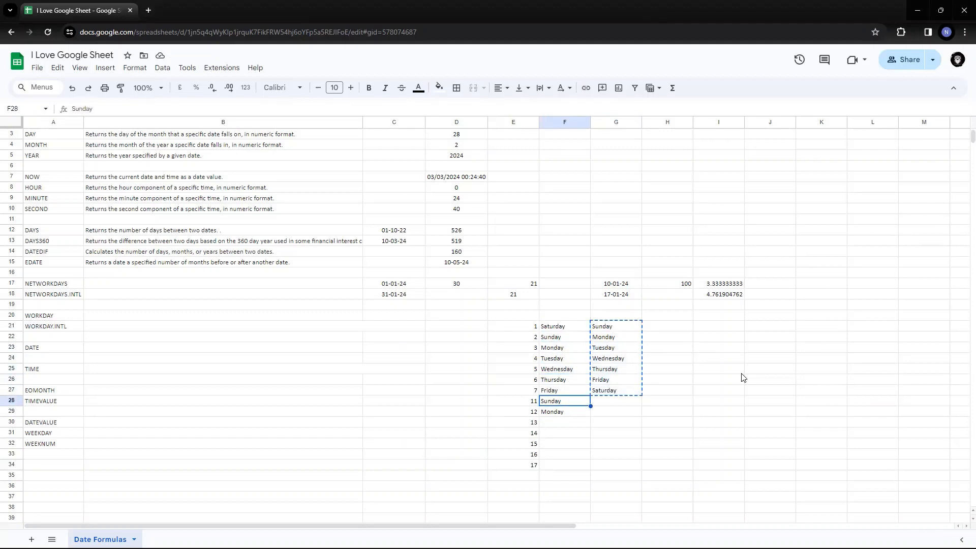
{"action": "key", "text": "ctrl+v"}
- Replace the weekend string in the NETWORKDAYS.INTL formula in E18 with weekend code 11
{"action": "key", "text": "Up"}
{"action": "key", "text": "Up"}
{"action": "key", "text": "Up"}
{"action": "key", "text": "Up"}
{"action": "key", "text": "Up"}
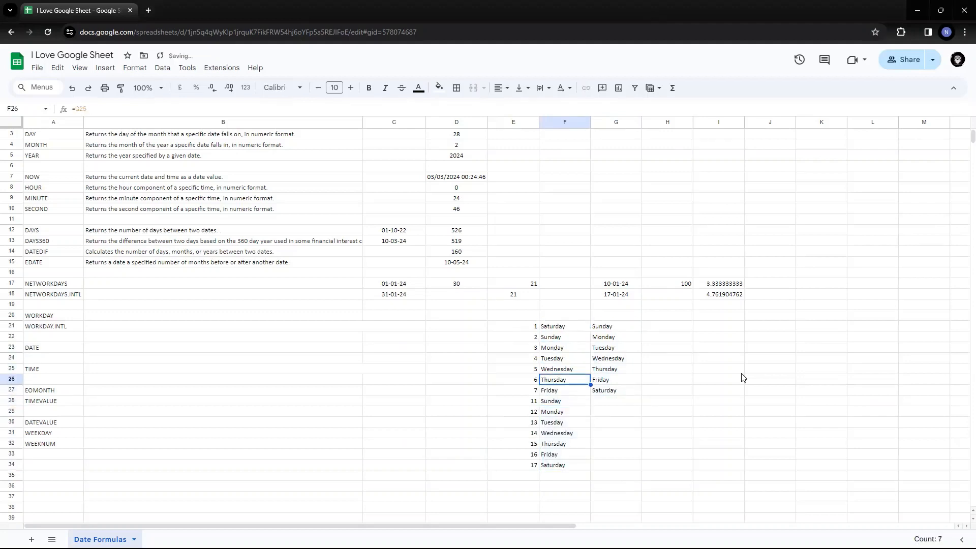
{"action": "key", "text": "Up"}
{"action": "key", "text": "Up"}
{"action": "key", "text": "Up"}
{"action": "key", "text": "Up"}
{"action": "key", "text": "Up"}
{"action": "key", "text": "Left"}
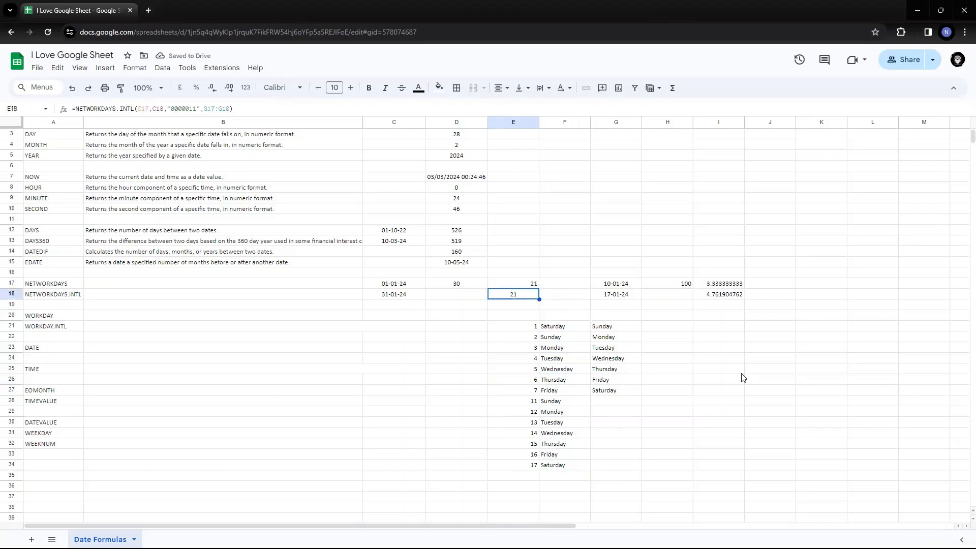
{"action": "key", "text": "Return"}
{"action": "key", "text": "Left"}
{"action": "key", "text": "Left"}
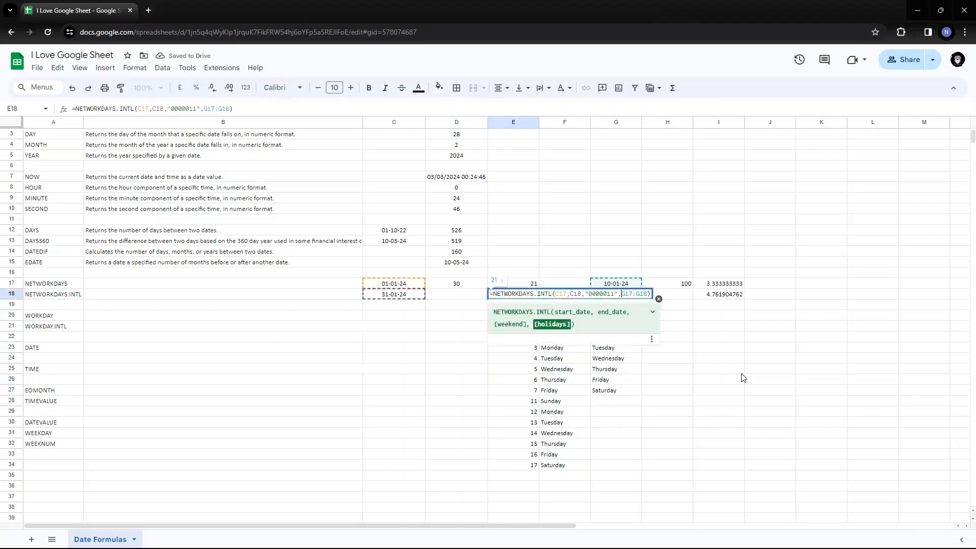
{"action": "key", "text": "Left"}
{"action": "key", "text": "shift+Left"}
{"action": "key", "text": "shift+Left"}
{"action": "key", "text": "shift+Left"}
{"action": "key", "text": "shift+Left"}
{"action": "key", "text": "shift+Left"}
{"action": "key", "text": "shift+Left"}
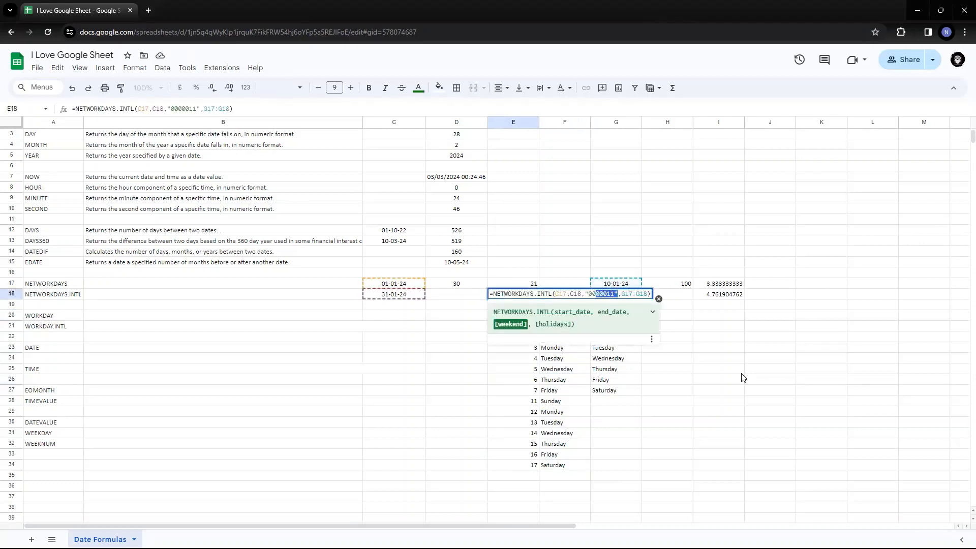
{"action": "key", "text": "shift+Left"}
{"action": "key", "text": "shift+Left"}
{"action": "key", "text": "shift+Left"}
{"action": "type", "text": "11"}
{"action": "key", "text": "Return"}
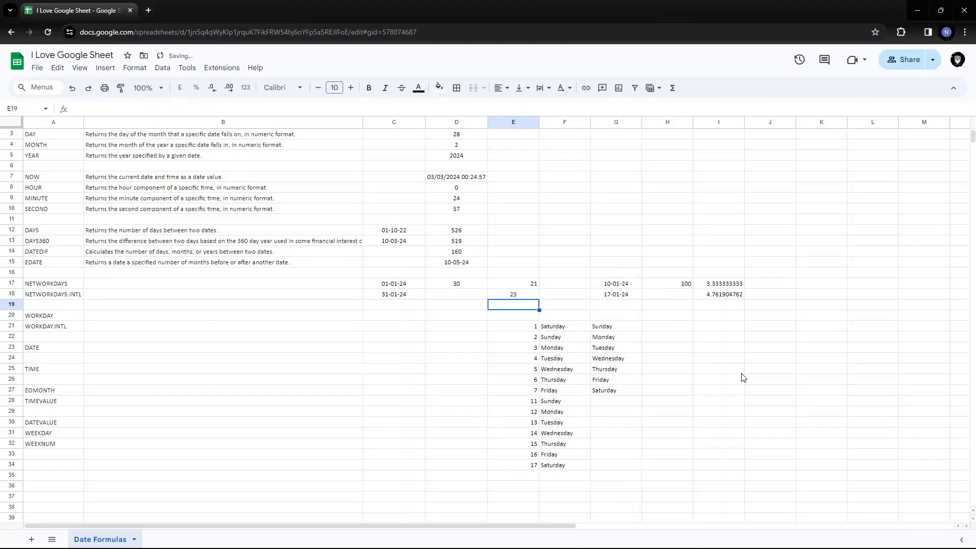
- Review the weekend code table, from the two-day codes 1 to 7 through the single-day codes 11 to 17
{"action": "key", "text": "Right"}
{"action": "key", "text": "Down"}
{"action": "key", "text": "Down"}
{"action": "key", "text": "Down"}
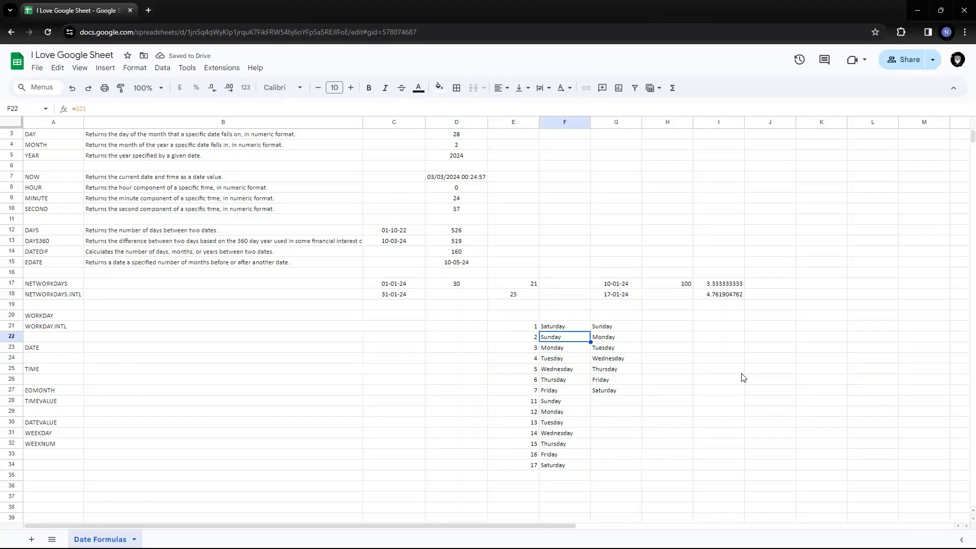
{"action": "key", "text": "Up"}
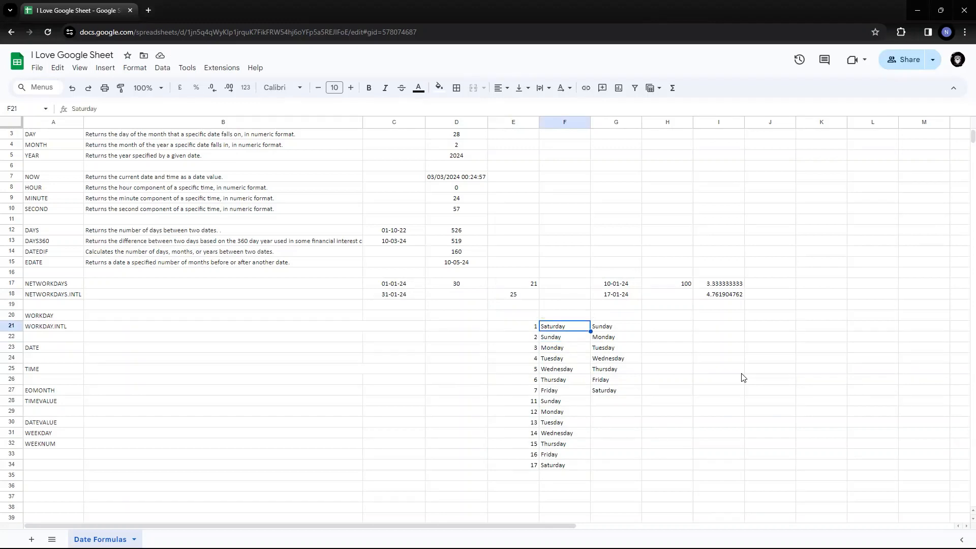
{"action": "key", "text": "ctrl+Down"}
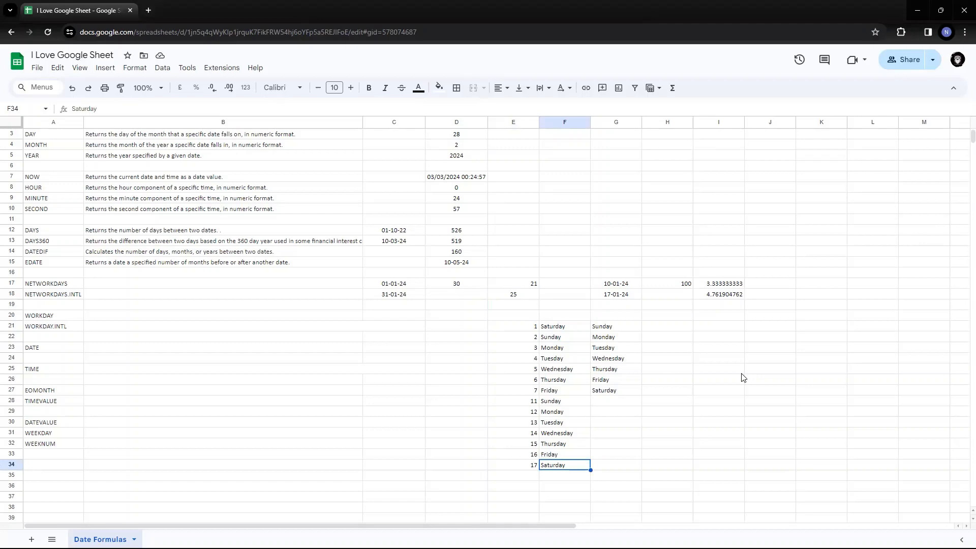
{"action": "key", "text": "Up"}
{"action": "key", "text": "Up"}
{"action": "key", "text": "Up"}
{"action": "key", "text": "Up"}
{"action": "key", "text": "Up"}
{"action": "key", "text": "Up"}
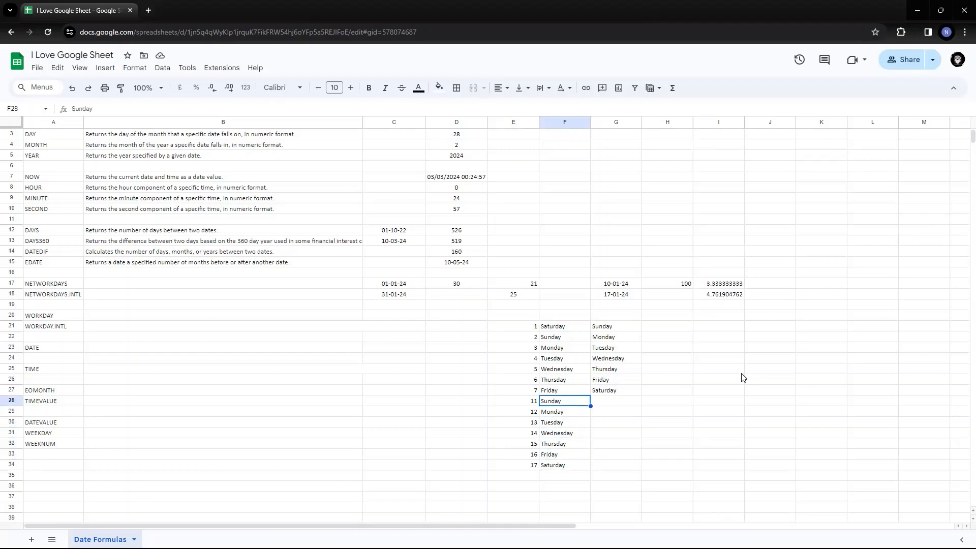
{"action": "key", "text": "Up"}
{"action": "key", "text": "Up"}
{"action": "key", "text": "Up"}
{"action": "key", "text": "Up"}
{"action": "key", "text": "Up"}
{"action": "key", "text": "Up"}
{"action": "key", "text": "Up"}
{"action": "key", "text": "Left"}
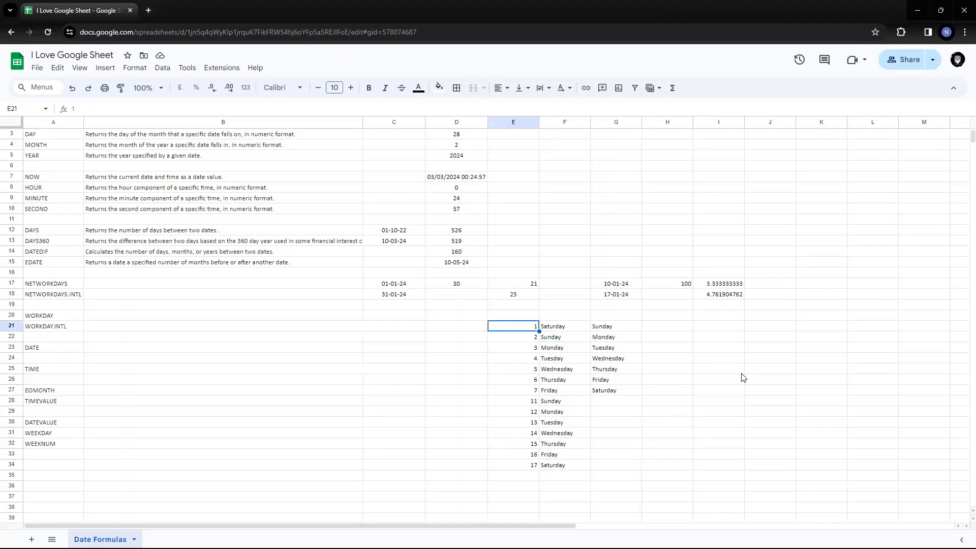
- Check the start and end dates in C17:C18 and the DAYS formula in D17
{"action": "key", "text": "Left"}
{"action": "key", "text": "Left"}
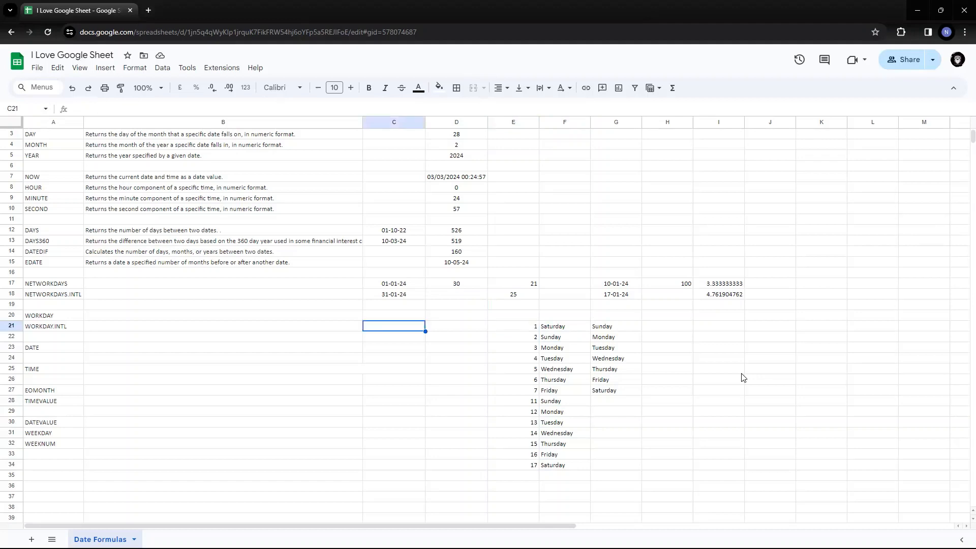
{"action": "key", "text": "Up"}
{"action": "key", "text": "Up"}
{"action": "key", "text": "Up"}
{"action": "key", "text": "Up"}
{"action": "key", "text": "Up"}
{"action": "key", "text": "Up"}
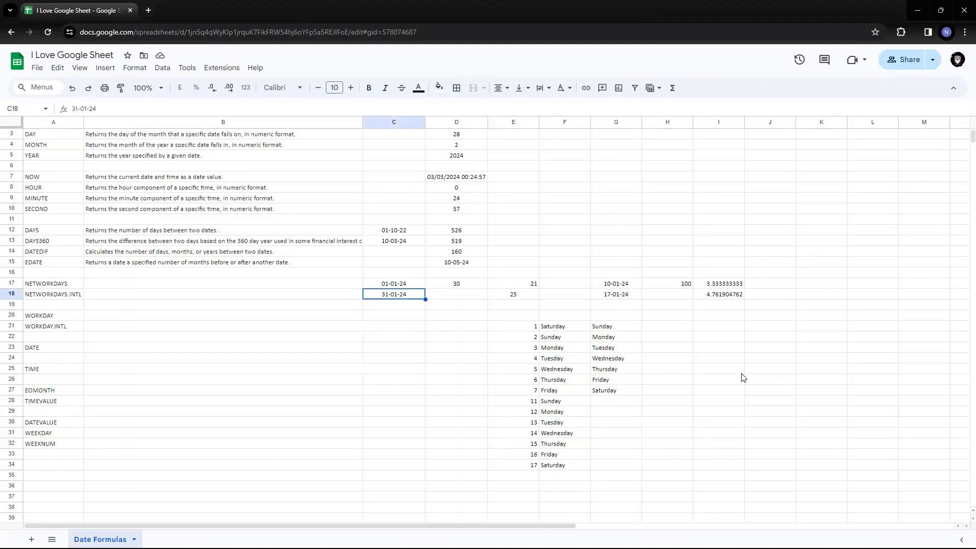
{"action": "key", "text": "Down"}
{"action": "key", "text": "Down"}
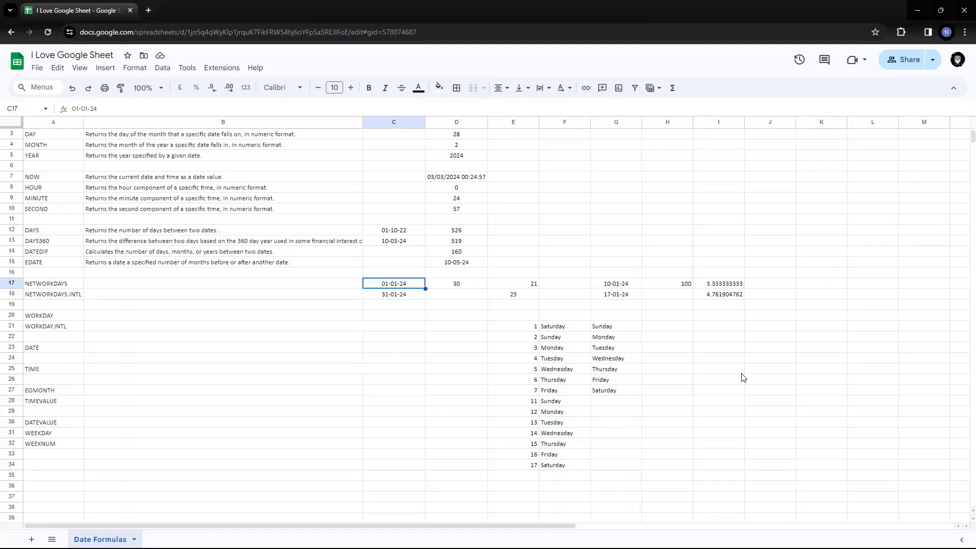
{"action": "key", "text": "Right"}
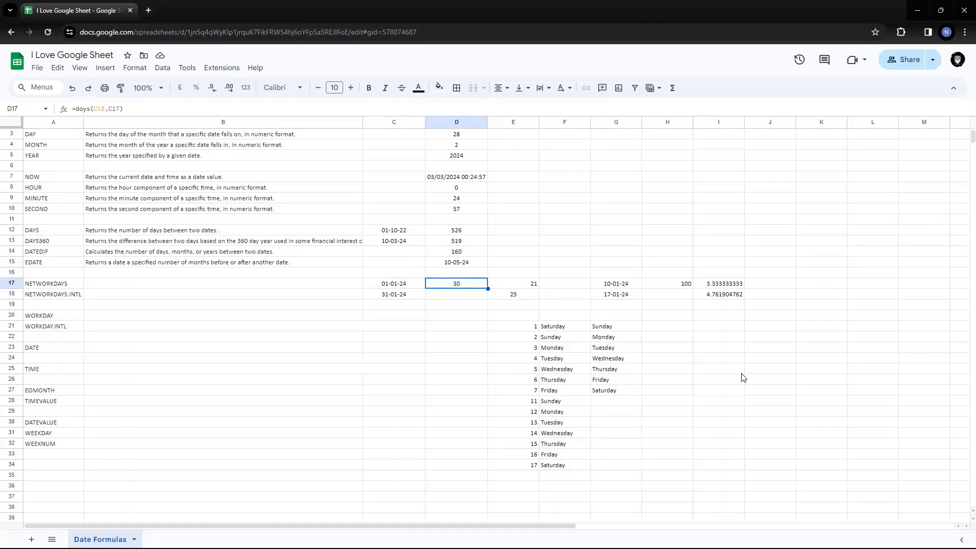
- Clear the whole weekend code table in E21:G34
{"action": "key", "text": "alt+Tab"}
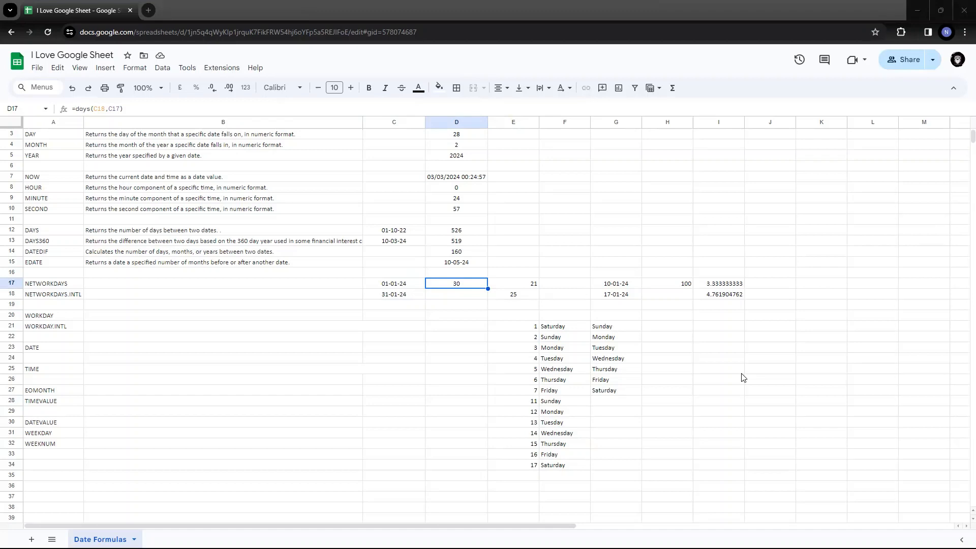
{"action": "left_click", "coordinate": [526, 325]}
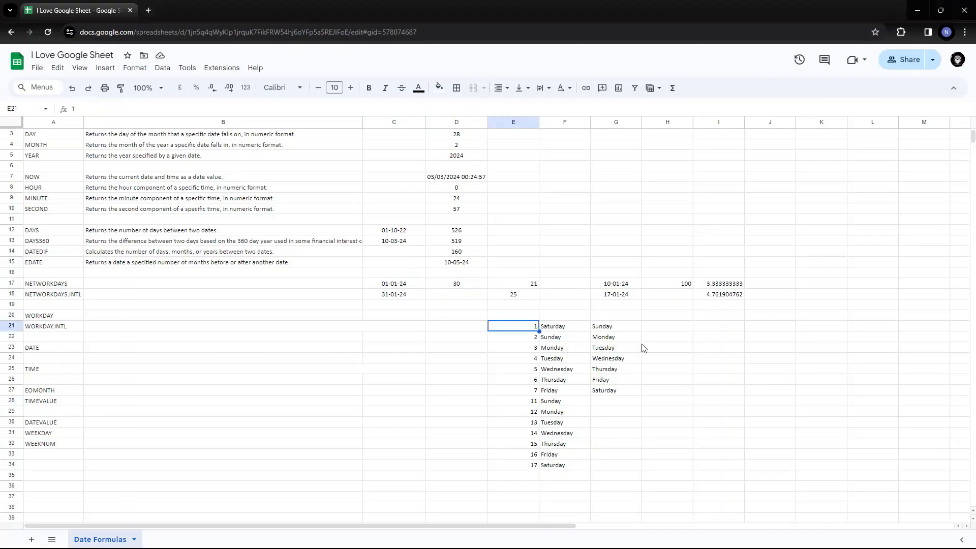
{"action": "key", "text": "ctrl+a"}
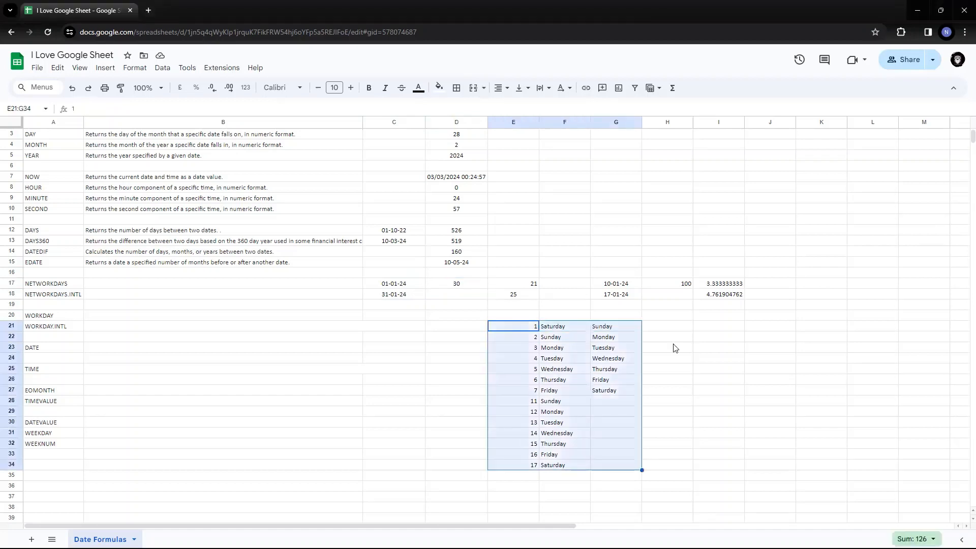
{"action": "key", "text": "Delete"}
- Copy the formatting of the EDATE description in B15 onto the NETWORKDAYS description in B17
{"action": "key", "text": "Up"}
{"action": "key", "text": "Up"}
{"action": "key", "text": "Up"}
{"action": "key", "text": "Up"}
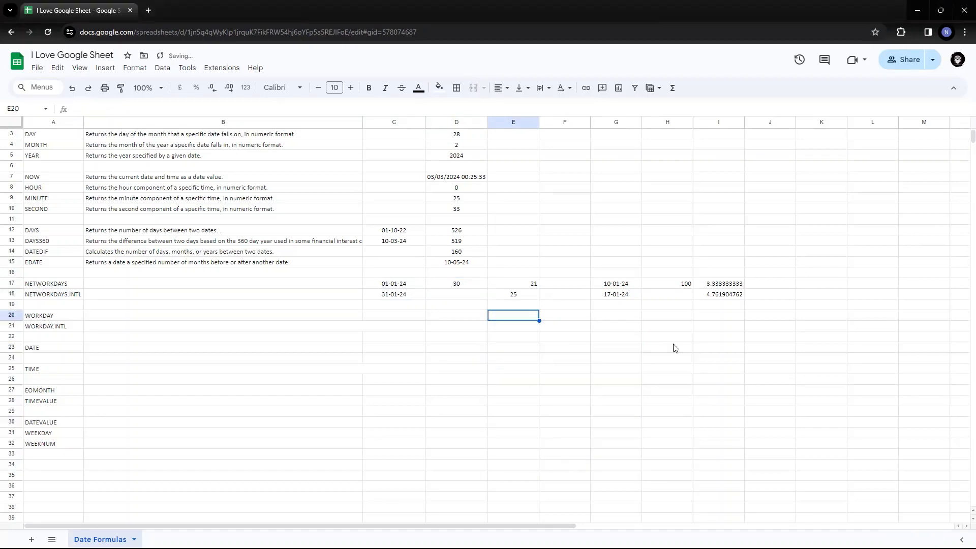
{"action": "key", "text": "Left"}
{"action": "key", "text": "Left"}
{"action": "key", "text": "Left"}
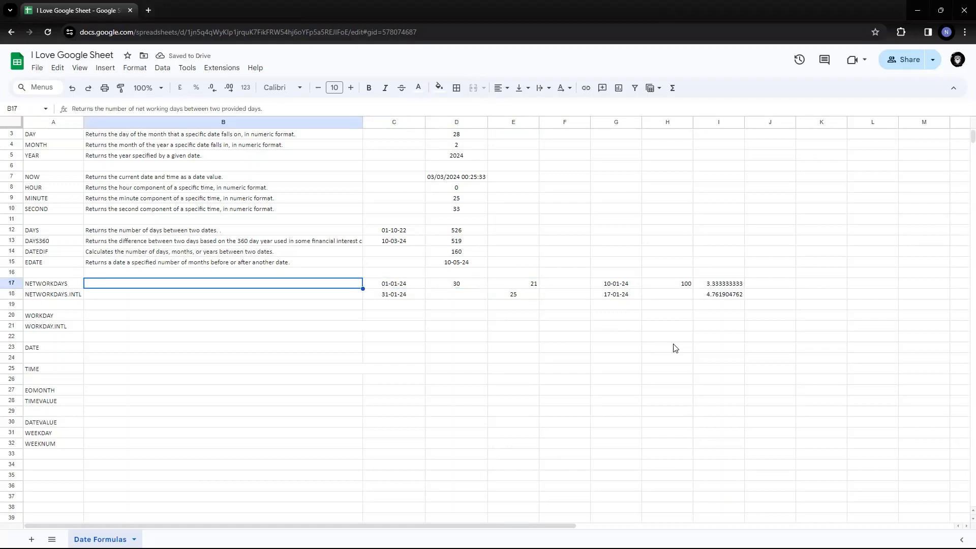
{"action": "key", "text": "Left"}
{"action": "key", "text": "Right"}
{"action": "left_click", "coordinate": [224, 261]}
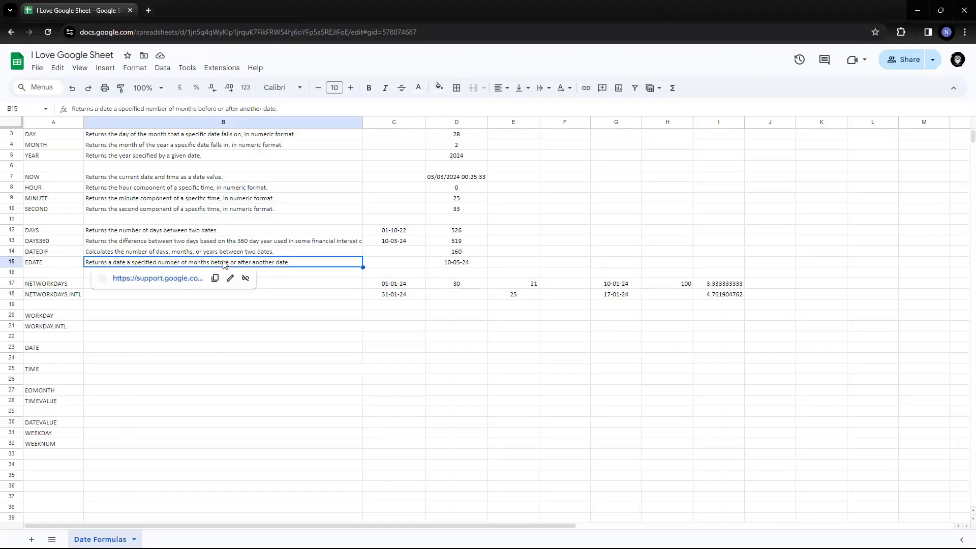
{"action": "left_click", "coordinate": [120, 88]}
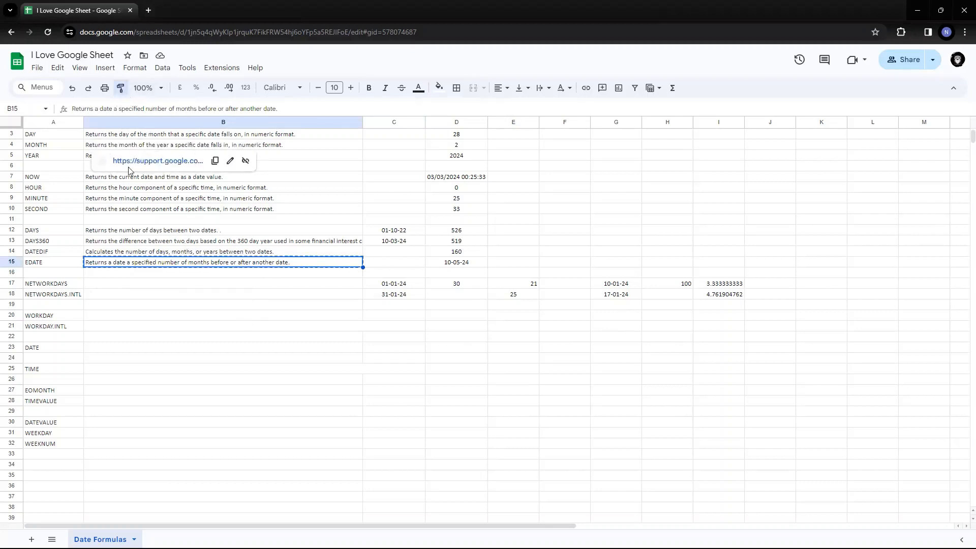
{"action": "left_click", "coordinate": [170, 283]}
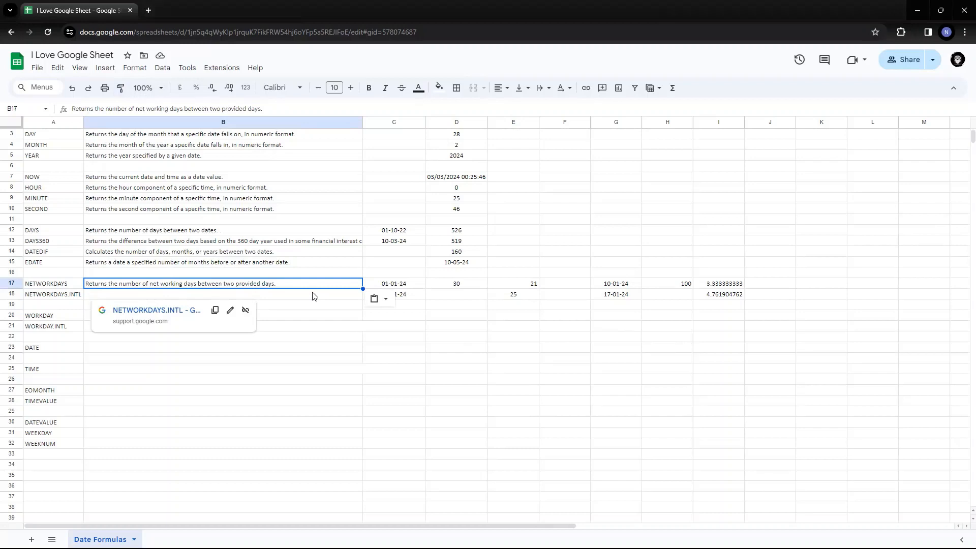
- Copy the formatting of the NETWORKDAYS description in B17 onto the NETWORKDAYS.INTL description in B18
{"action": "left_click", "coordinate": [121, 87]}
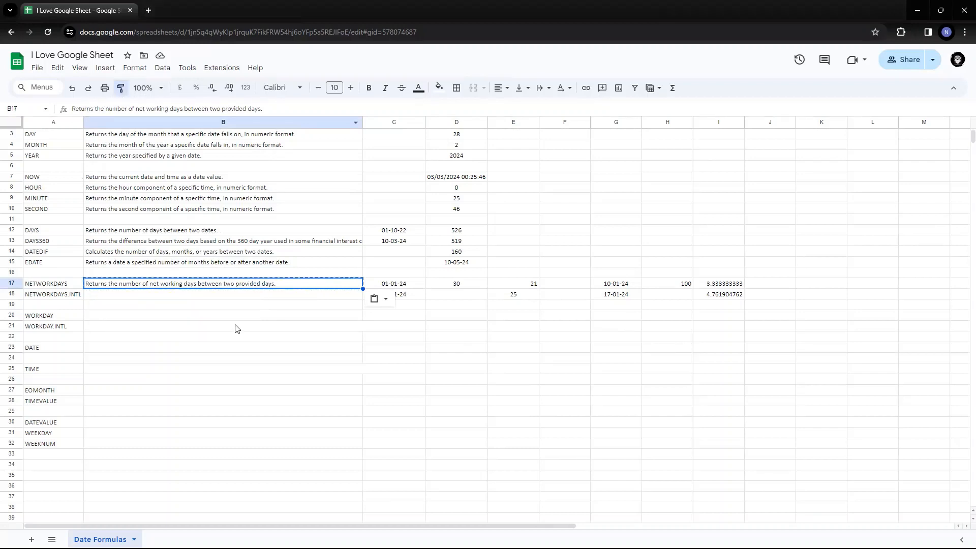
{"action": "left_click", "coordinate": [243, 296]}
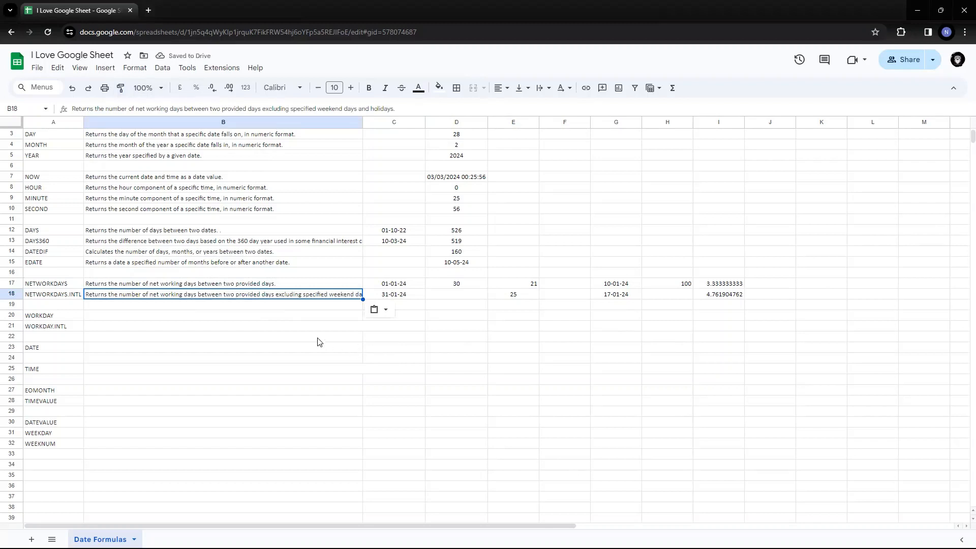
{"action": "left_click", "coordinate": [116, 297]}
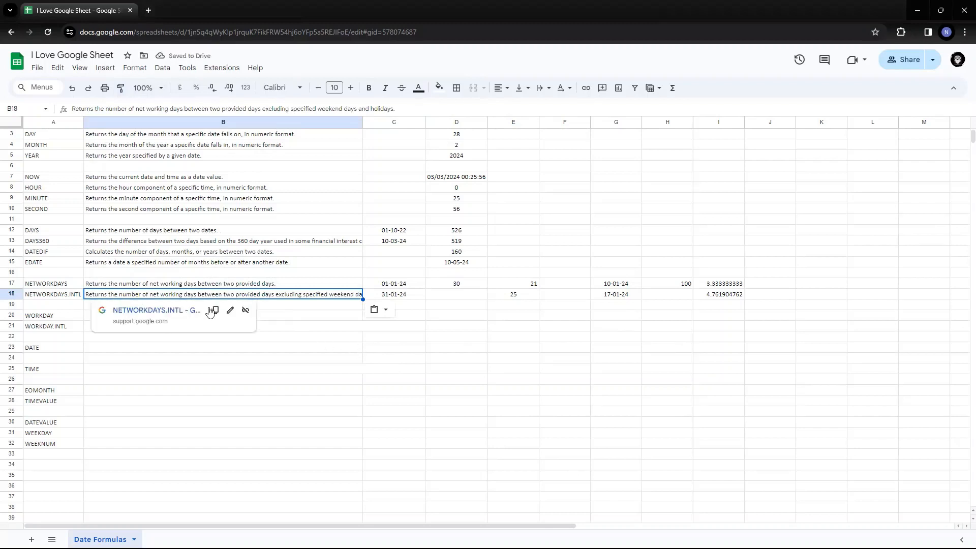